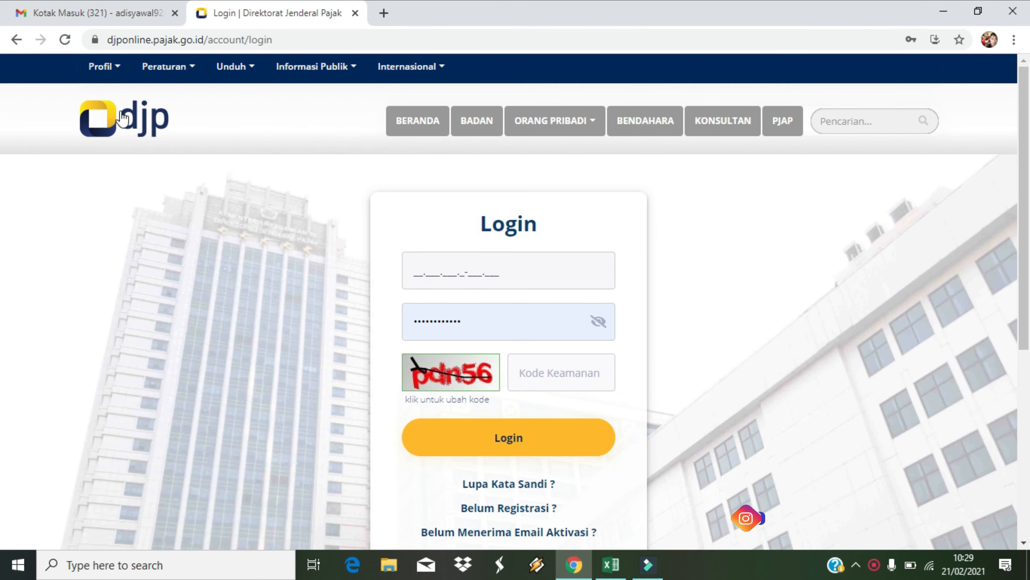
Step: Switch to the 1721 A2 workbook in Excel and open the Data Pegawai sheet
left_click(229, 66)
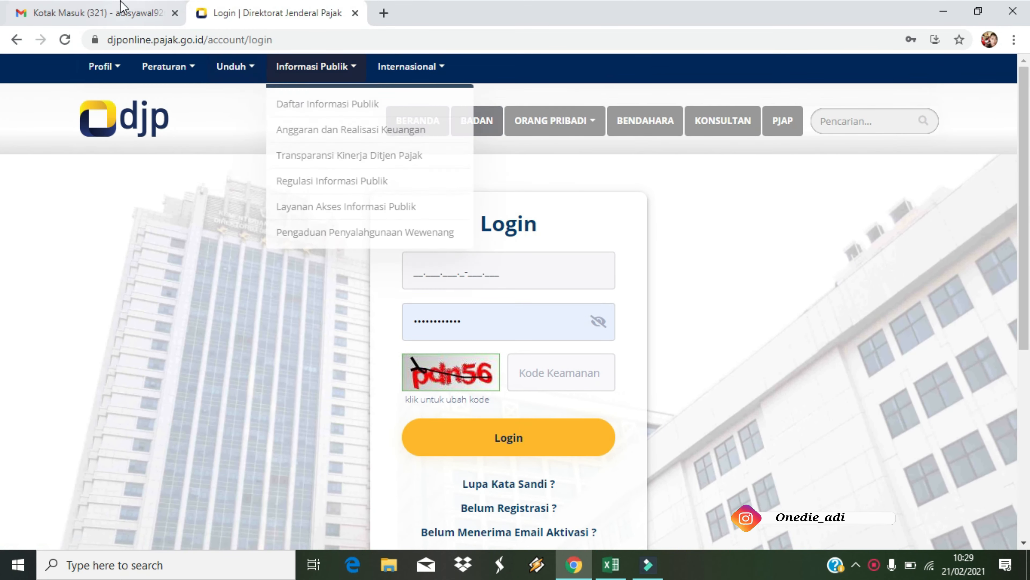
left_click(611, 564)
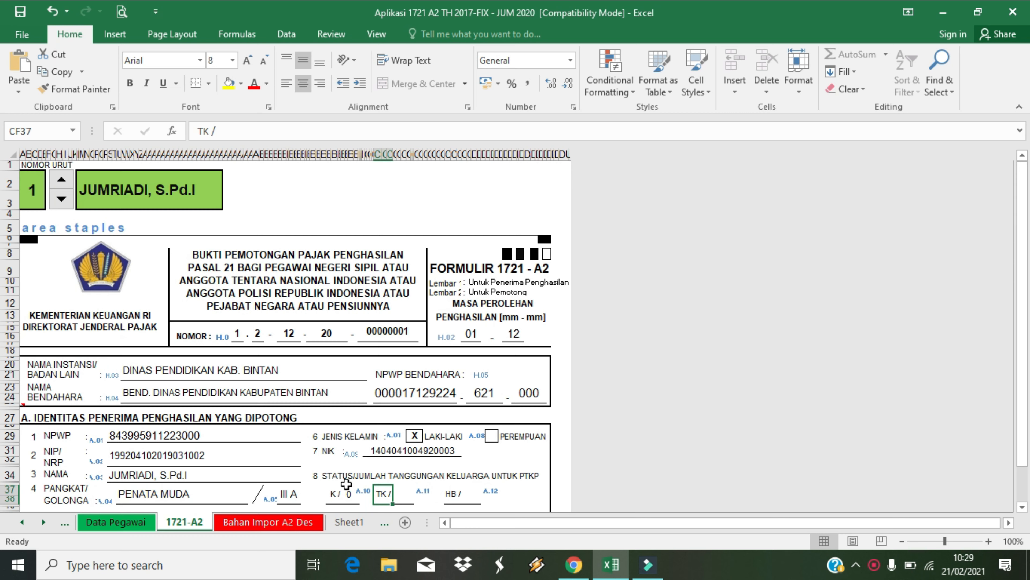
left_click(112, 521)
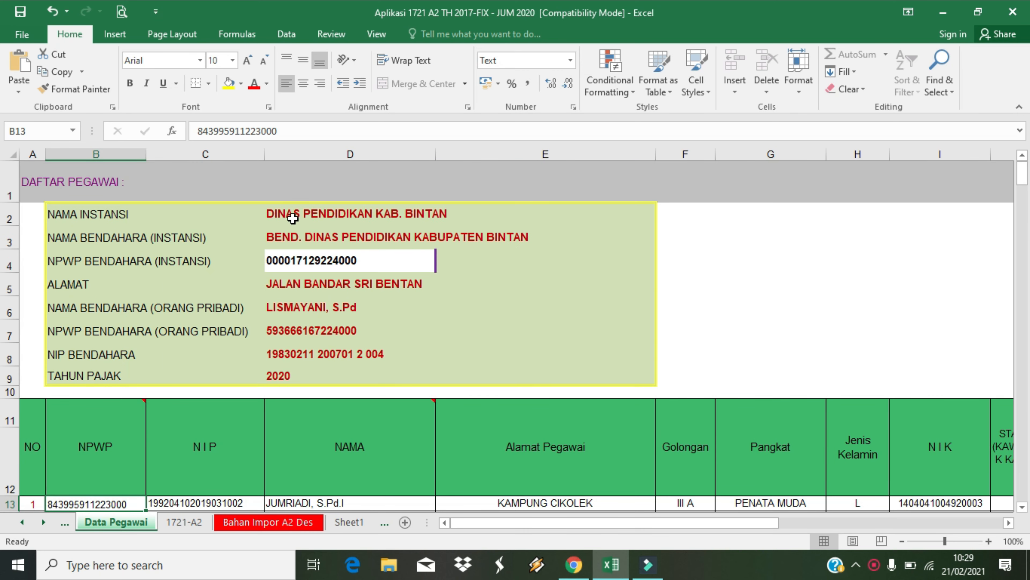
Step: Examine the agency and treasurer details in D2:D8, from the agency name down to the treasurer's NIP
left_click(312, 214)
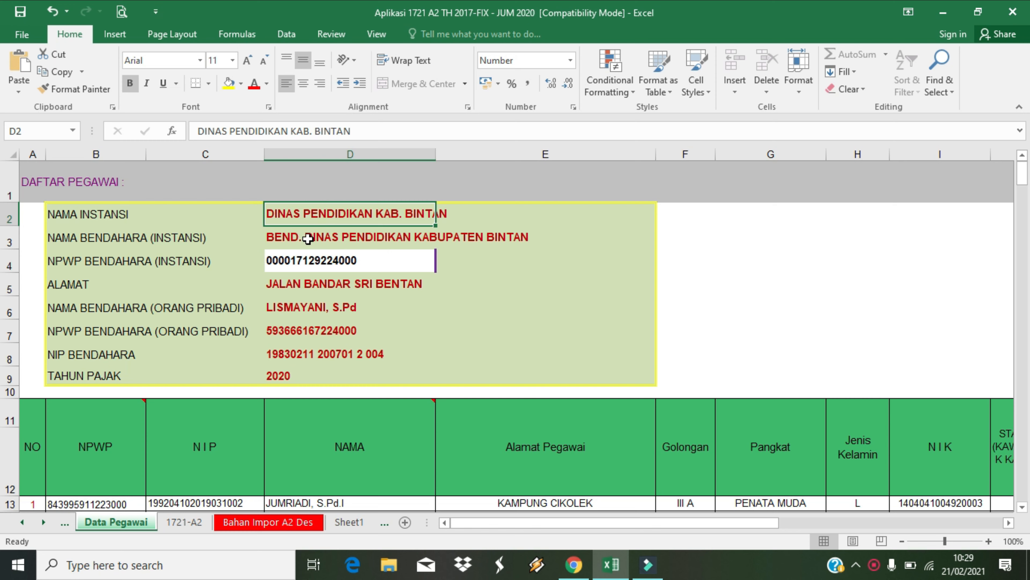
left_click(309, 238)
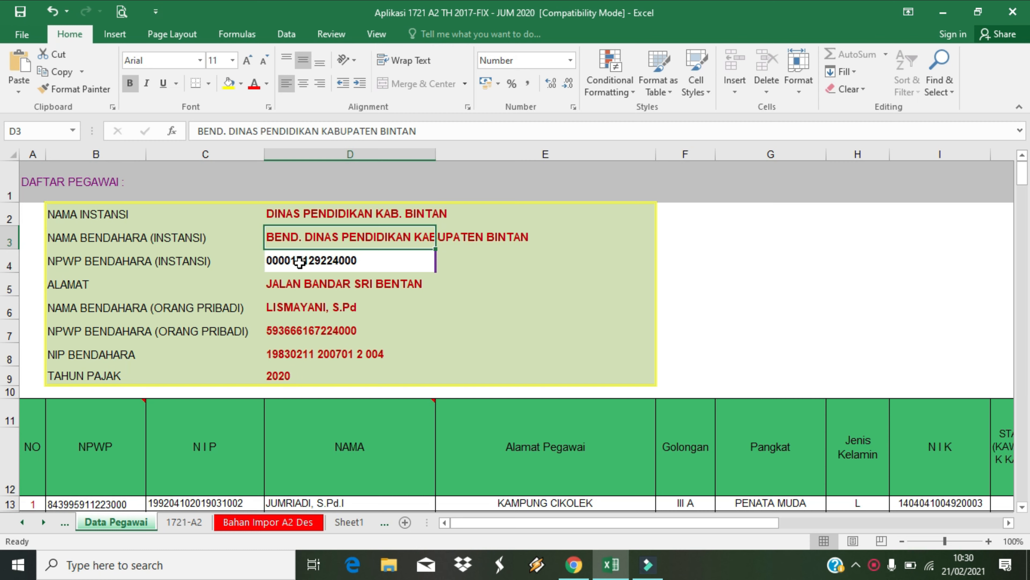
left_click(299, 262)
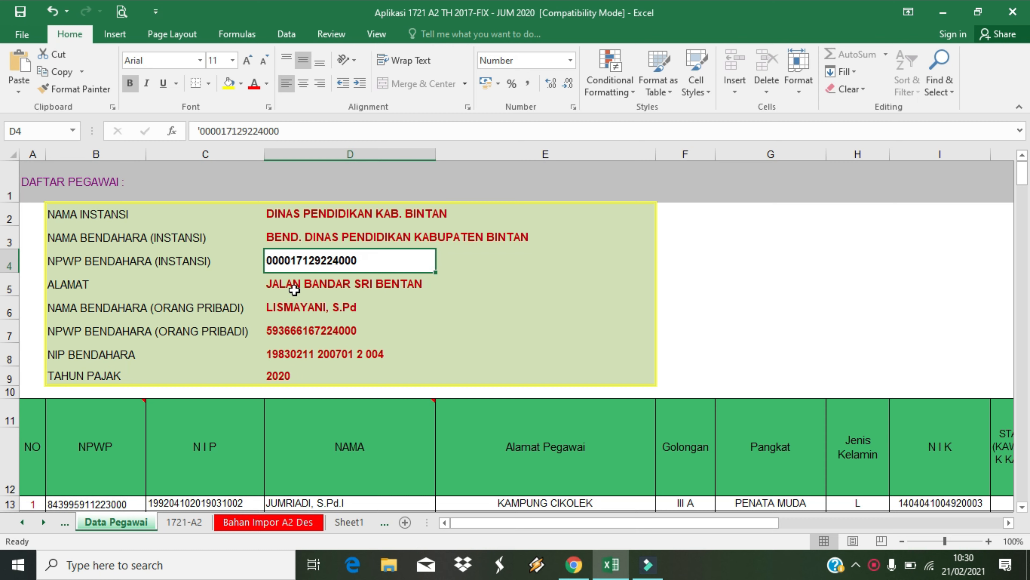
left_click(295, 290)
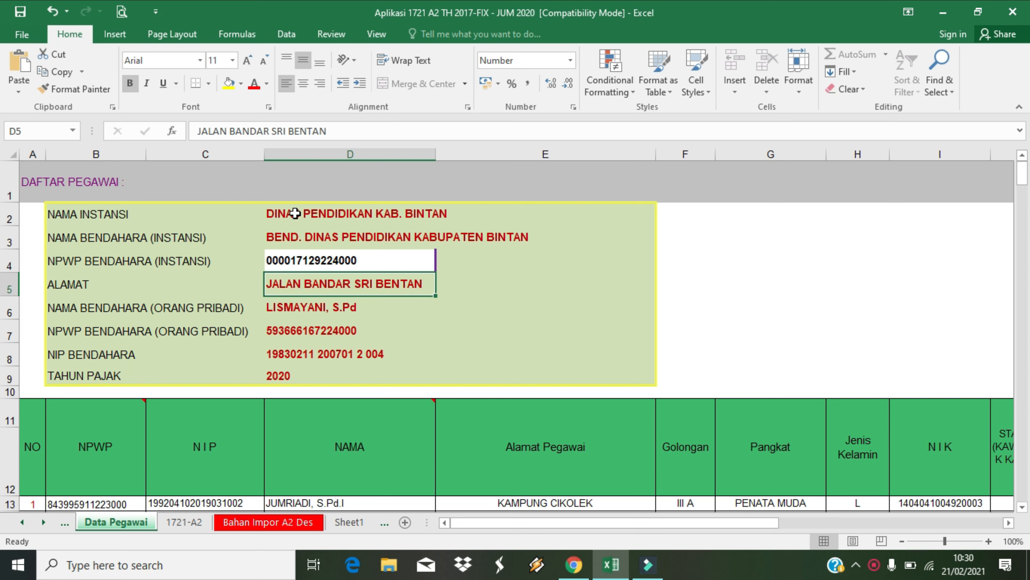
left_click(295, 304)
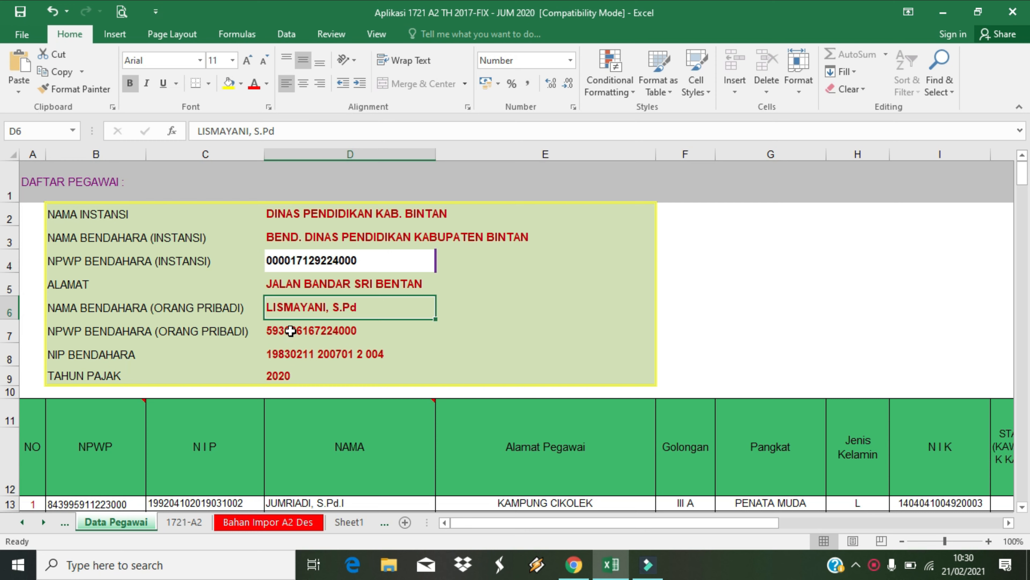
left_click(290, 331)
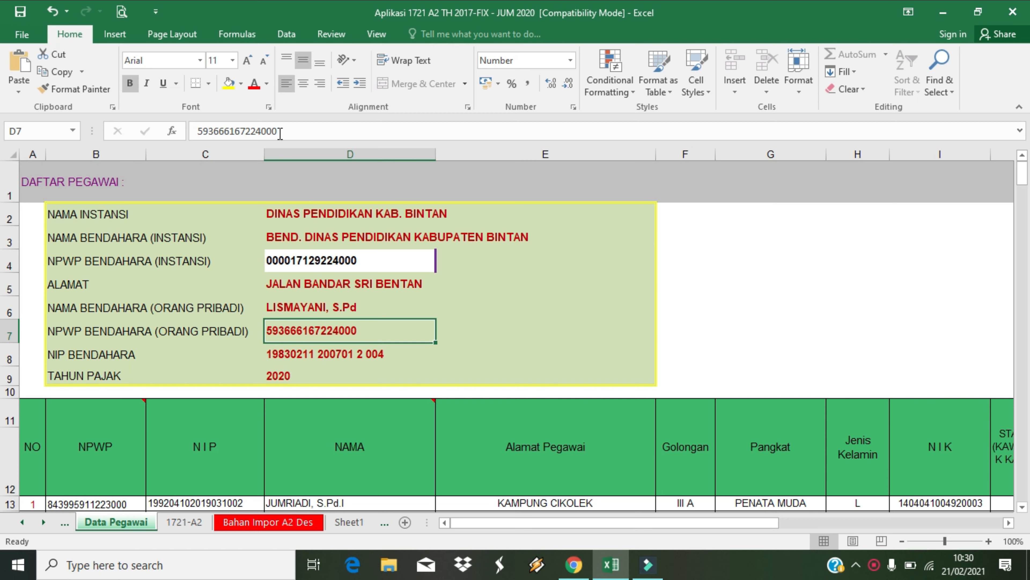
left_click(280, 132)
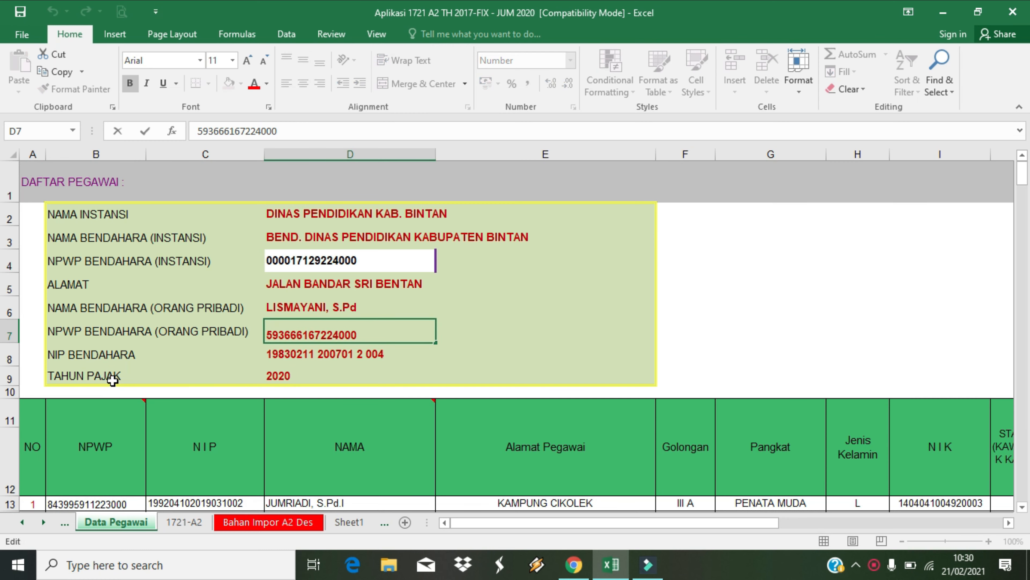
left_click(281, 352)
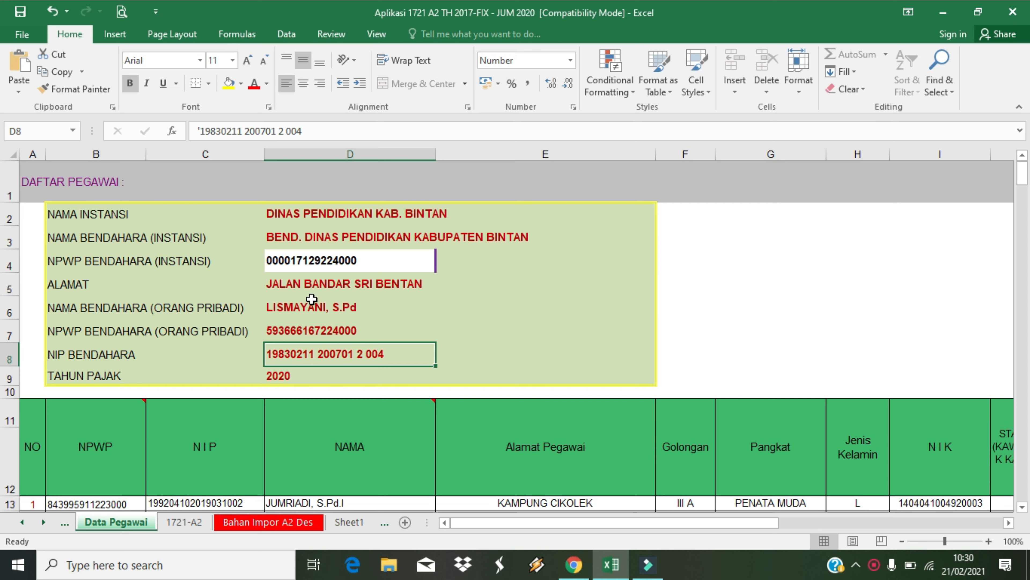
Step: Set the tax year (TAHUN PAJAK) in cell D9 to 2018
left_click(279, 376)
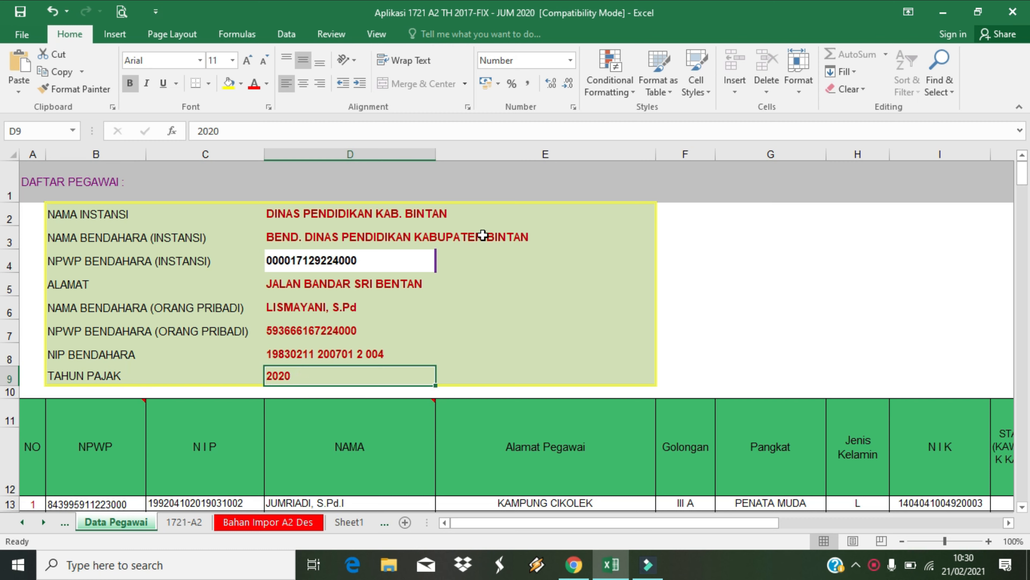
left_click(260, 131)
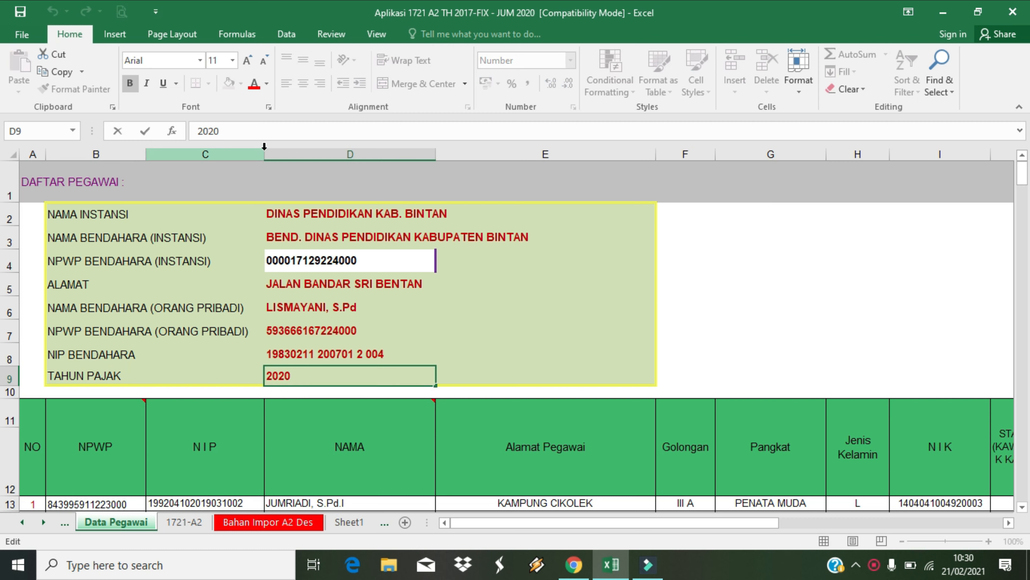
key("BackSpace")
key("BackSpace")
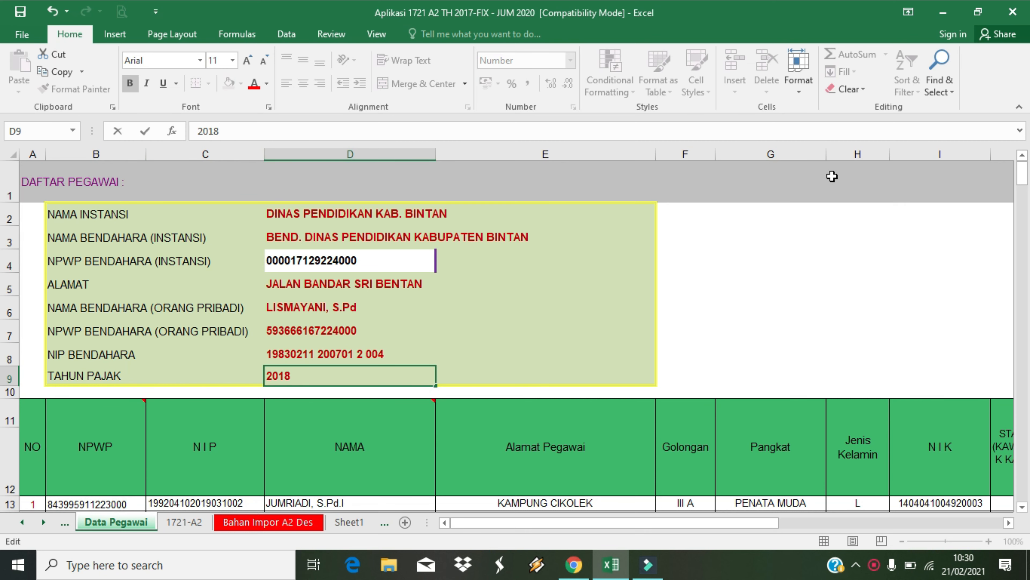
left_click_drag(1022, 174, 1023, 184)
left_click(83, 320)
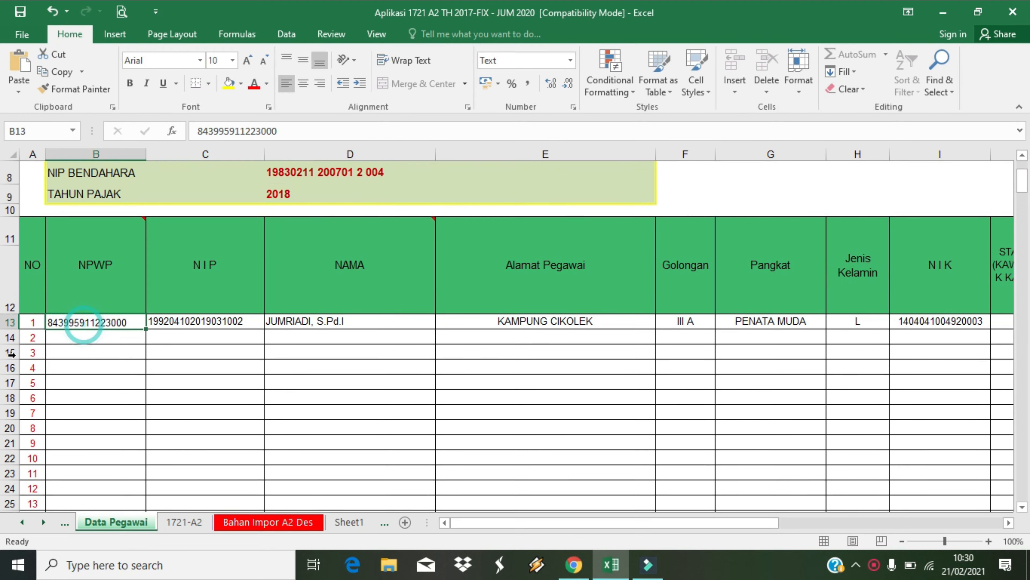
Step: Examine the first employee's identity entries in row 13, from NPWP and NIP through rank and gender to NIK
mouse_move(101, 306)
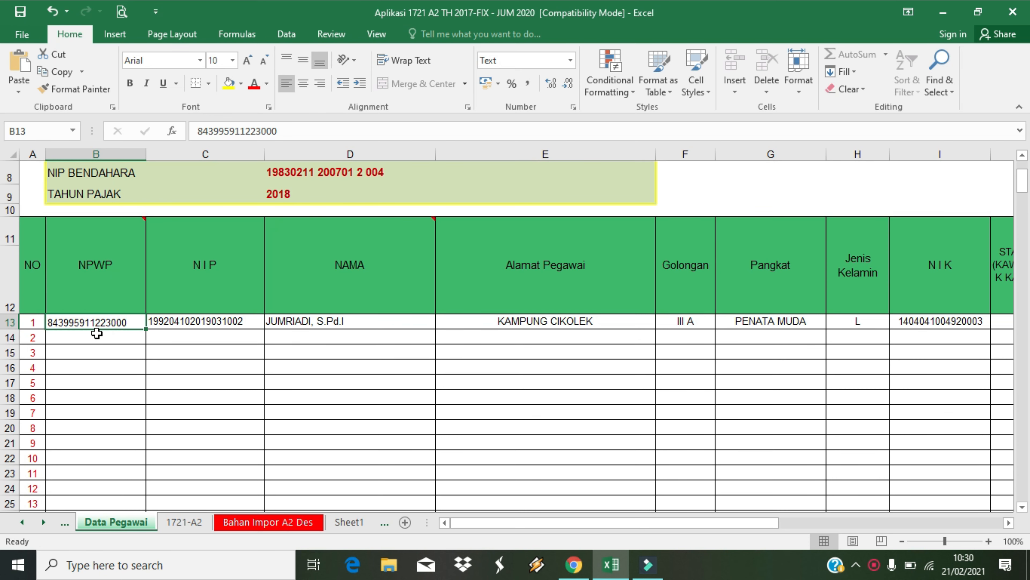
left_click_drag(1024, 186, 1024, 179)
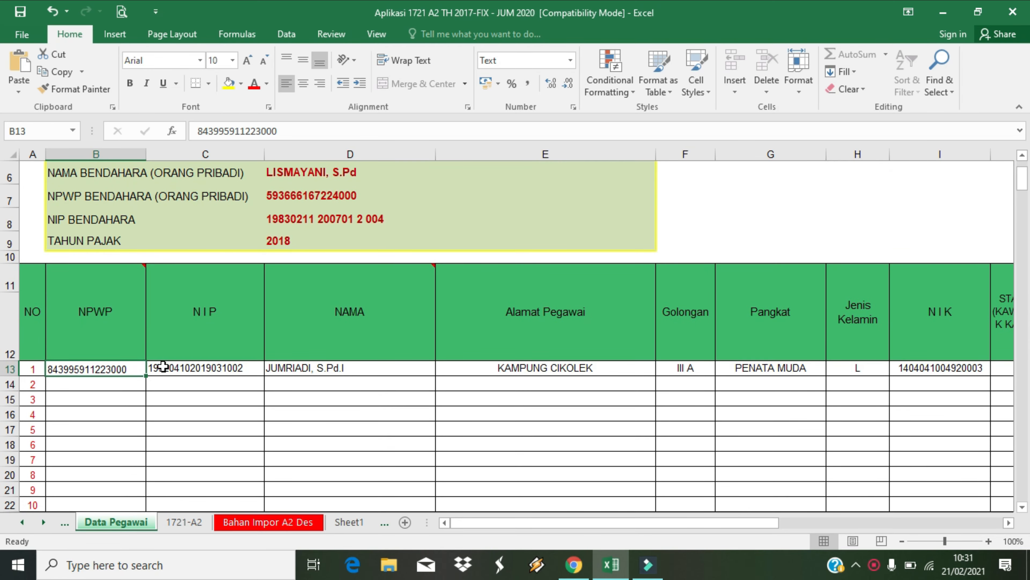
left_click(185, 369)
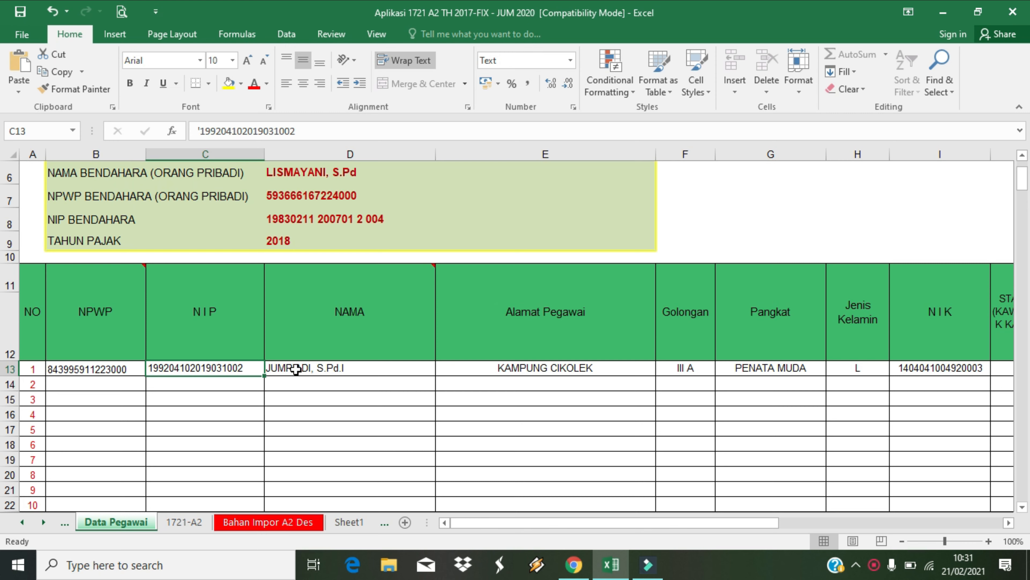
left_click(297, 369)
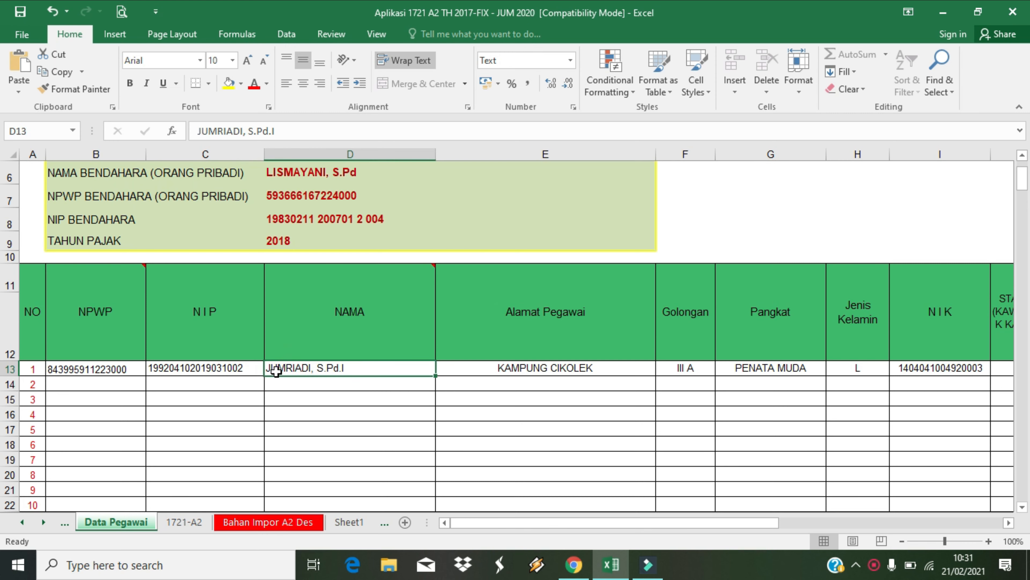
left_click(563, 369)
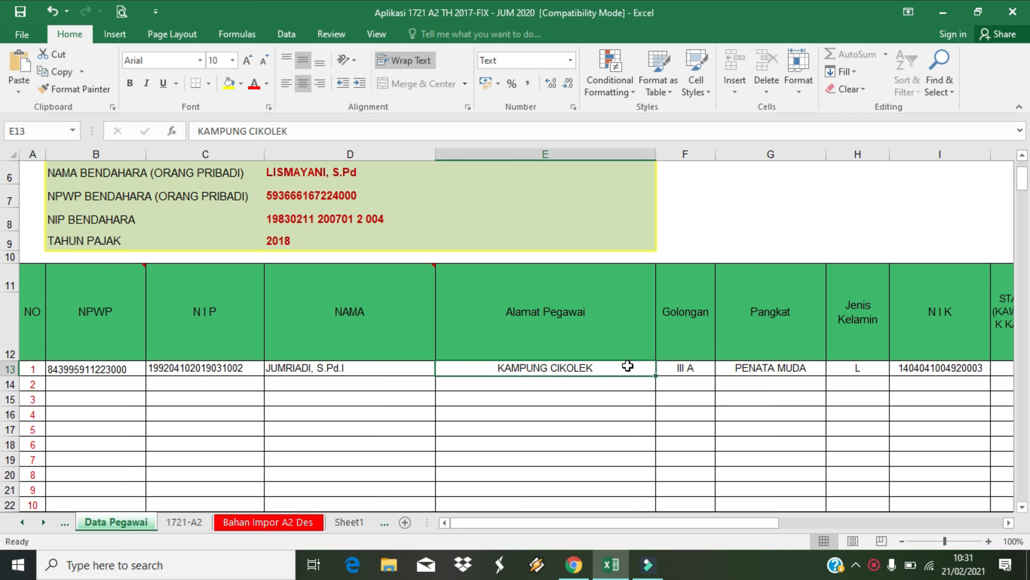
left_click(681, 370)
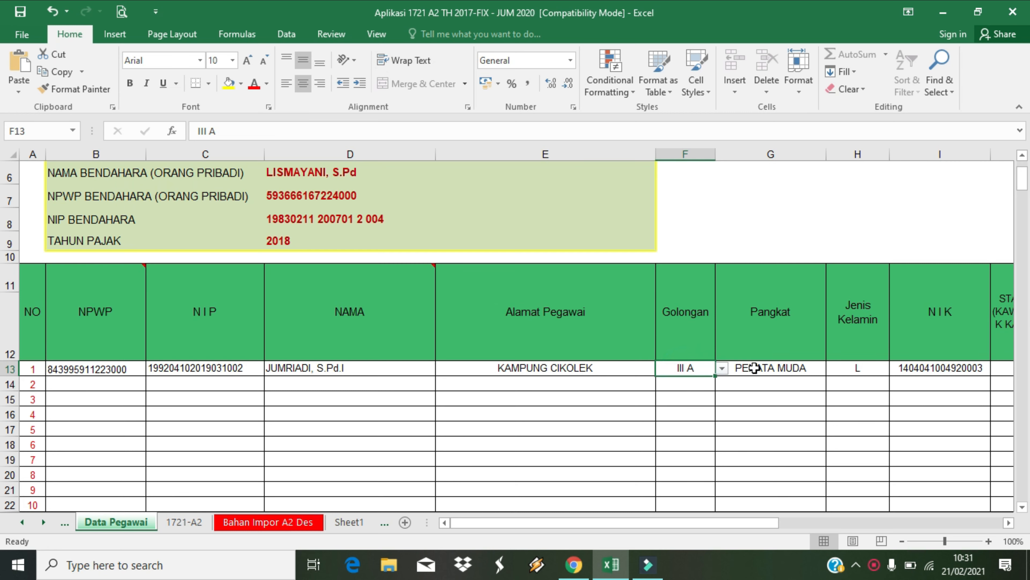
left_click(765, 371)
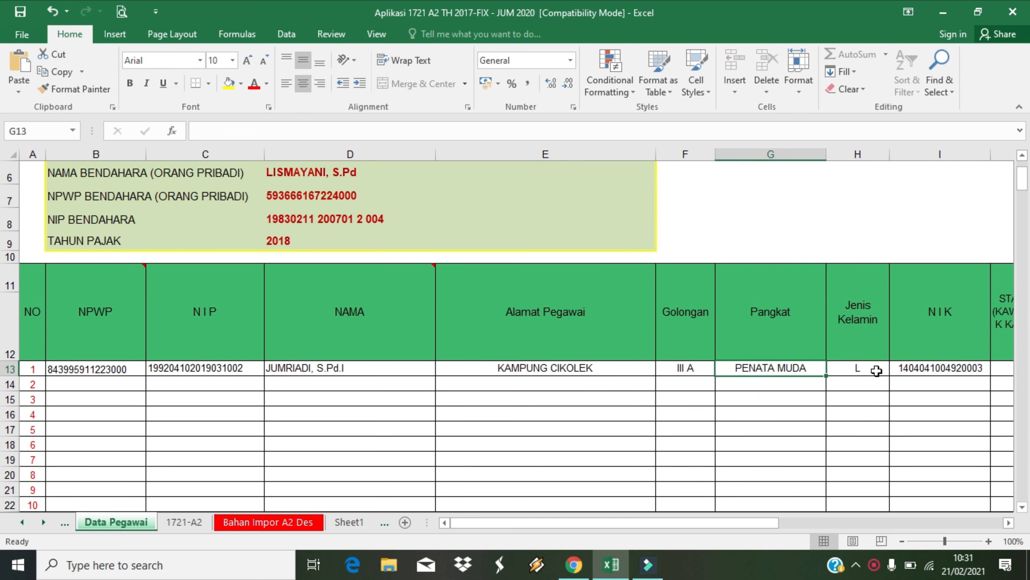
left_click(858, 373)
left_click(929, 367)
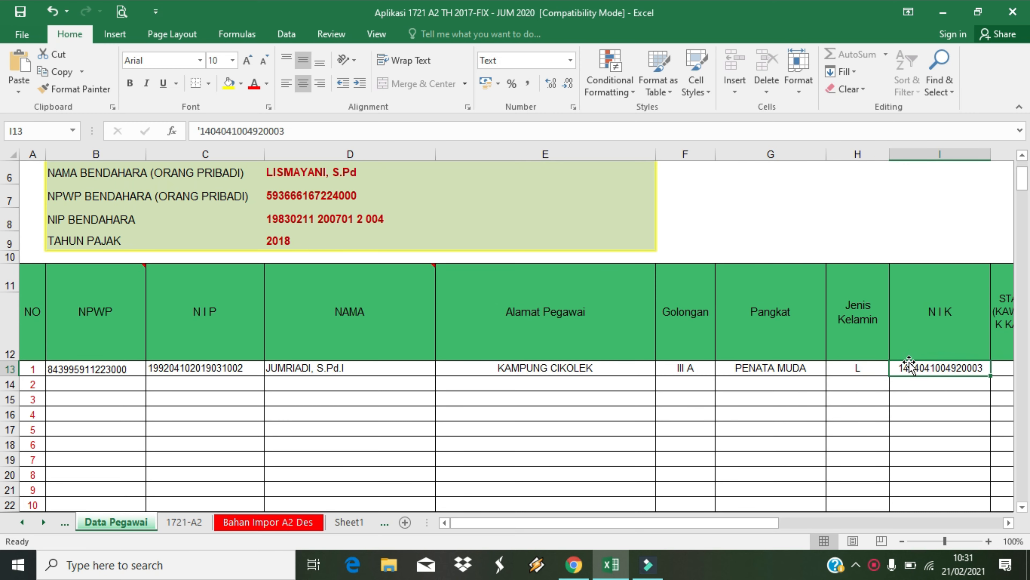
Step: Examine the first employee's marital status and dependents choices, position, and income period in J13:M13
left_click_drag(543, 524, 598, 526)
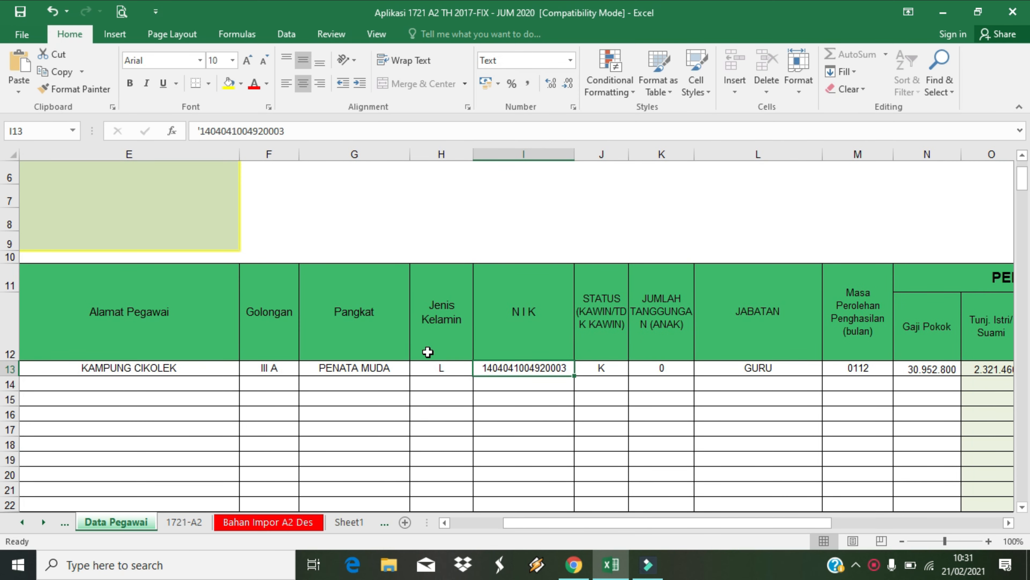
left_click(607, 369)
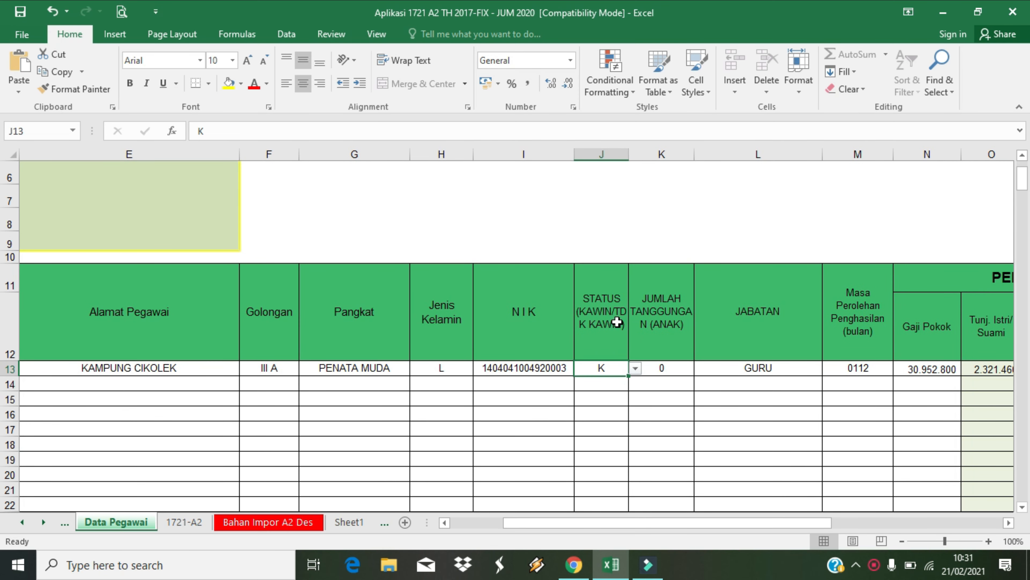
left_click(635, 369)
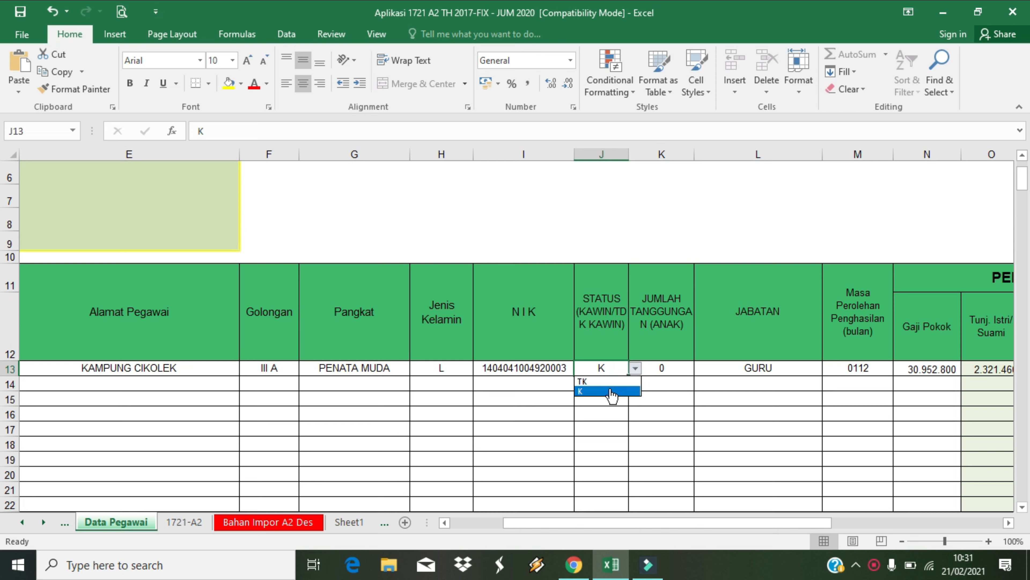
left_click(634, 371)
left_click(663, 369)
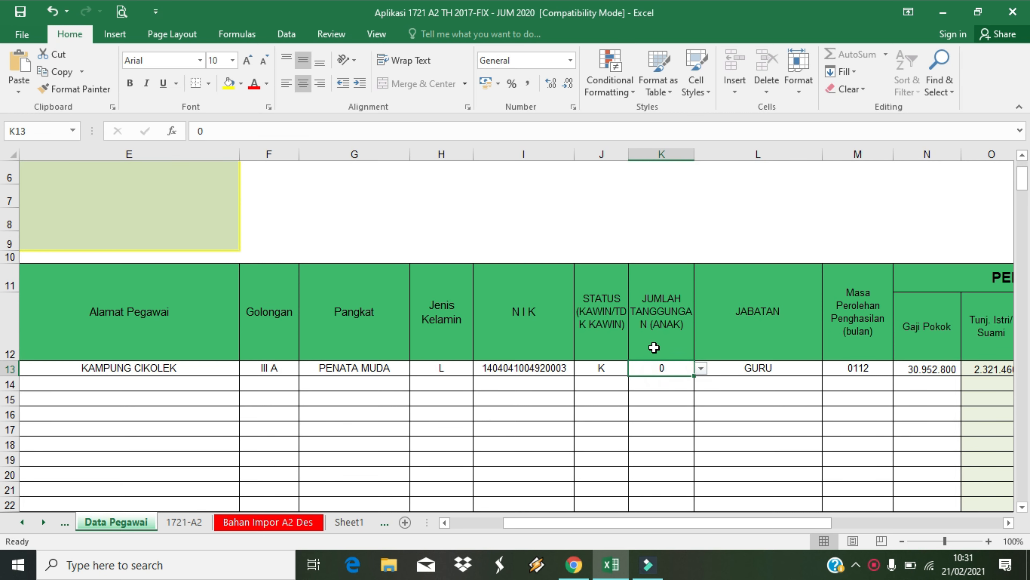
left_click(701, 368)
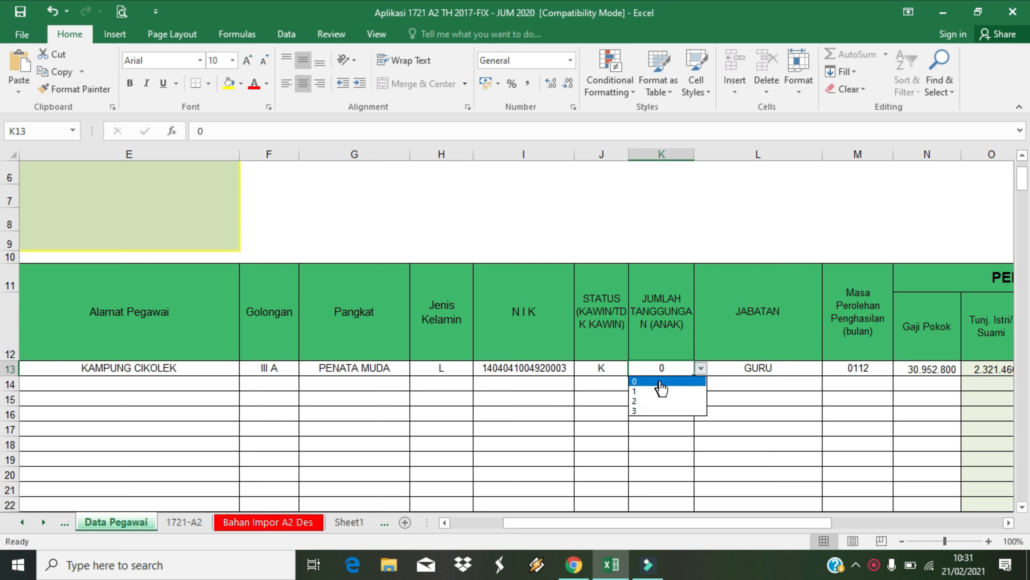
left_click(685, 368)
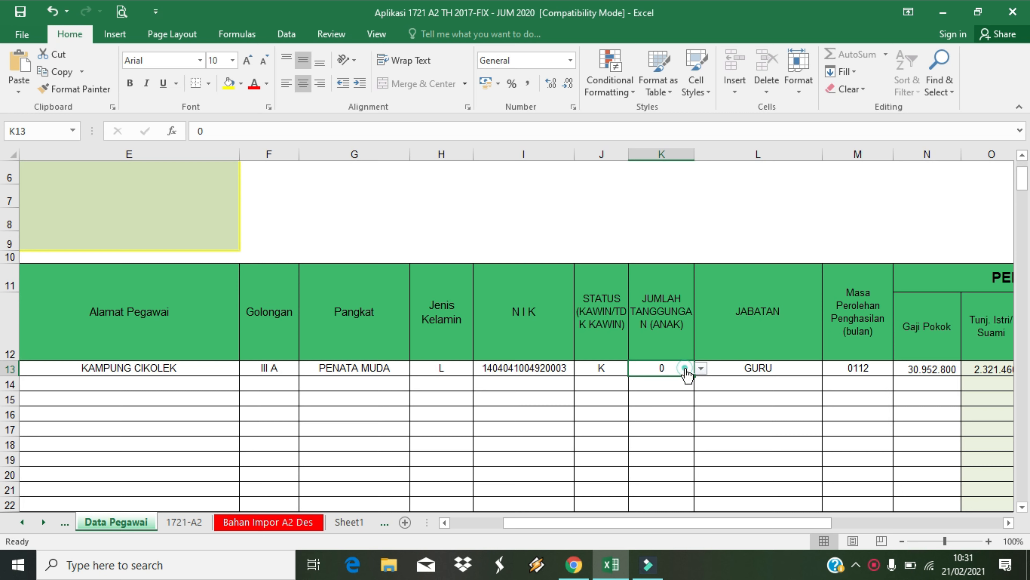
left_click(752, 369)
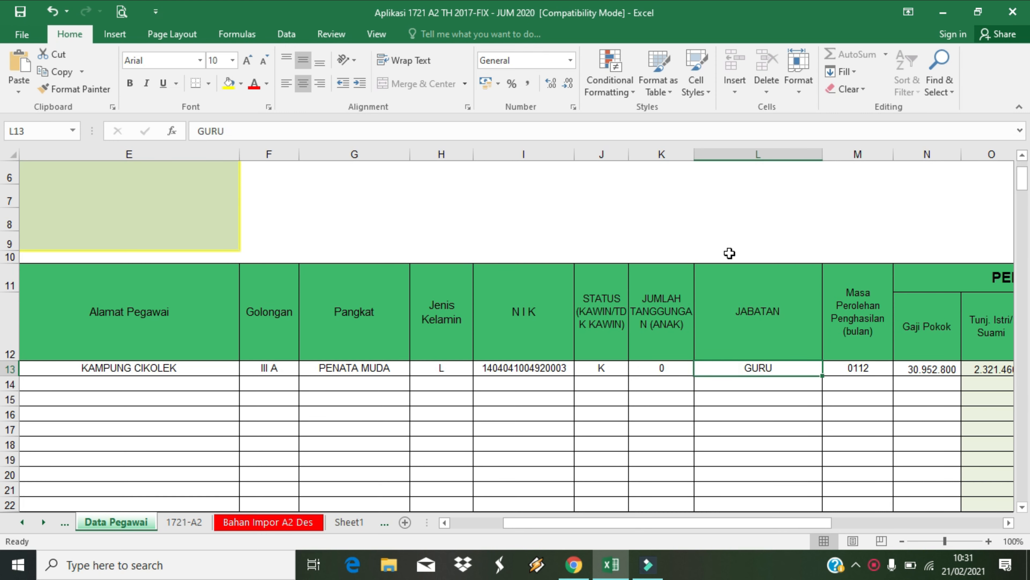
left_click(847, 367)
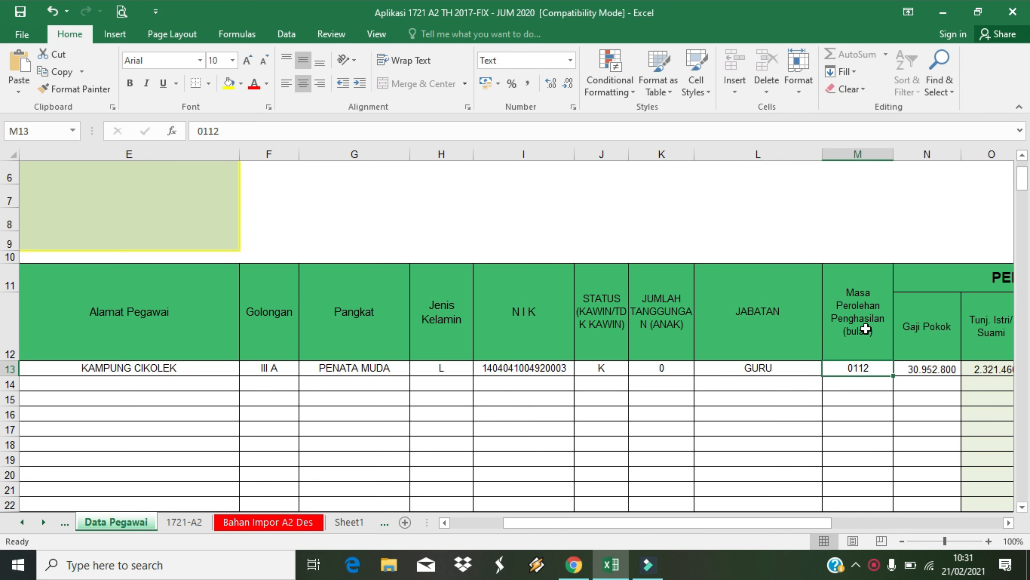
Step: Examine the first employee's basic salary, spouse allowance and child allowance cells in N13:P13
left_click(928, 370)
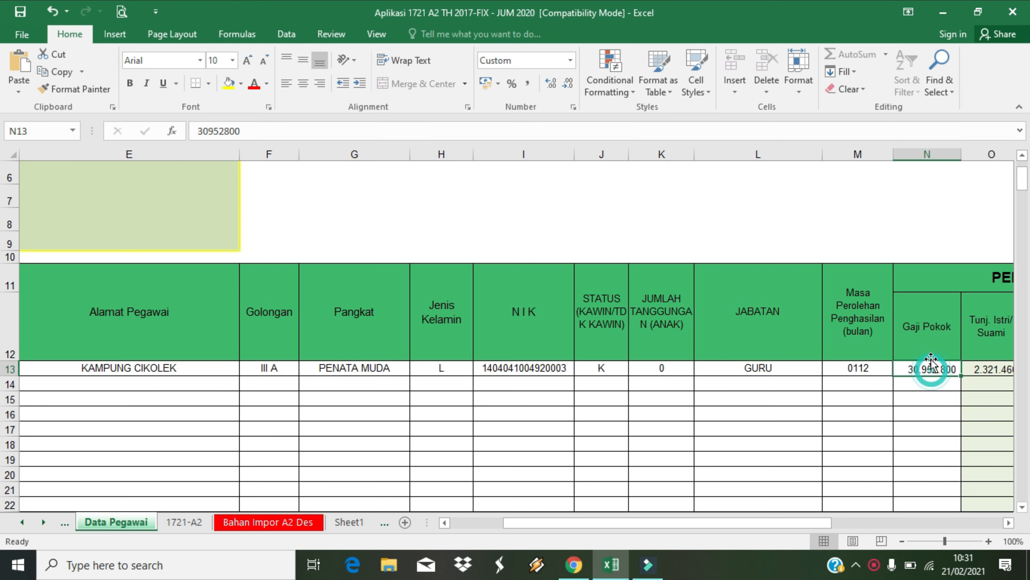
left_click_drag(785, 523, 799, 523)
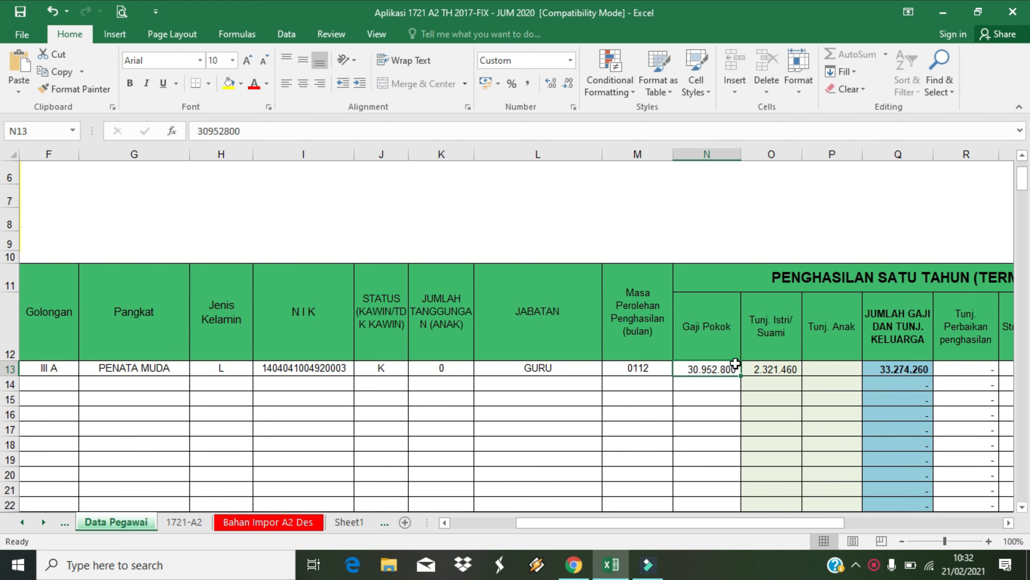
left_click(709, 368)
left_click(696, 372)
left_click(775, 370)
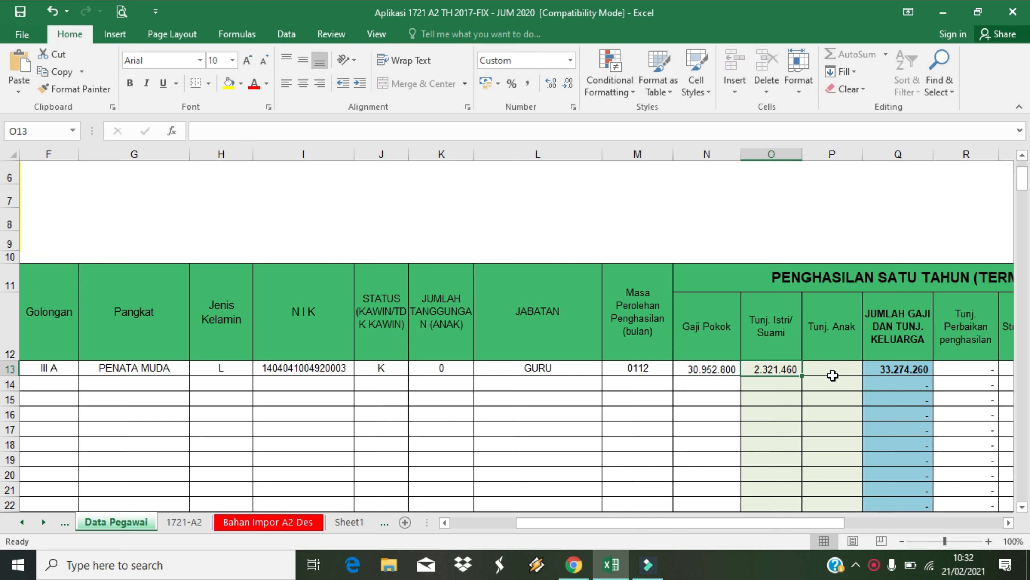
left_click(832, 368)
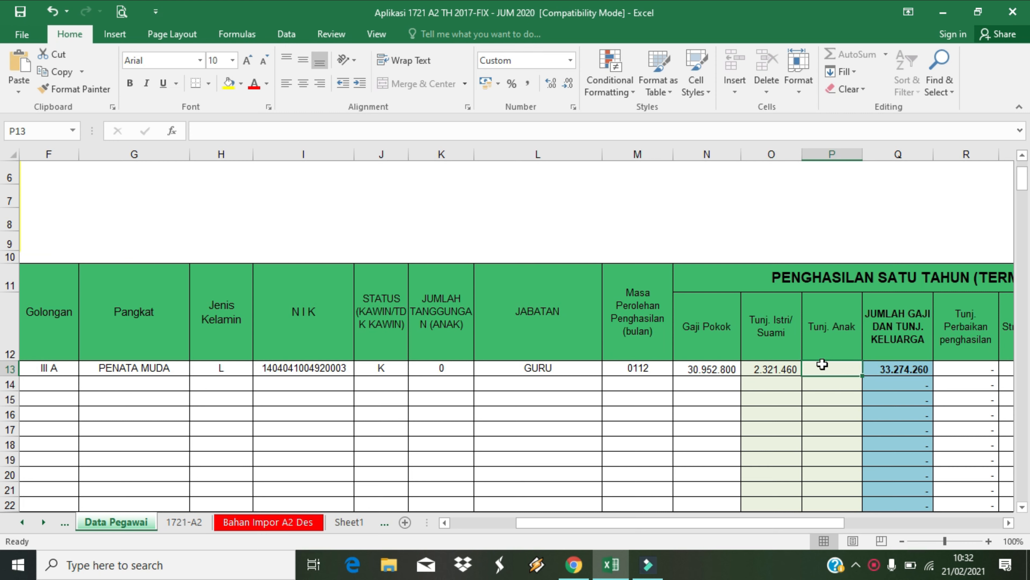
Step: Examine the first employee's income improvement, structural/functional and rice allowance cells in R13:T13
left_click(944, 369)
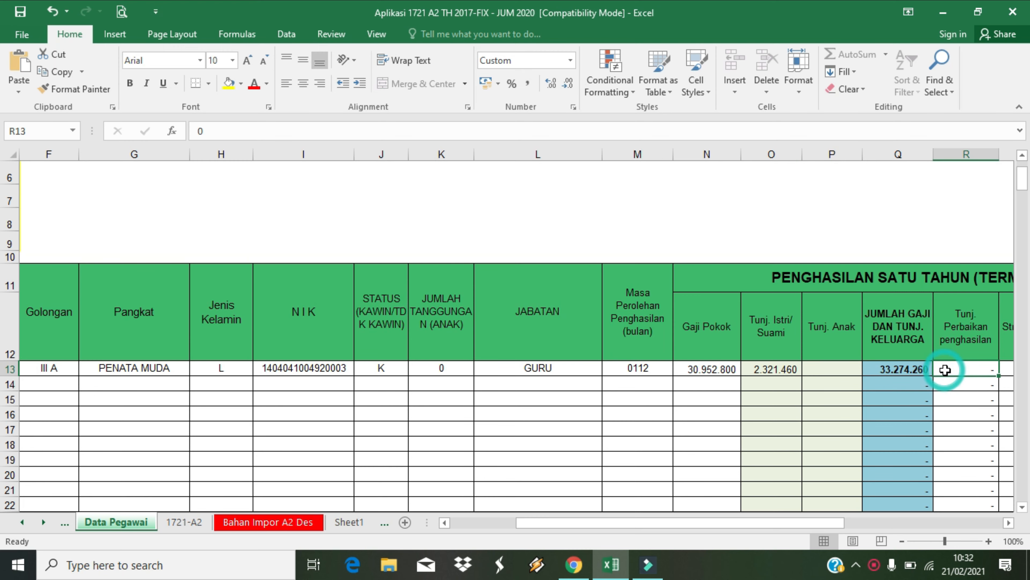
key("Right")
key("Right")
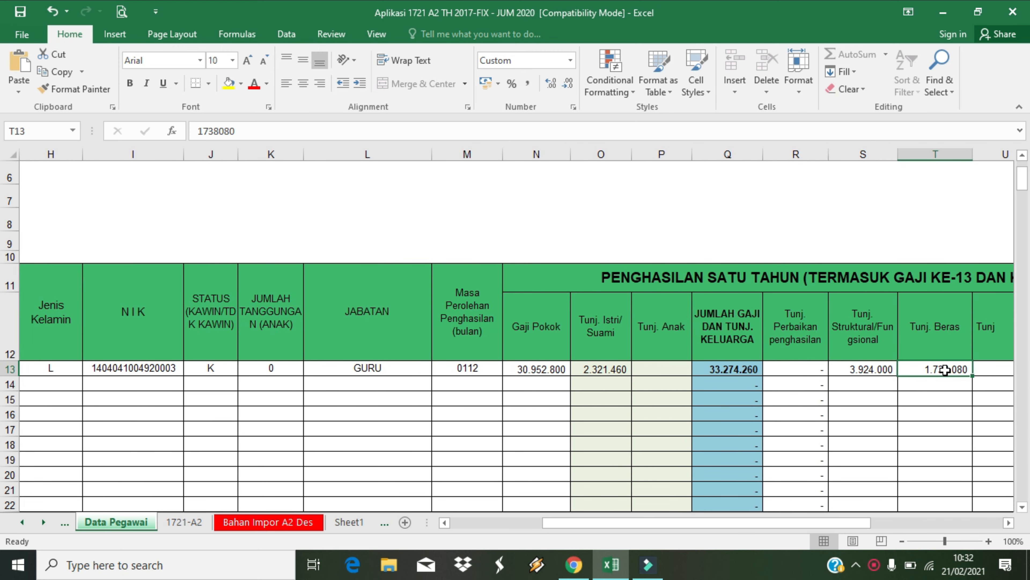
left_click(788, 370)
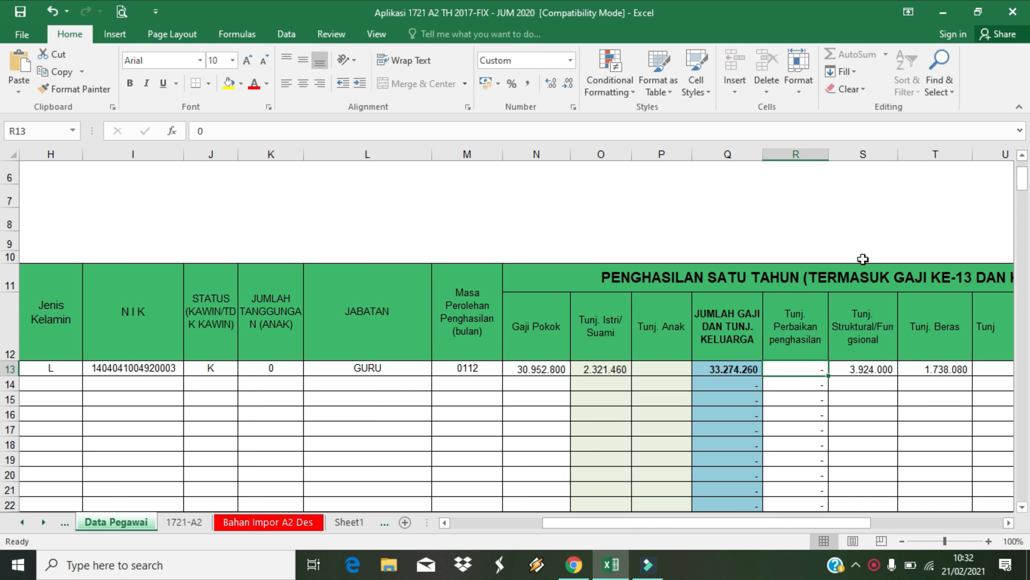
left_click(872, 373)
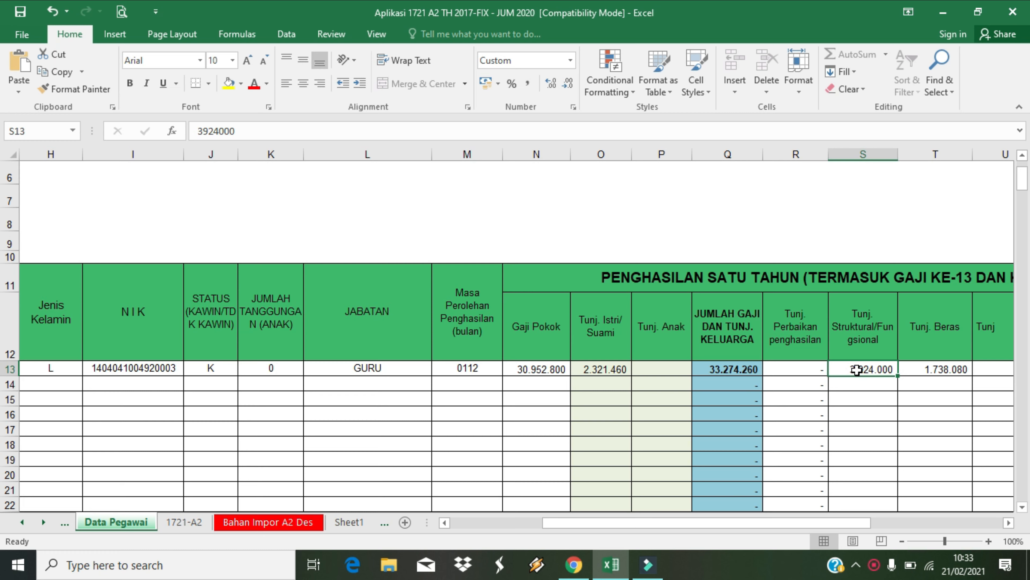
left_click(932, 371)
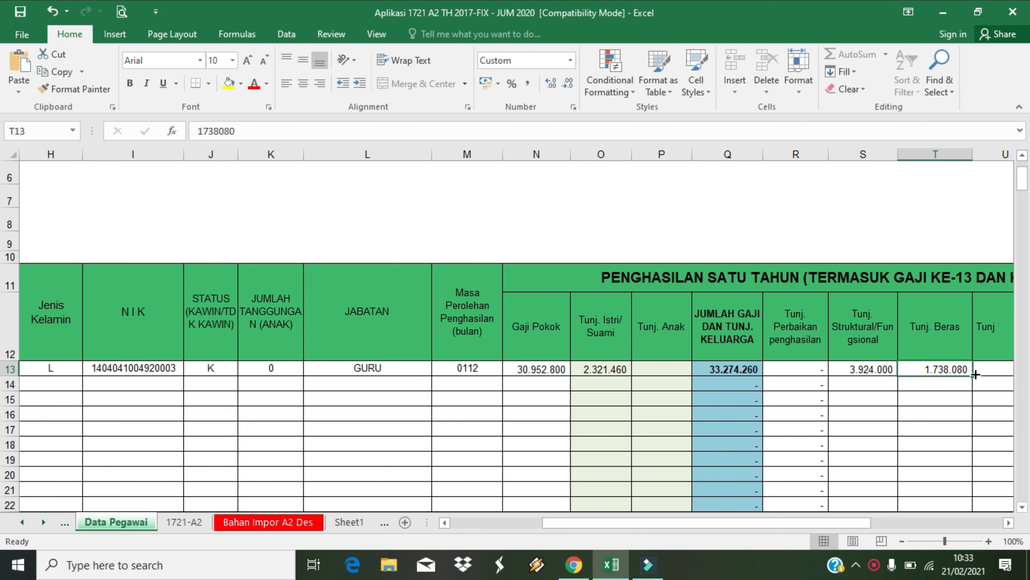
Step: Examine the first employee's special allowance, other allowances and separately paid regular income cells in U13:W13
left_click(989, 368)
key("Right")
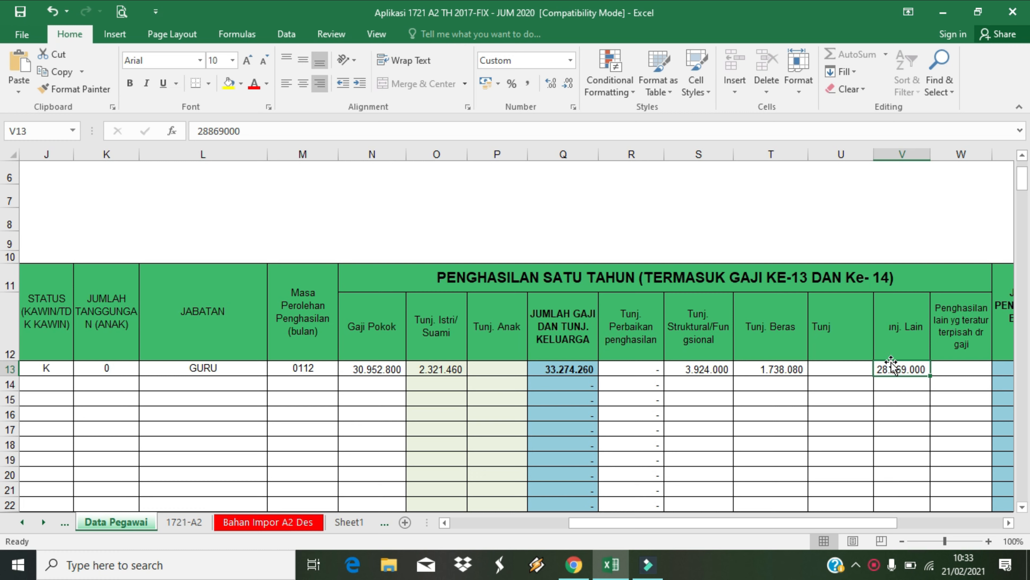
left_click(895, 329)
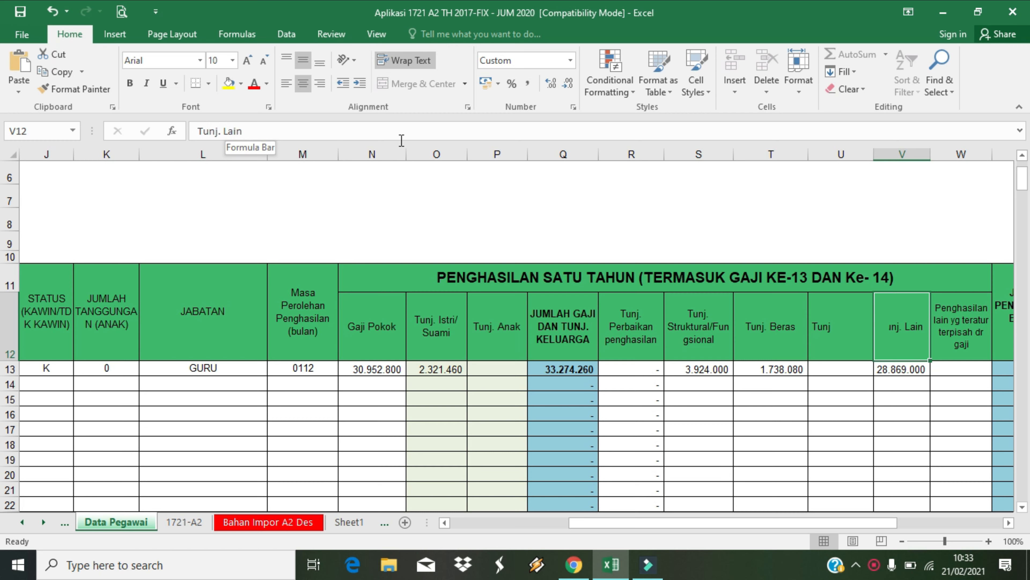
left_click(891, 372)
left_click(911, 335)
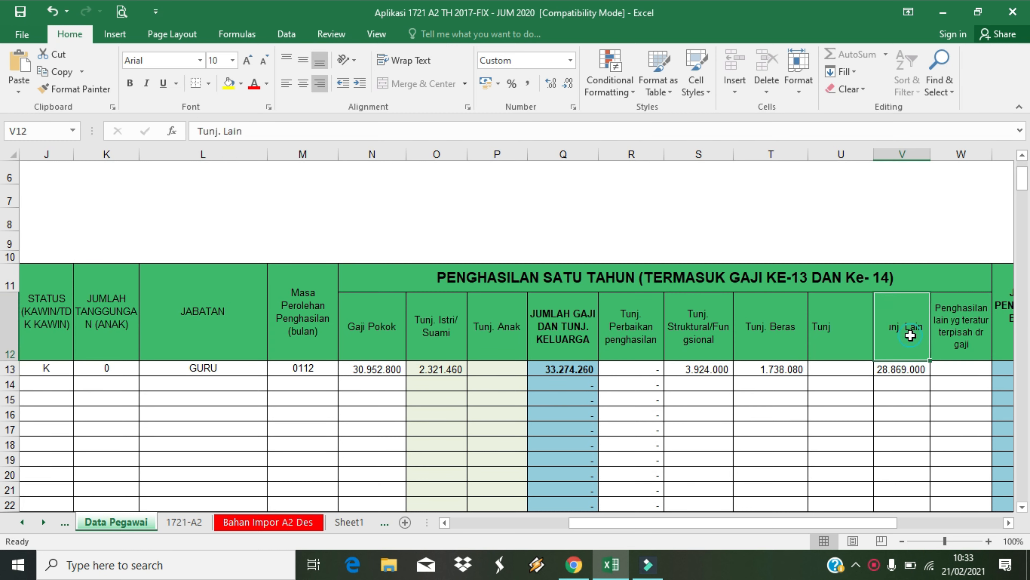
left_click(900, 369)
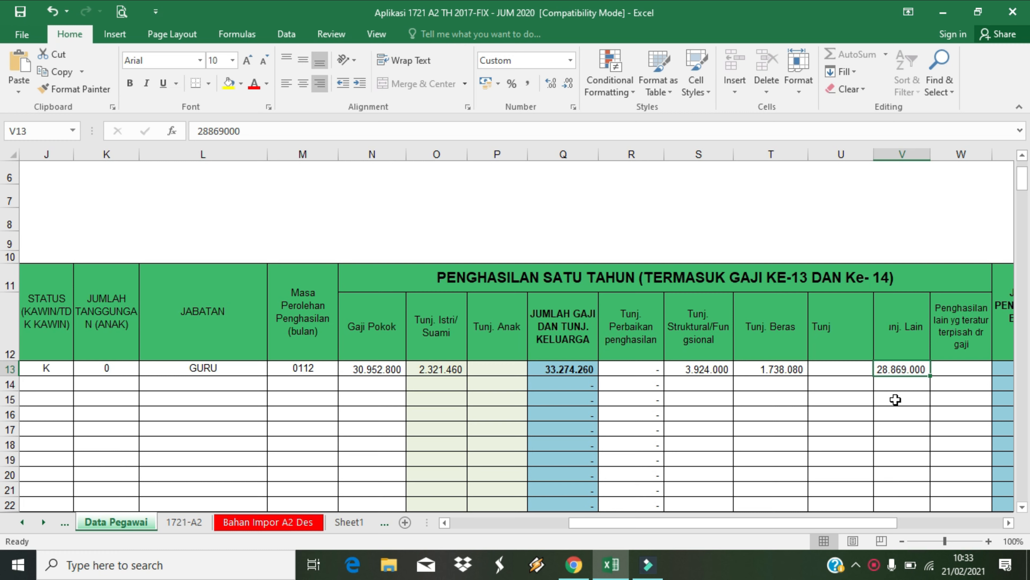
left_click(955, 375)
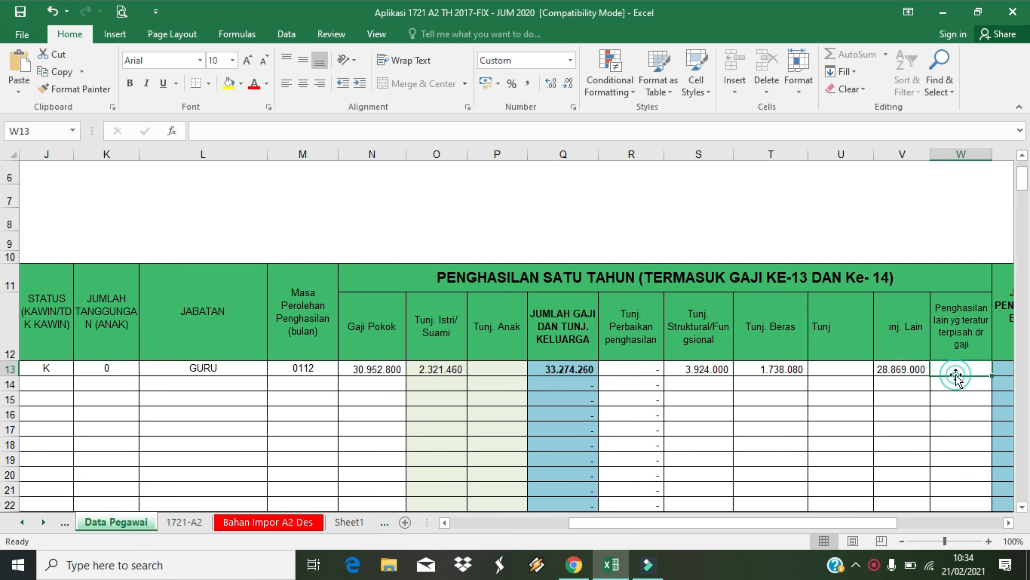
Step: Examine the first employee's gross income, deductions, net income, PTKP, taxable income and PPh 21 due in X13:AF13
key("Right")
key("Right")
key("Right")
key("Right")
key("Right")
key("Right")
key("Right")
key("Right")
key("Right")
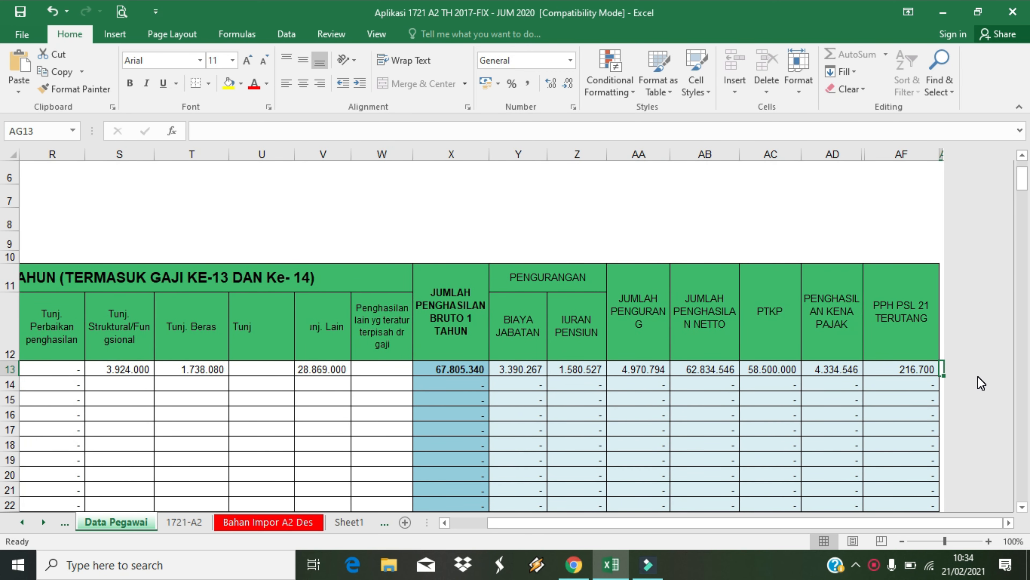
left_click(392, 373)
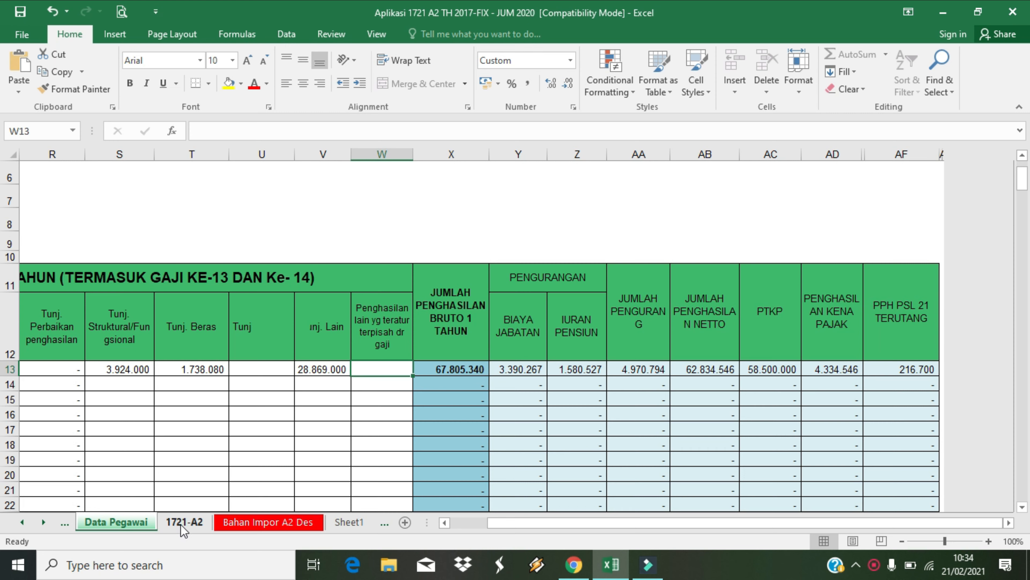
Step: Check the first employee's form on the 1721-A2 sheet and return to the Data Pegawai sheet
left_click(191, 524)
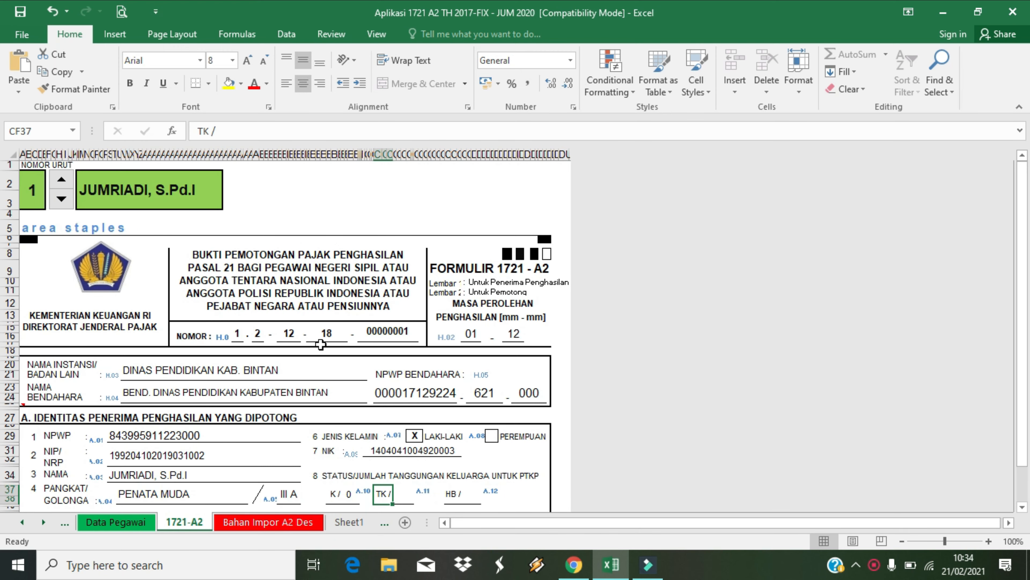
mouse_move(1026, 191)
left_mouse_down()
mouse_move(1027, 209)
mouse_move(1027, 195)
left_mouse_up()
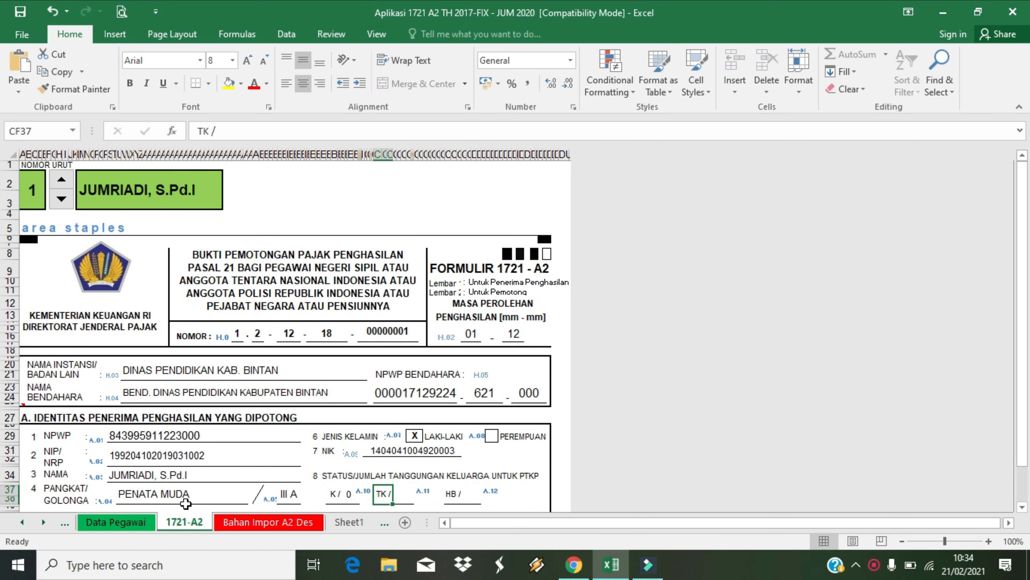
left_click(123, 524)
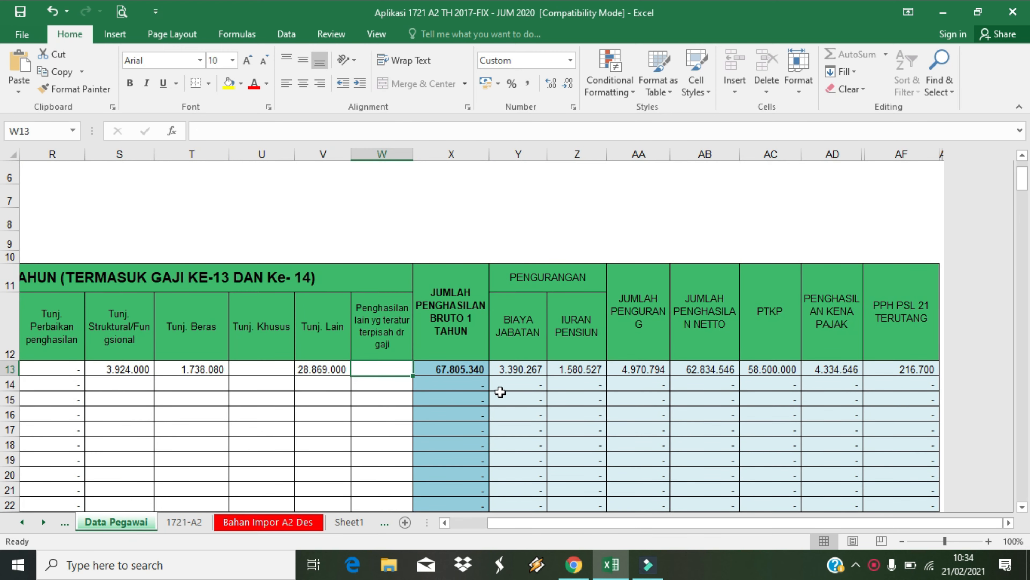
Step: Examine the NPWP entry cells for employees 1 to 6 in B13:B18 of the Data Pegawai sheet
left_click(366, 392)
key("Left")
key("Left")
key("Left")
key("Left")
key("Left")
key("Left")
key("Left")
key("Left")
key("Left")
key("Left")
key("Left")
key("Left")
key("Left")
key("Left")
key("Left")
key("Left")
key("Left")
key("Left")
key("Left")
key("Left")
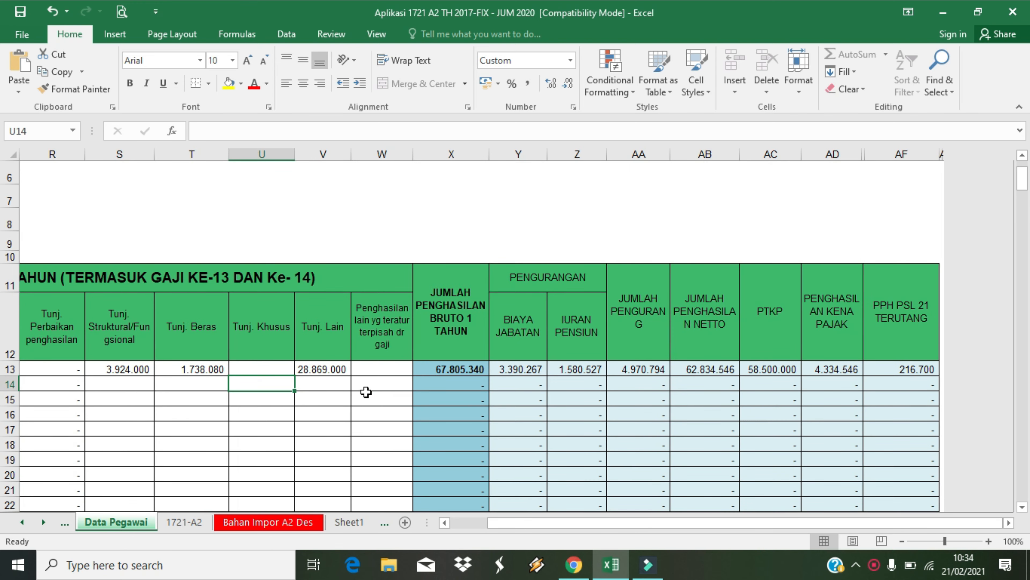
key("Left")
key("Left")
key("Left")
key("Left")
key("Left")
key("Left")
key("Left")
key("Left")
key("Left")
key("Left")
key("Left")
key("Left")
key("Left")
key("Left")
key("Left")
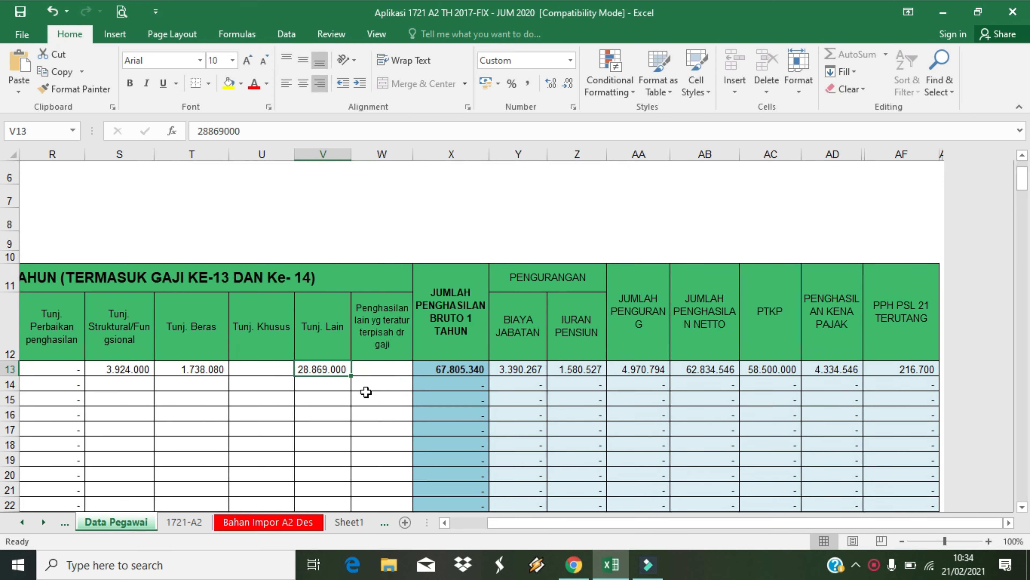
key("Left")
key("Left")
key("Left")
key("Left")
key("Left")
key("Left")
key("Left")
key("Left")
key("Left")
key("Left")
key("Left")
key("Left")
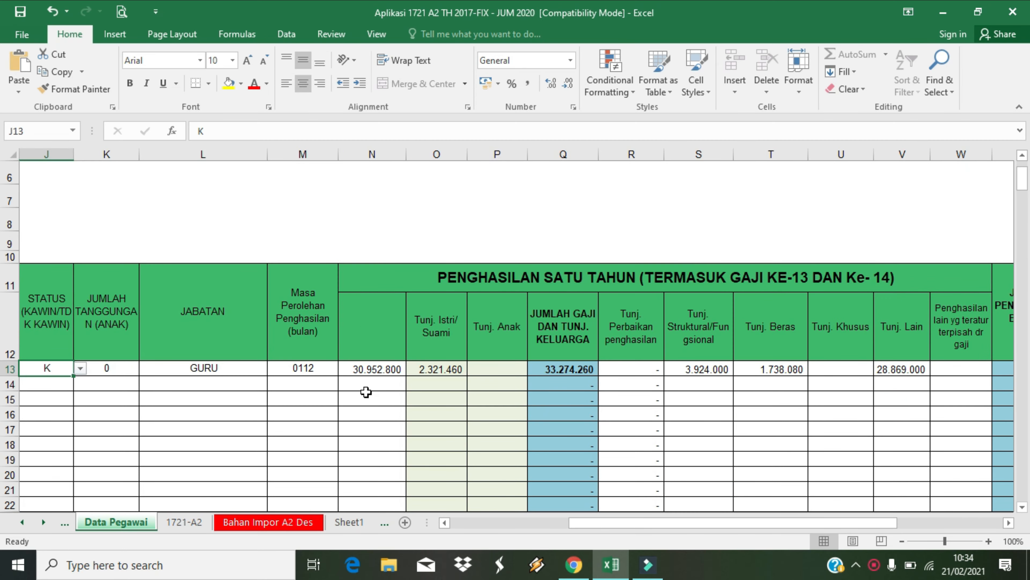
key("Left")
key("Left")
key("Left")
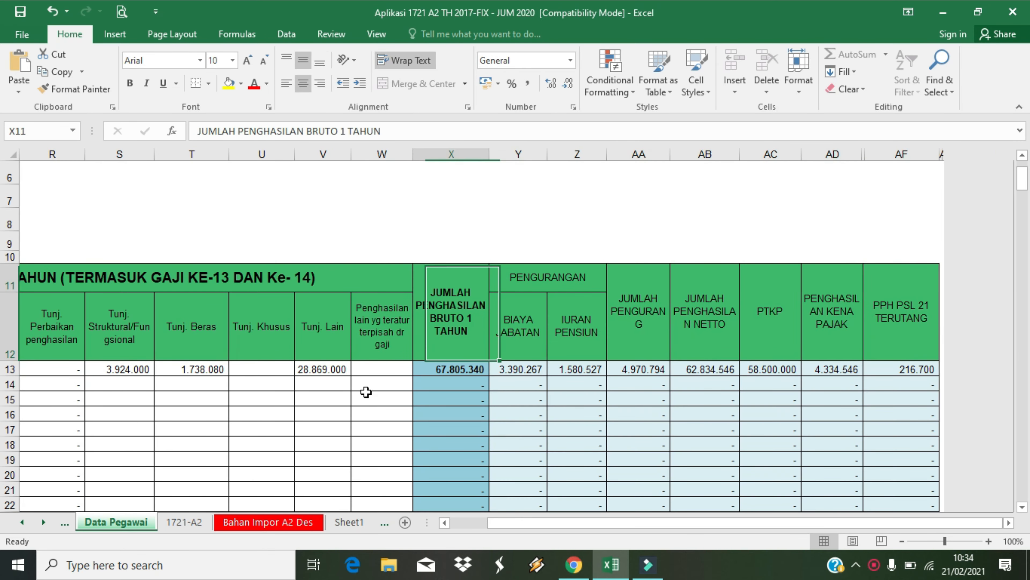
key("Left")
key("Left")
key("Left")
key("Left")
key("Left")
key("Left")
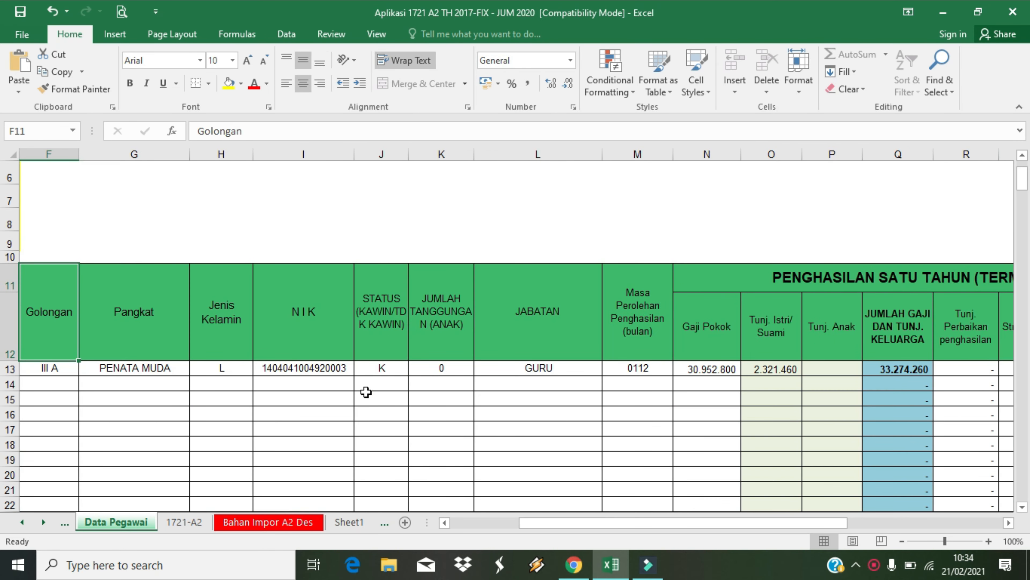
key("Left")
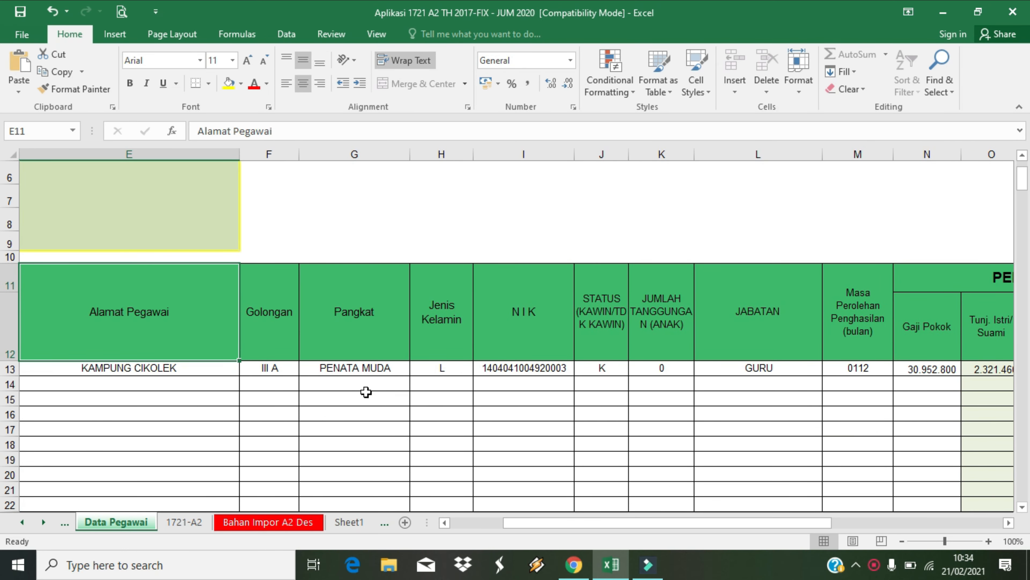
left_click_drag(537, 525, 484, 526)
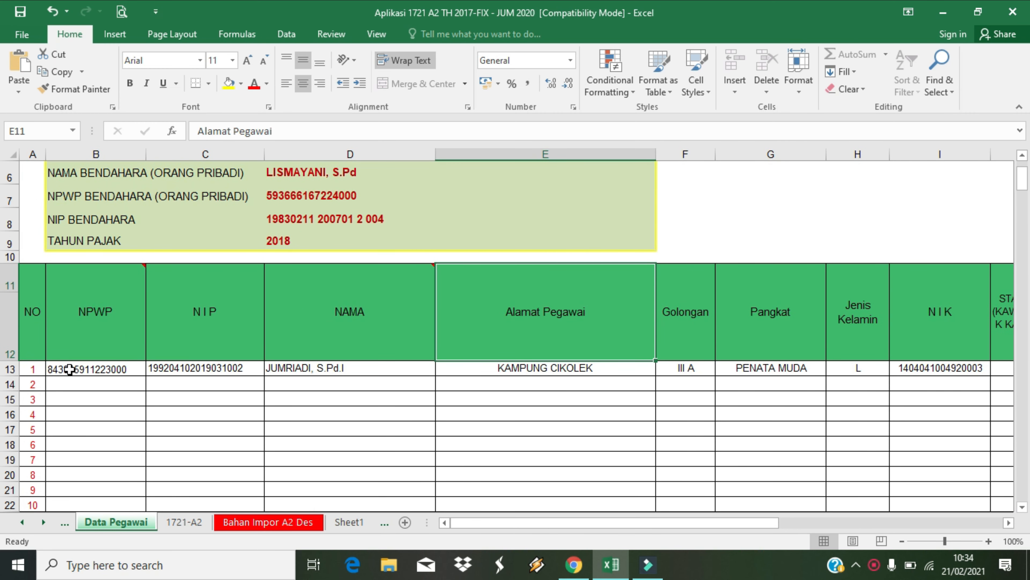
left_click(57, 370)
left_click(66, 384)
left_click(68, 400)
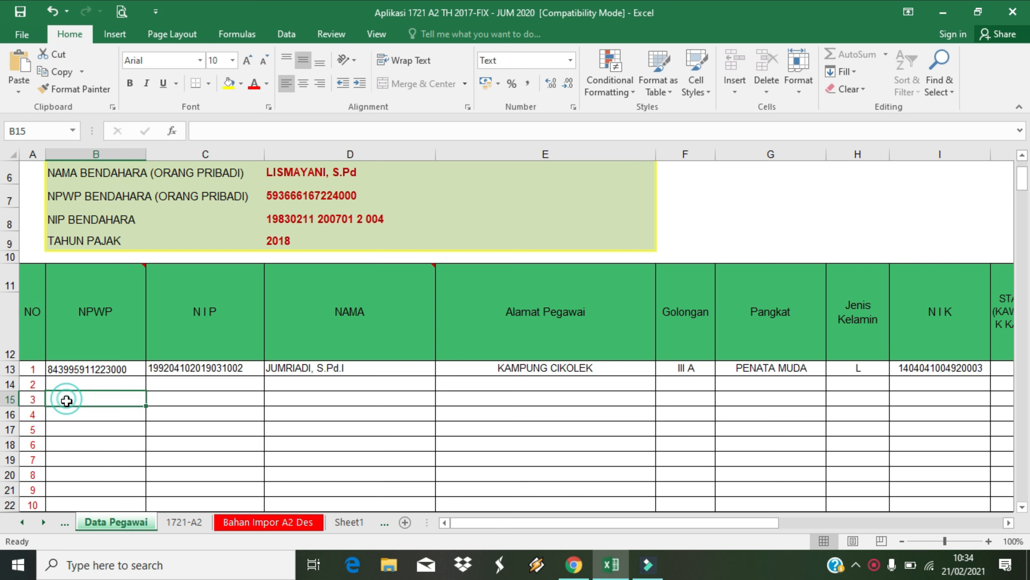
left_click(67, 415)
left_click(67, 430)
left_click(67, 445)
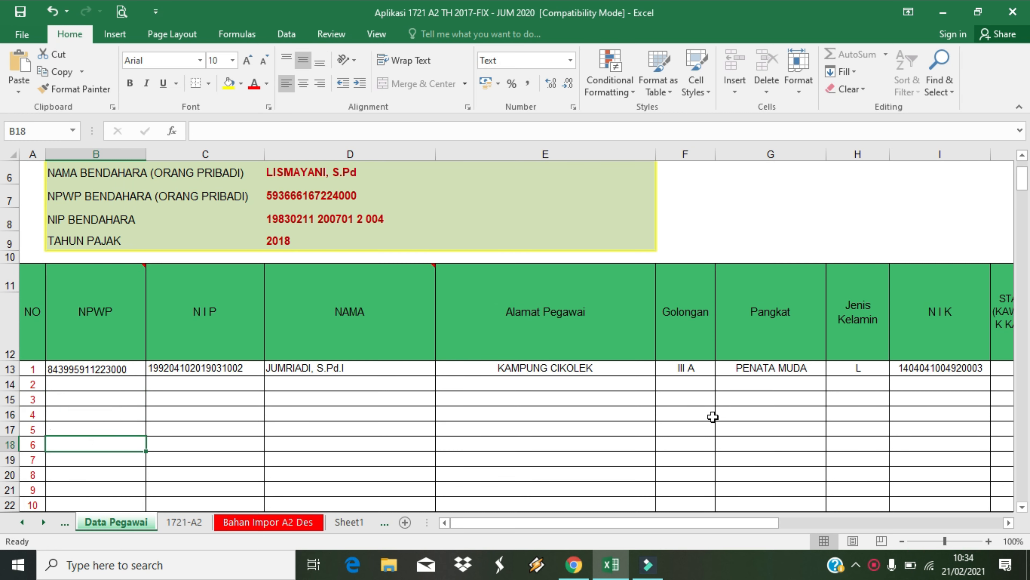
Step: On the 1721-A2 sheet, browse the forms by NOMOR URUT up to number 3 and return to number 1
left_click(177, 524)
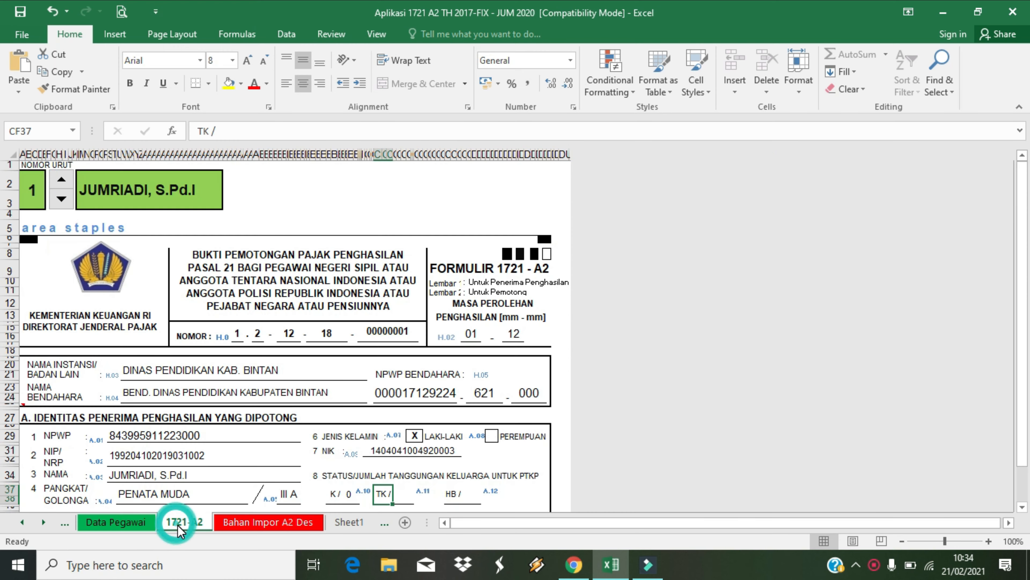
double_click(66, 182)
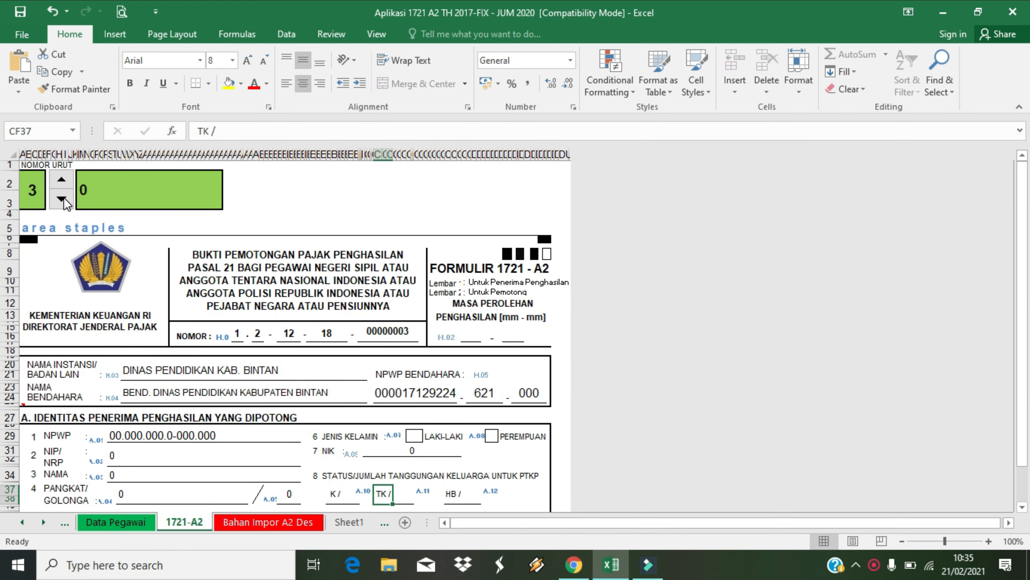
left_click(61, 180)
left_click(60, 179)
left_click(62, 198)
left_click(61, 198)
left_click(61, 198)
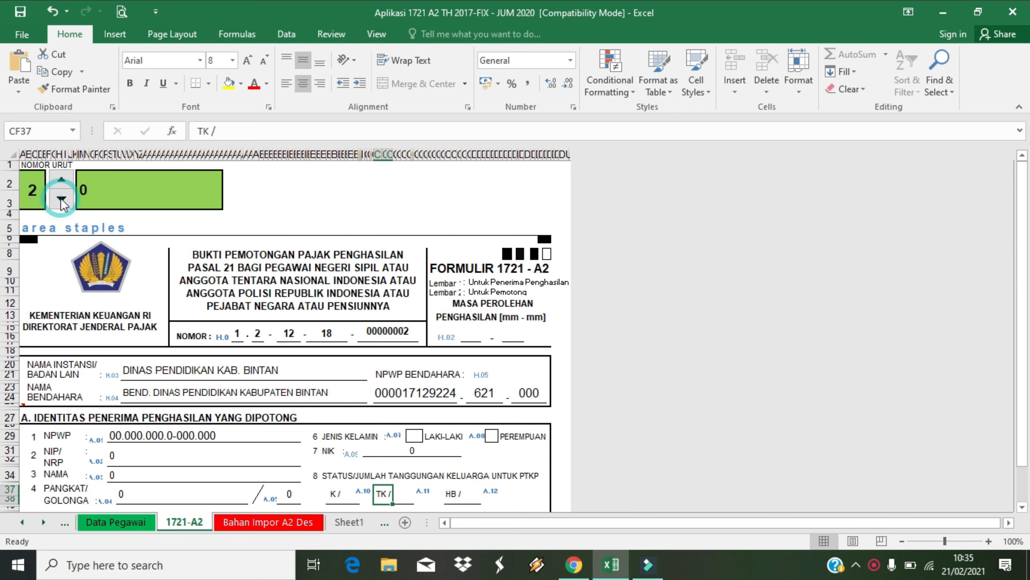
left_click(61, 198)
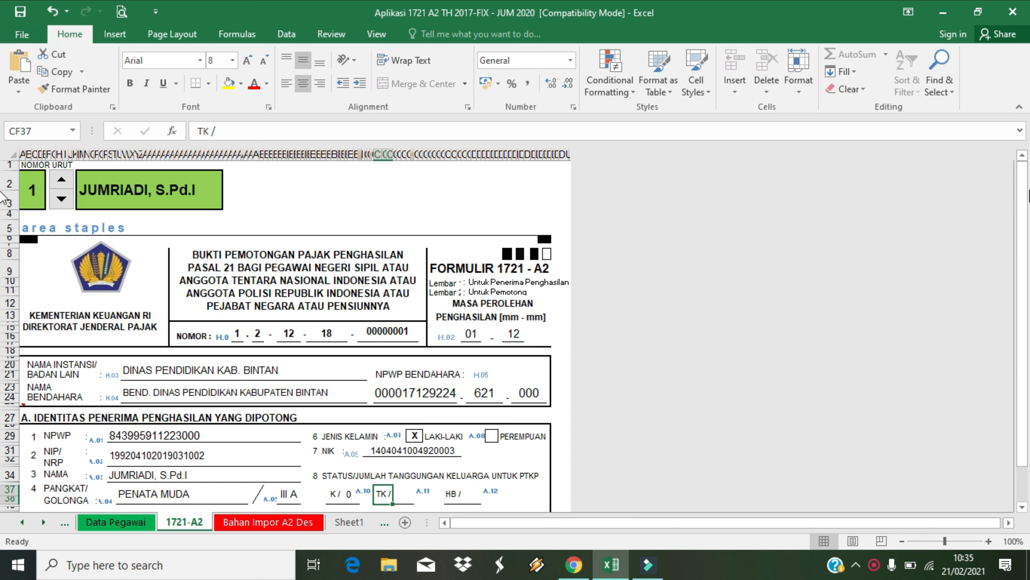
Step: Set the treasurer's signature date in section D of the 1721-A2 form to [20 - 02 - 2018]
left_click_drag(1026, 218, 1027, 253)
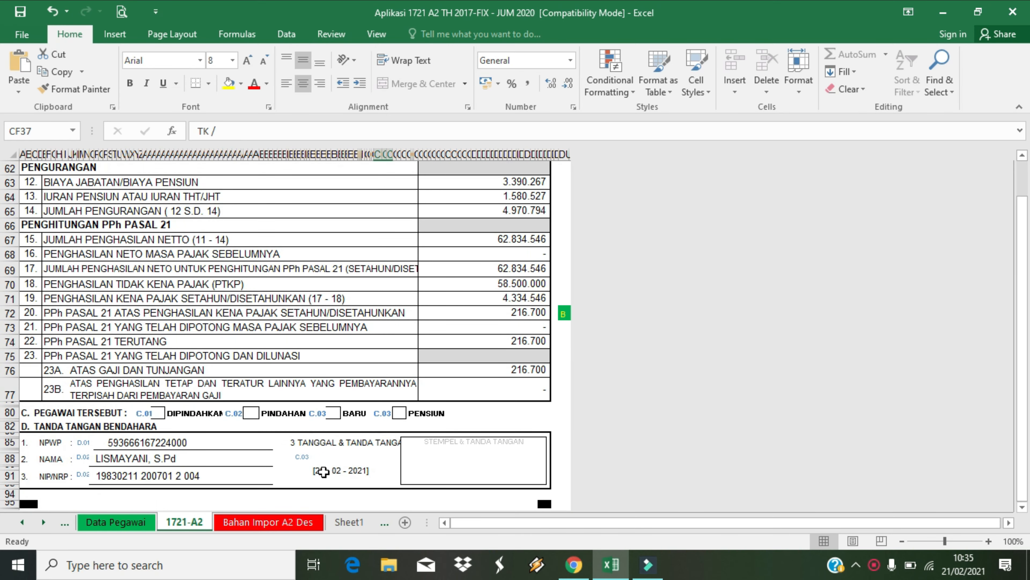
left_click(323, 472)
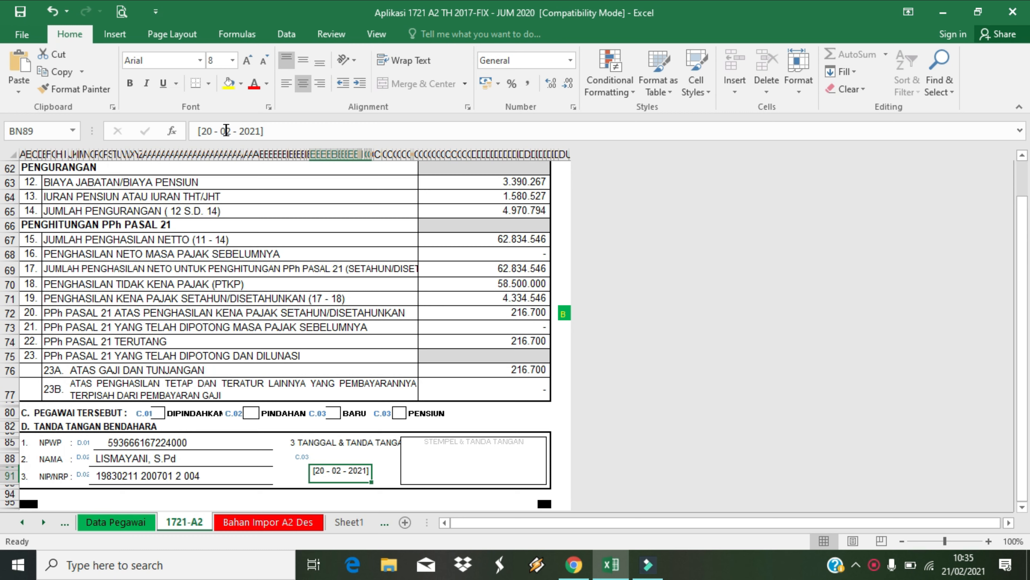
left_click(216, 131)
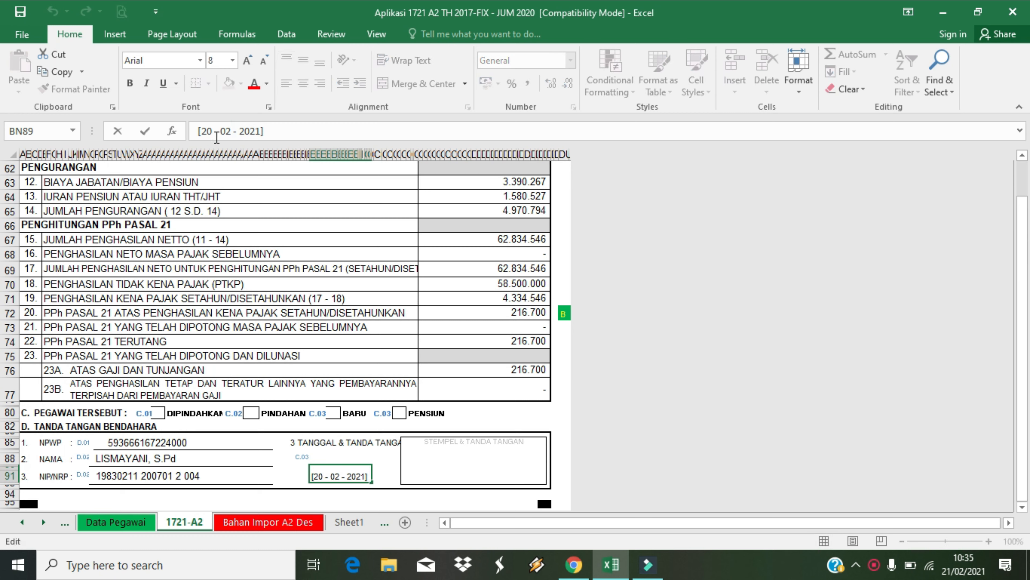
left_click(229, 132)
left_click(261, 131)
key("BackSpace")
left_click(418, 468)
left_click(337, 473)
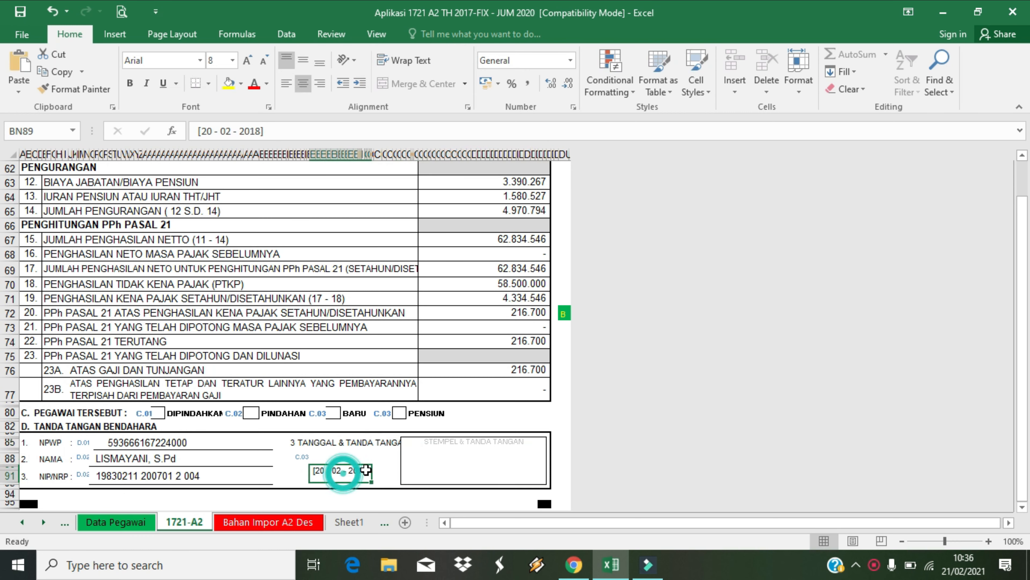
left_click(429, 457)
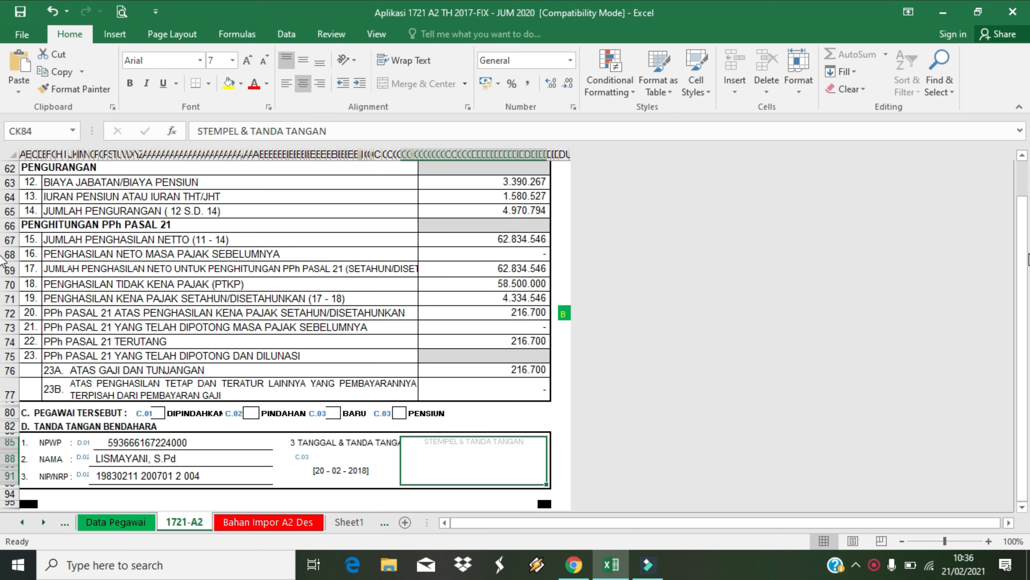
Step: Return to the start of the 1721-A2 form and switch to Google Chrome
left_click_drag(1026, 256, 1029, 302)
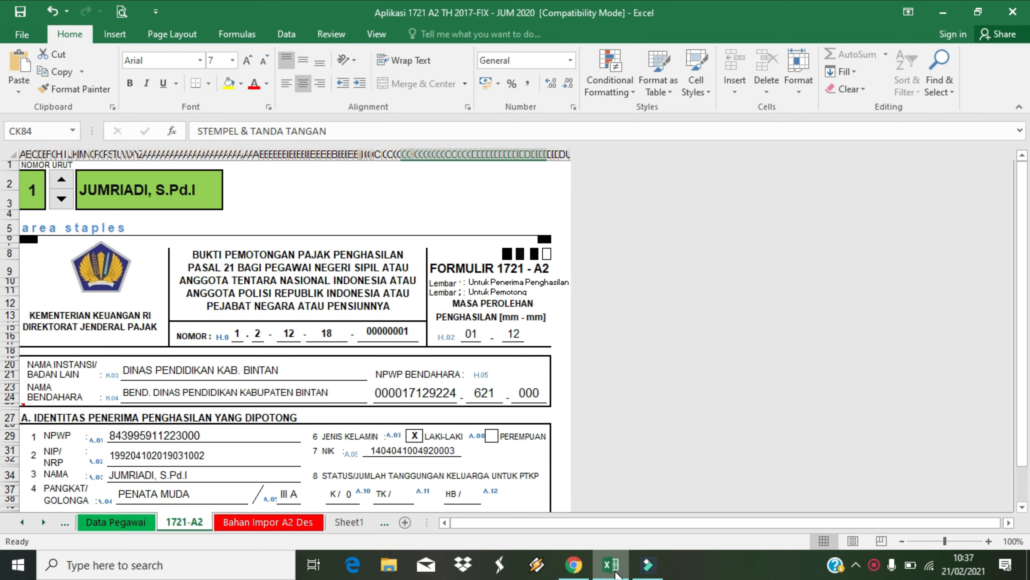
left_click(573, 565)
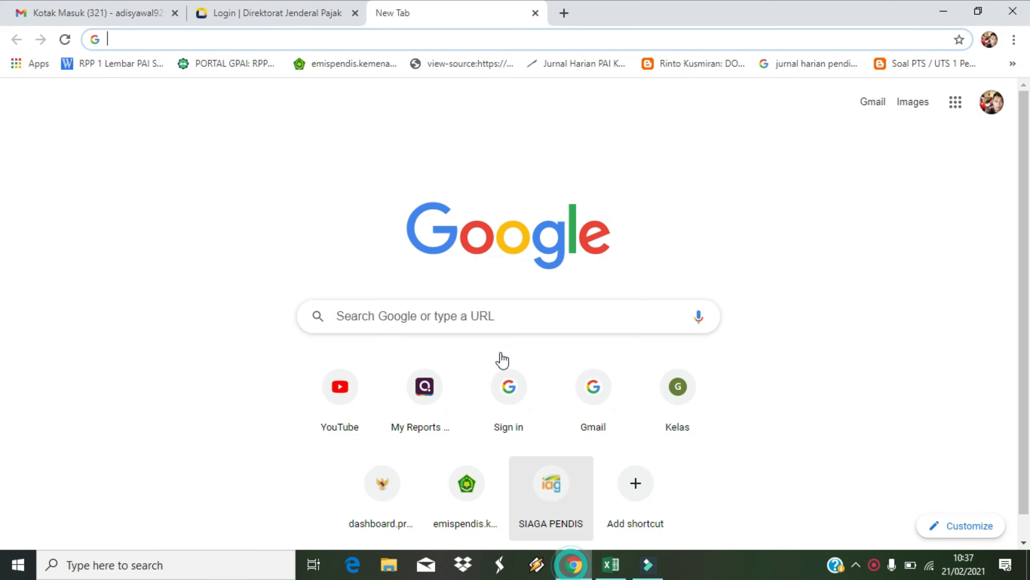
Step: Open the DJP Online login page through a Google search for "djp online. pajak.go.id", closing the duplicate login tab and the e-objection announcement
left_click(284, 38)
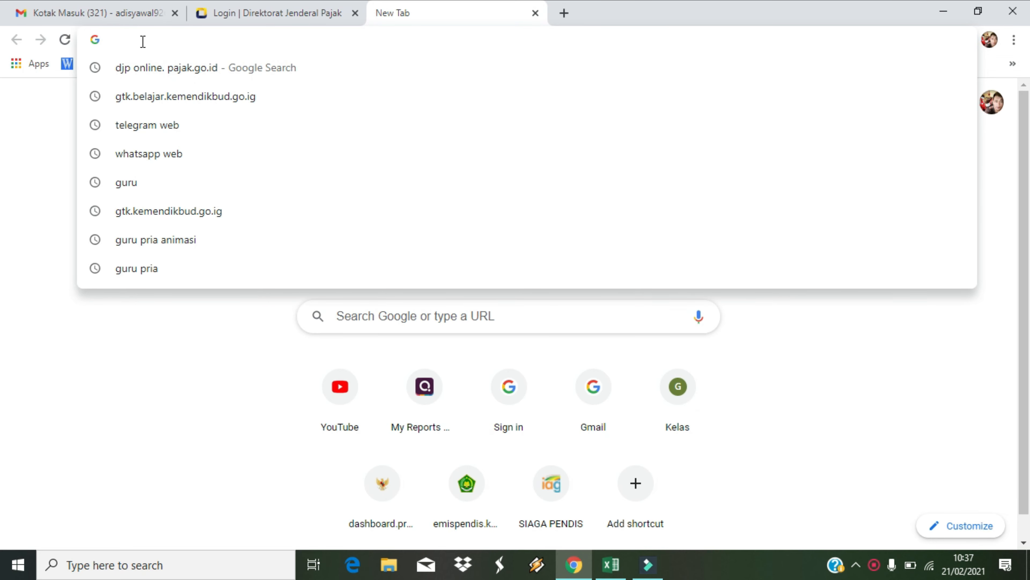
type("djp online. pajak.go.id")
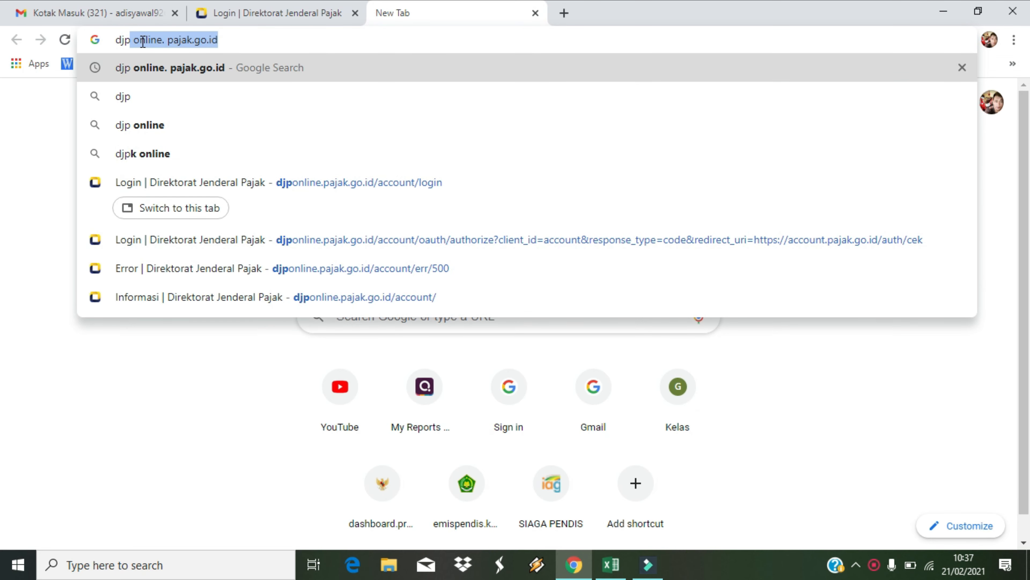
left_click(219, 68)
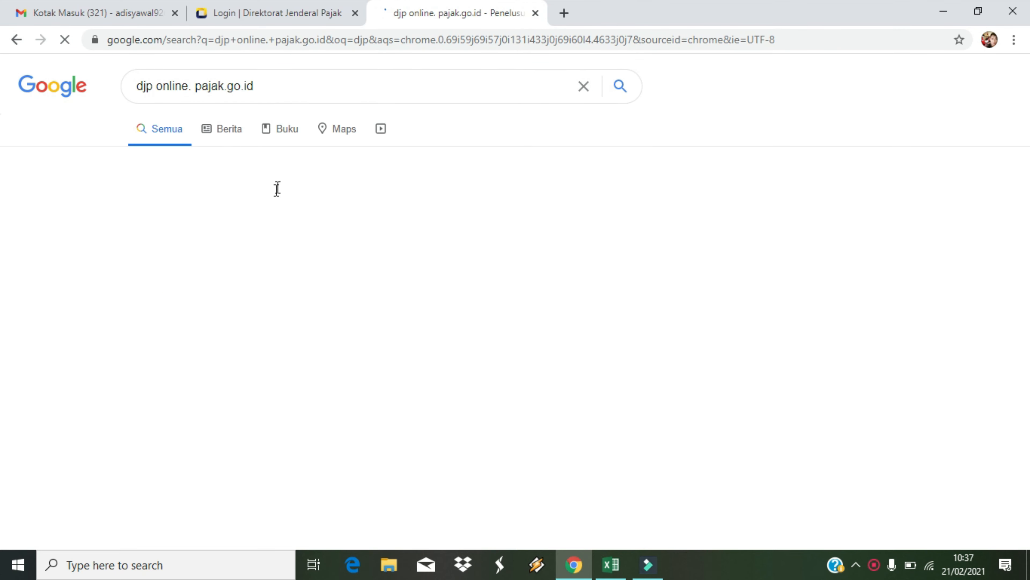
left_click(157, 215)
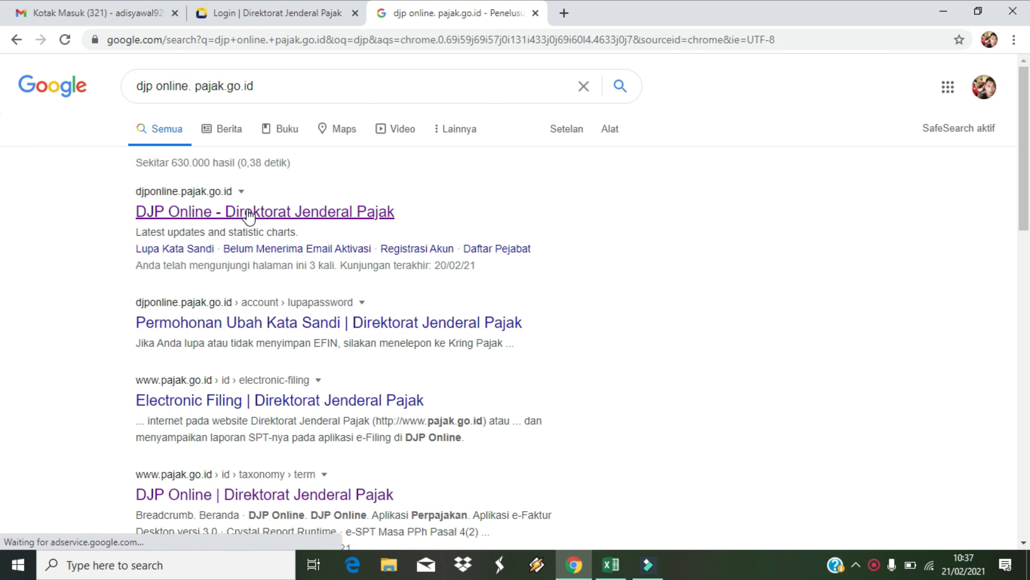
left_click(310, 217)
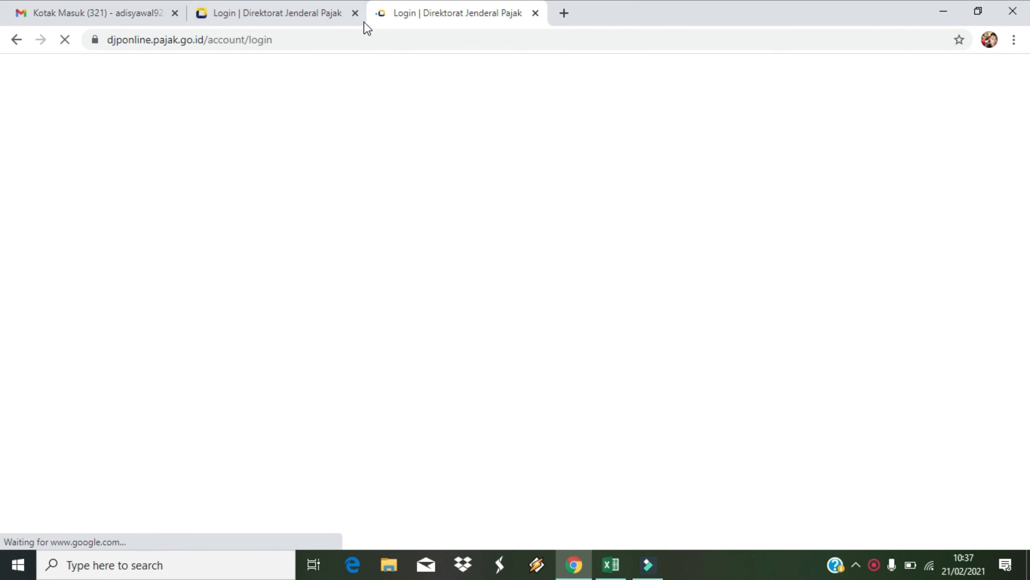
left_click(356, 15)
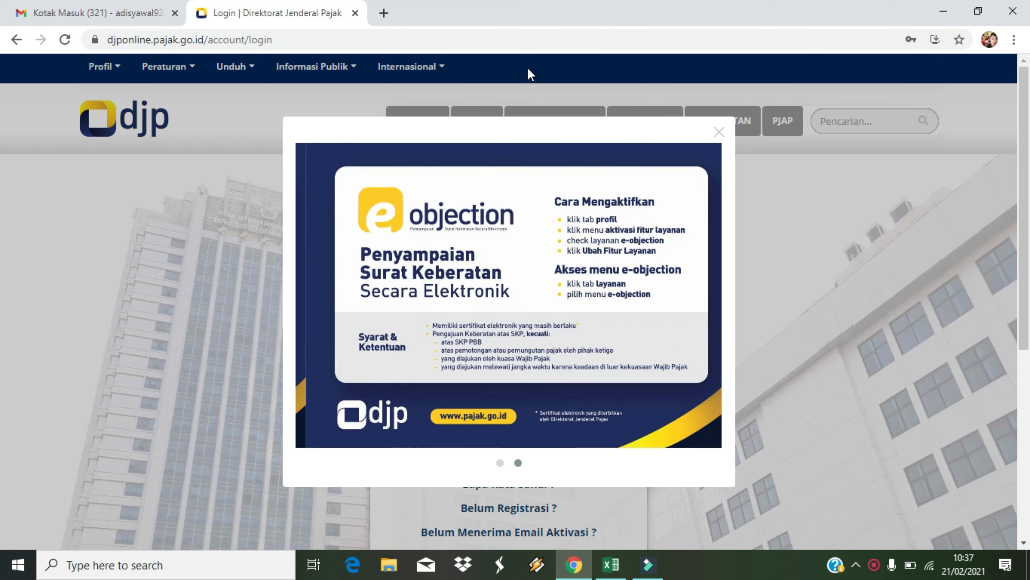
left_click(719, 132)
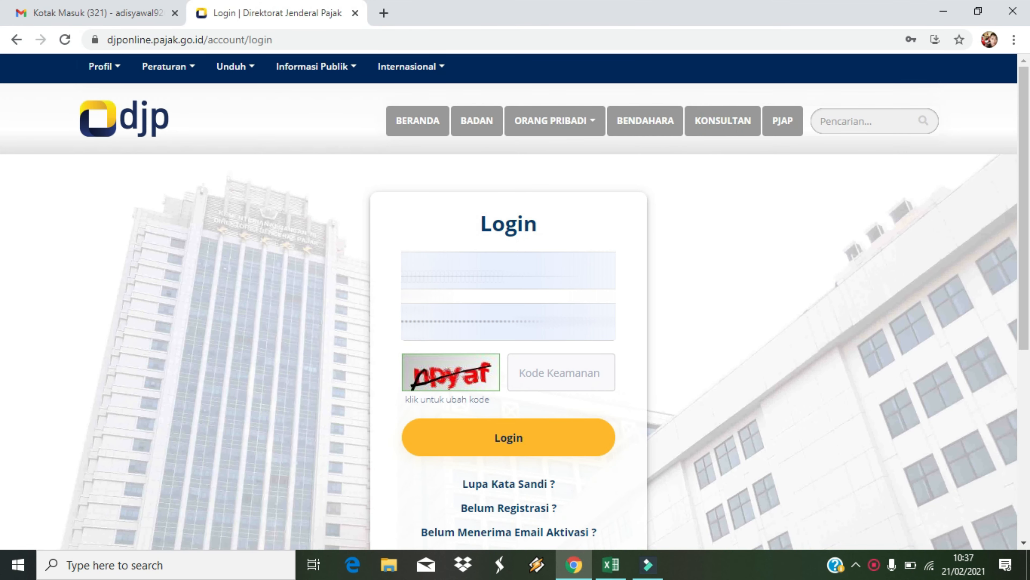
Step: Log in to DJP Online with the taxpayer's NPWP, account password and the Kode Keamanan from the image
left_click(417, 275)
left_click(442, 323)
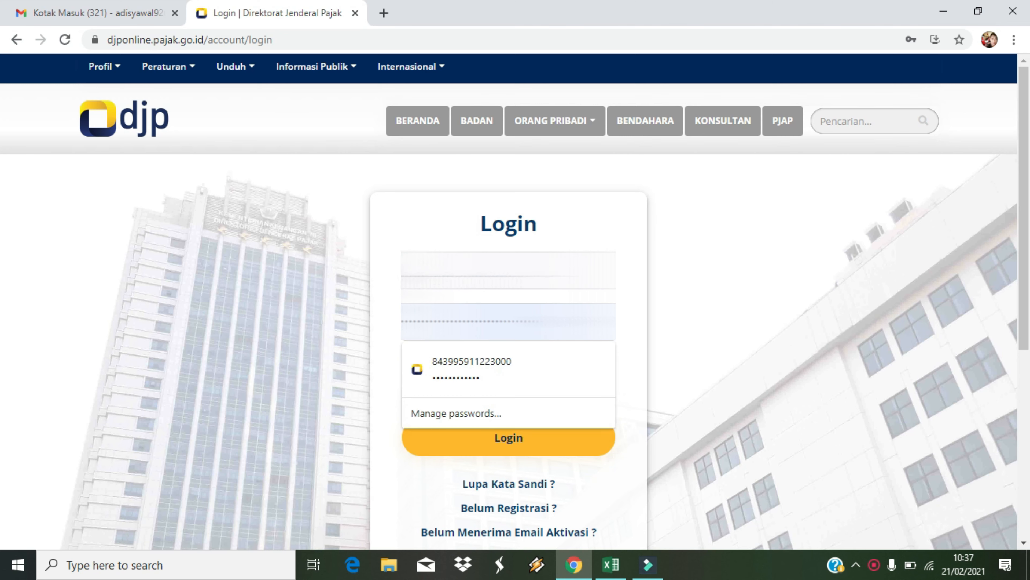
left_click(400, 274)
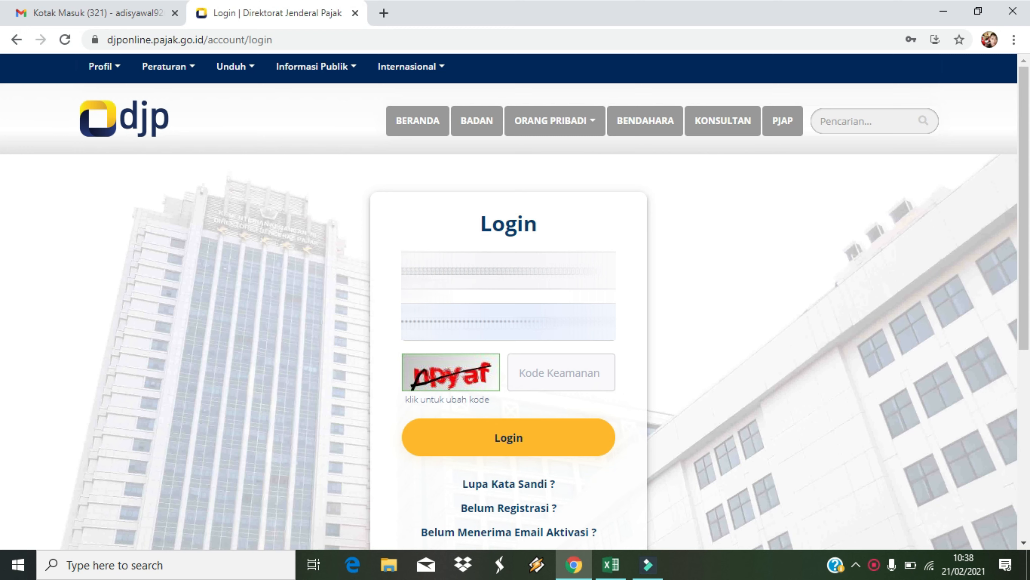
left_click(526, 370)
type("npyaf")
left_click(523, 439)
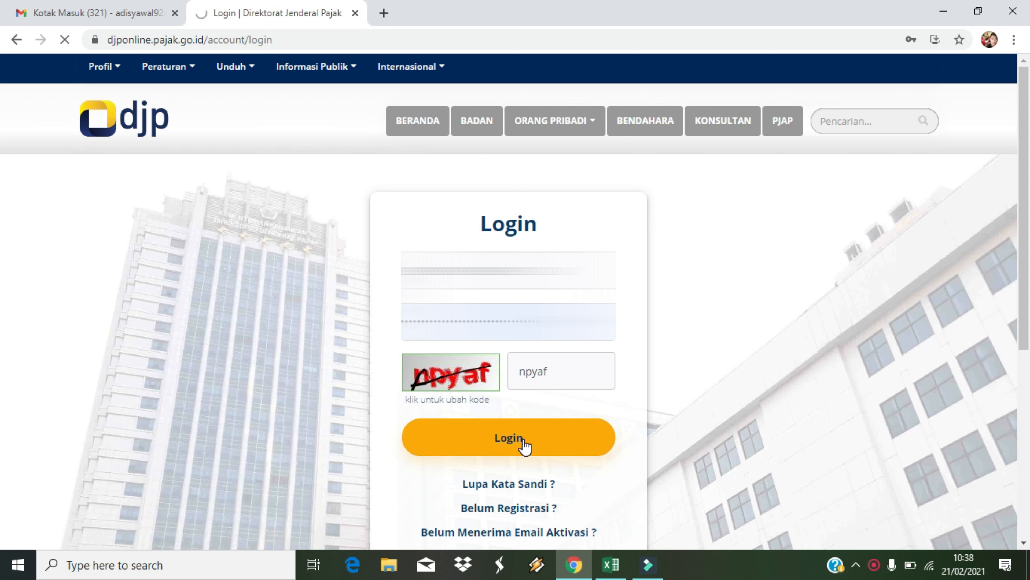
Step: Open e-Filing from the Lapor section and start creating a new SPT
mouse_move(412, 92)
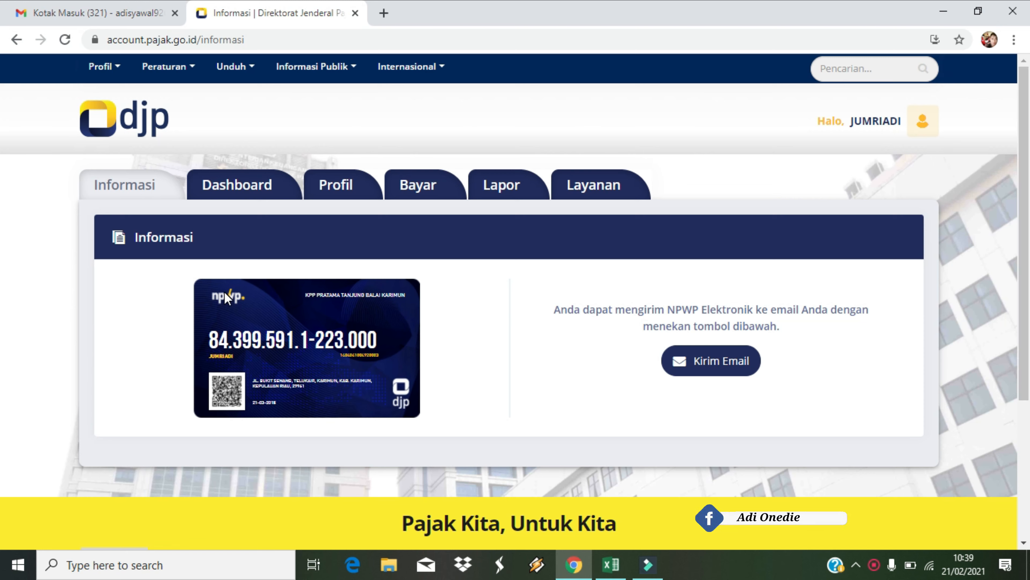
left_click(501, 193)
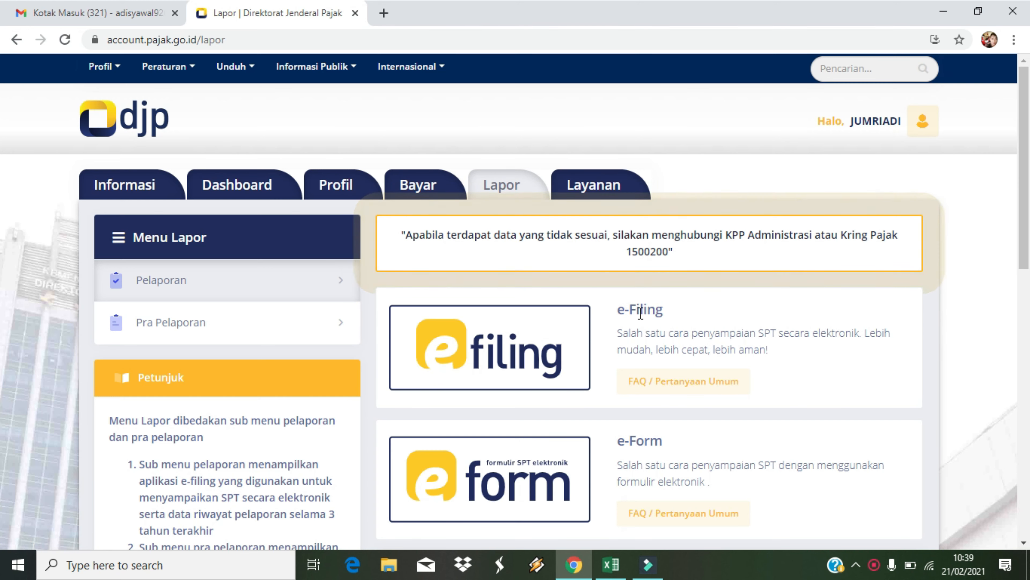
left_click(495, 198)
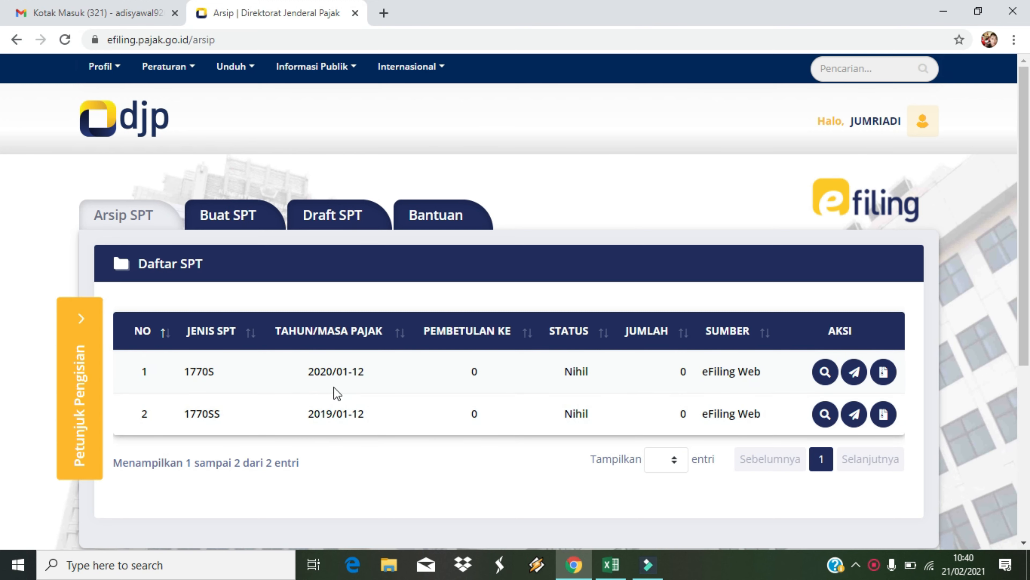
left_click(252, 218)
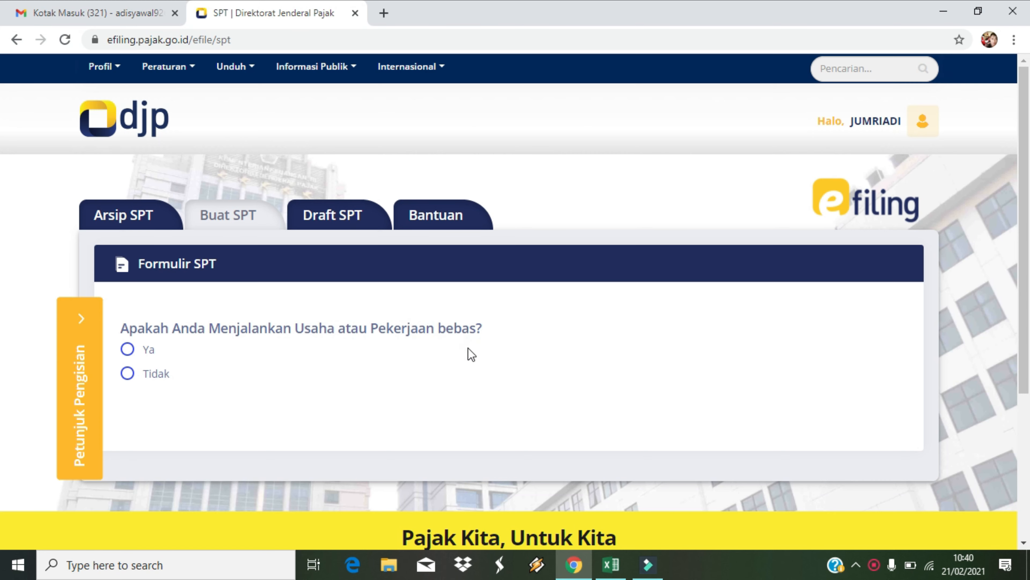
Step: Answer Tidak to running a business, to separate tax obligations (MT/PH), and to annual gross income below 60 Juta Rupiah
left_click(127, 379)
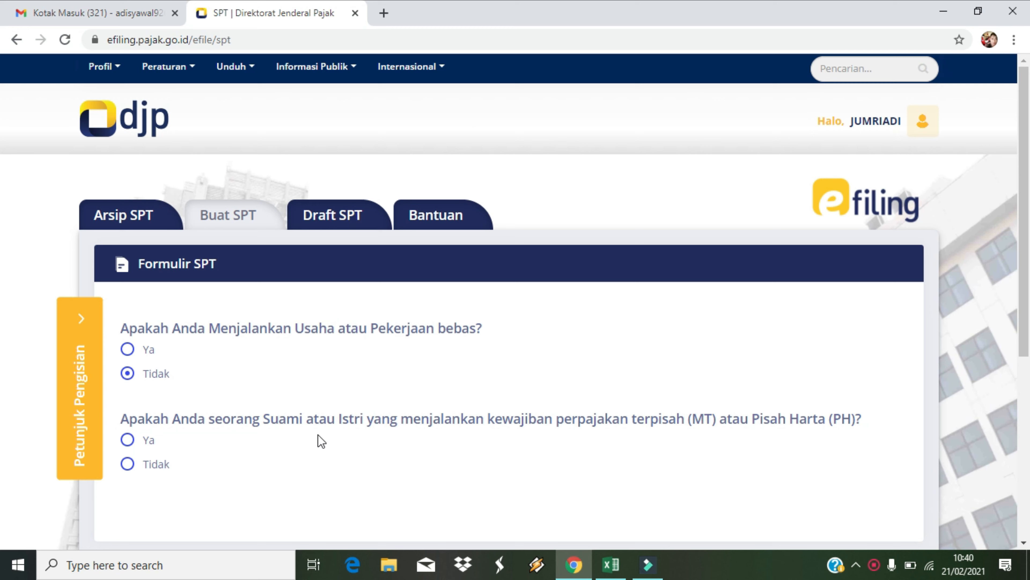
left_click(129, 465)
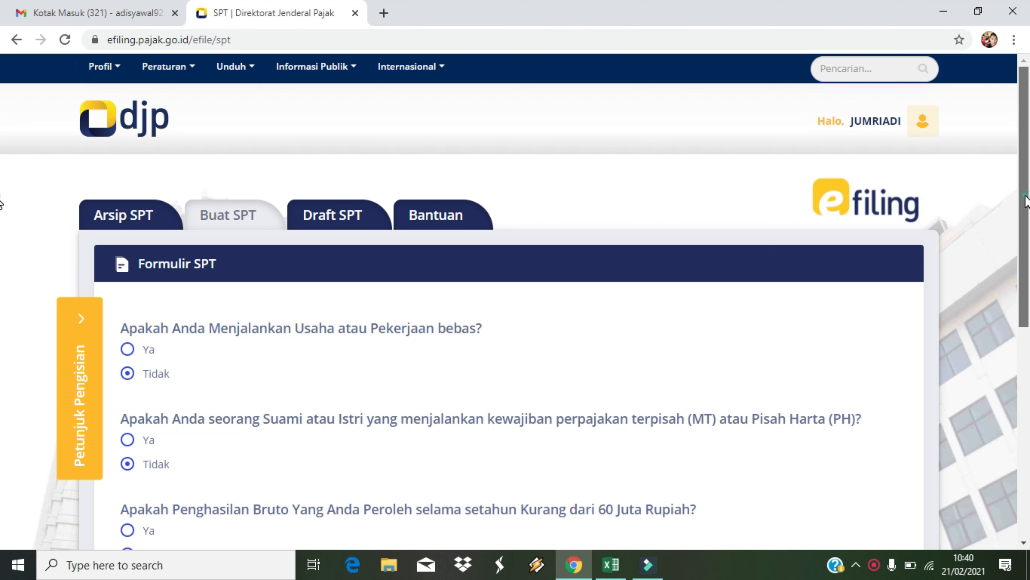
scroll(4, 260, "down", 3)
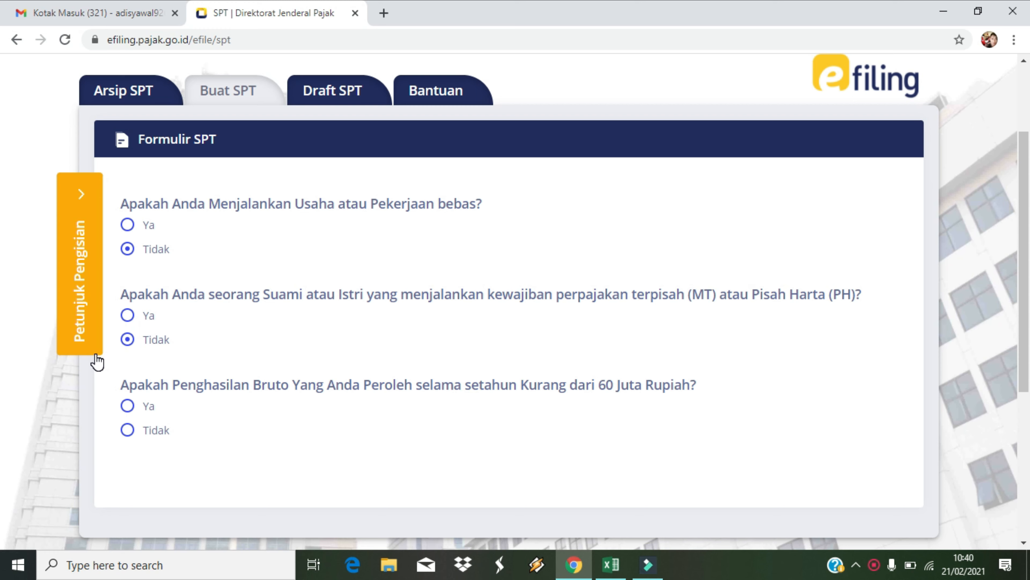
left_click(127, 406)
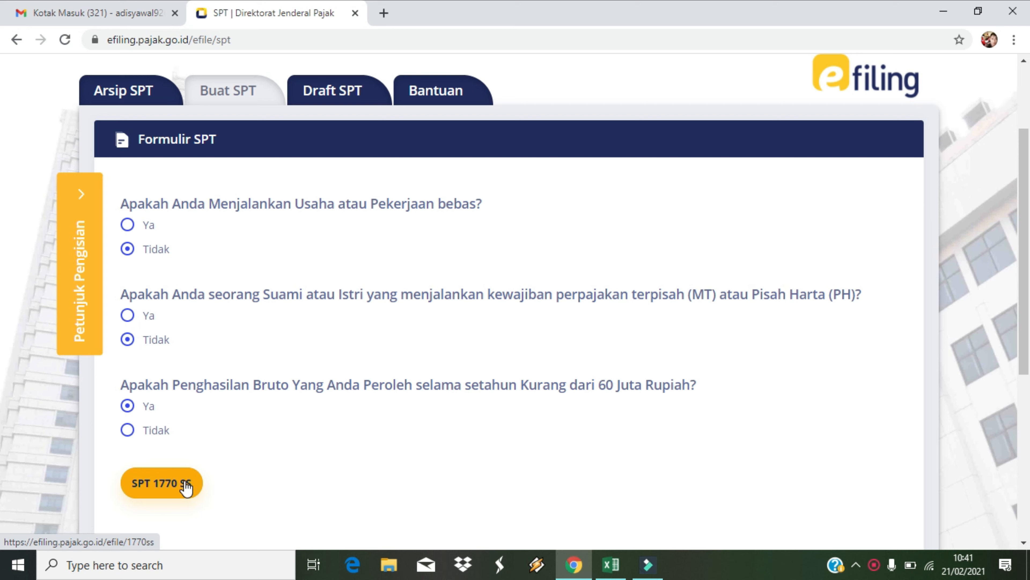
left_click(128, 432)
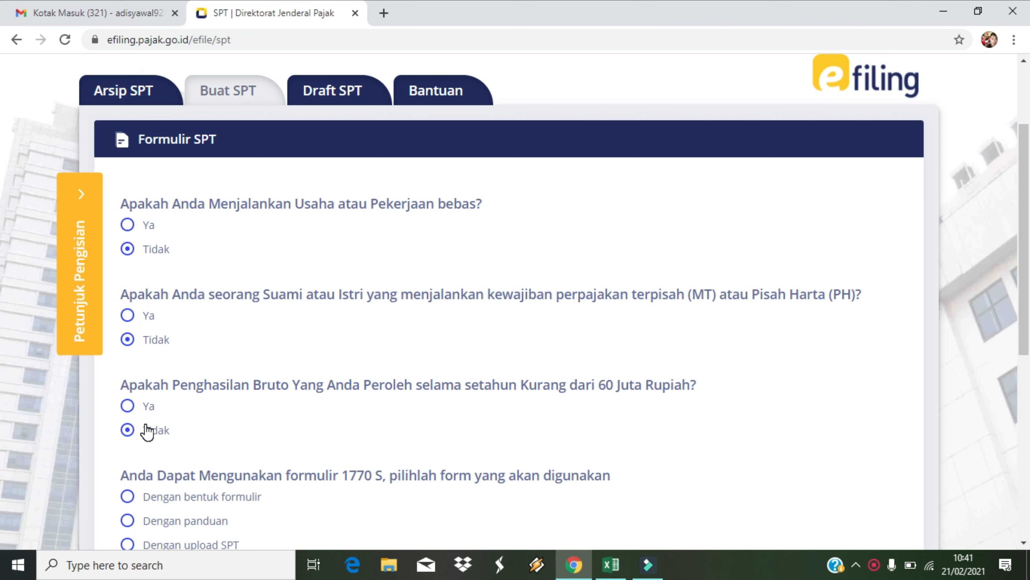
Step: Choose the 1770 S form with guidance (Dengan panduan) and open it
scroll(137, 357, "down", 3)
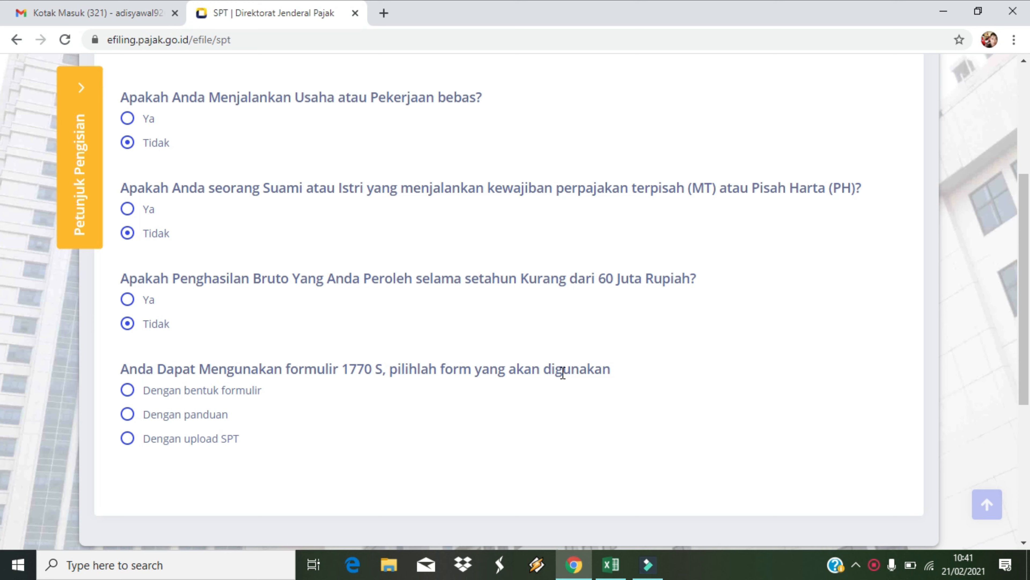
left_click(163, 415)
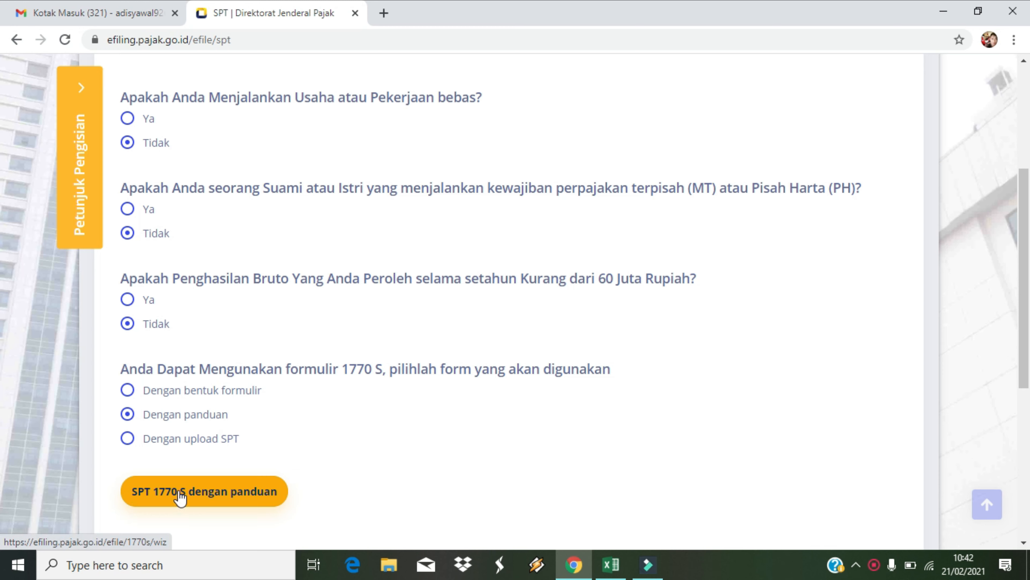
left_click(215, 498)
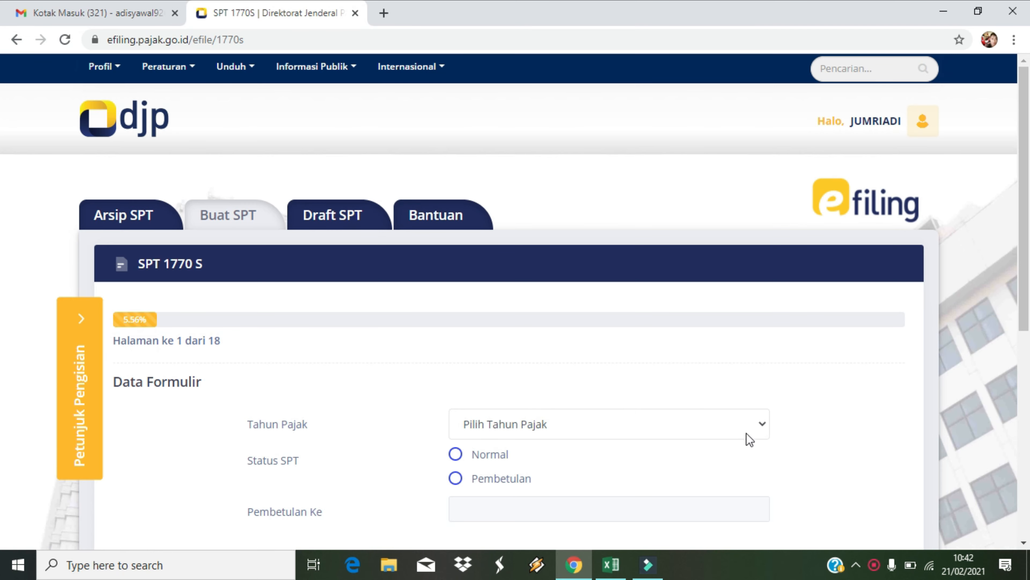
Step: Set Tahun Pajak to 2018 and Status SPT to Normal, and continue to page 2 of the form
scroll(4, 284, "down", 2)
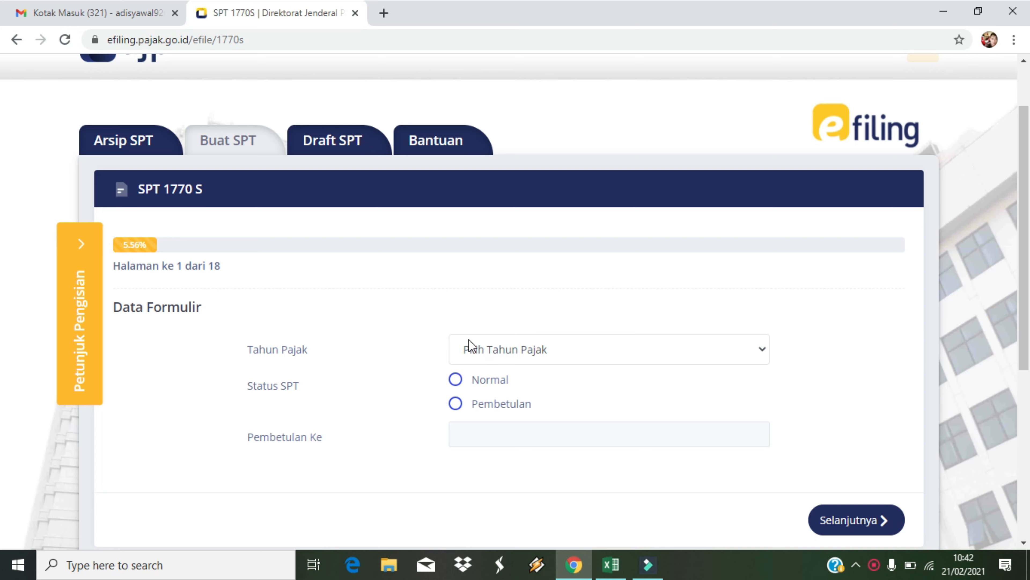
left_click(755, 350)
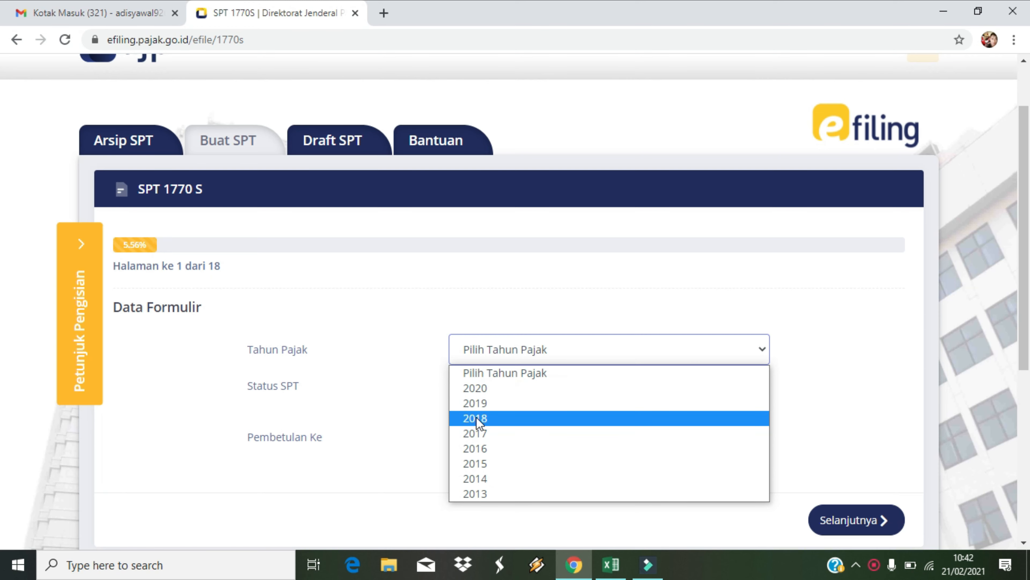
left_click(491, 419)
left_click(489, 383)
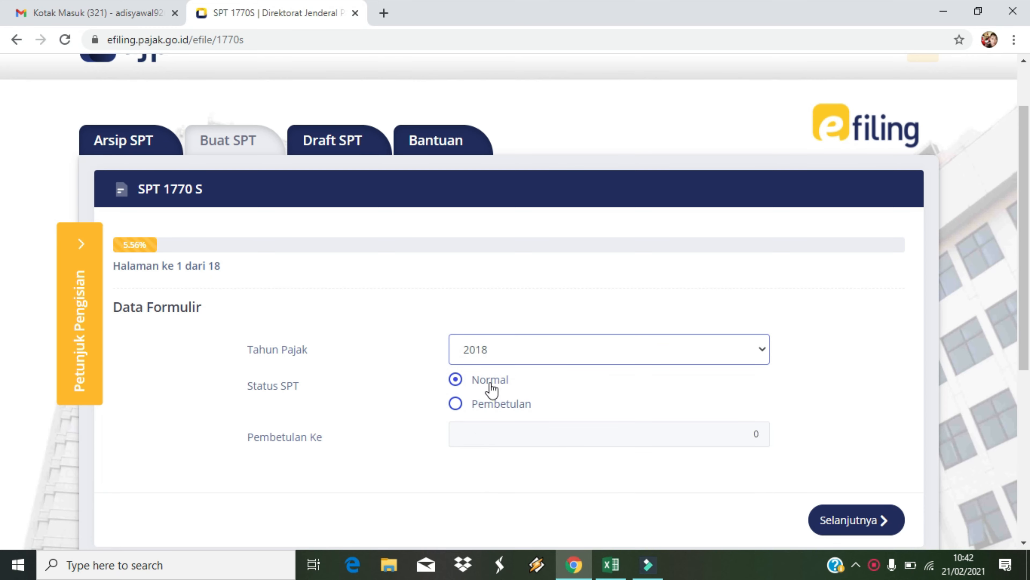
left_click(455, 381)
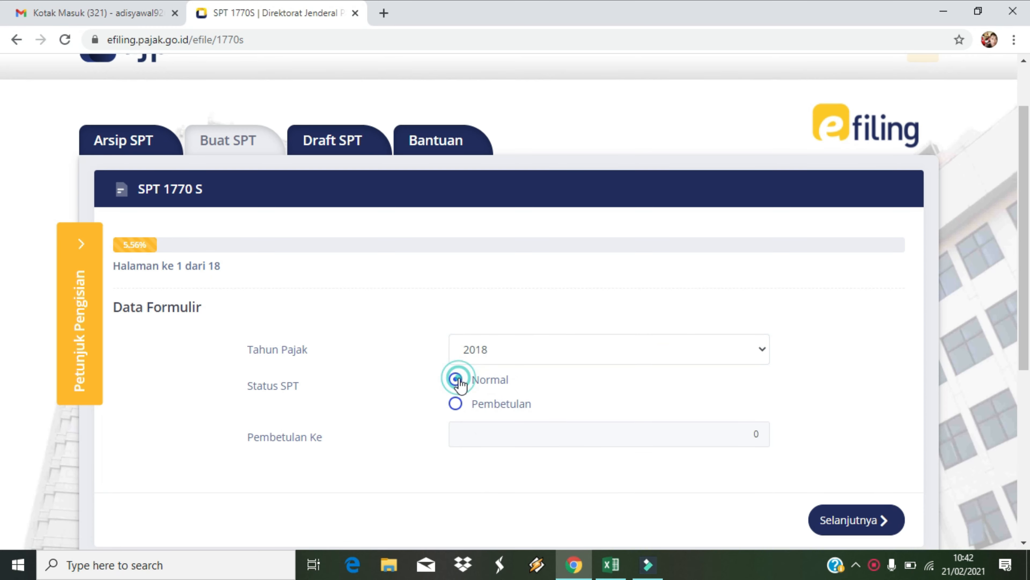
left_click(456, 403)
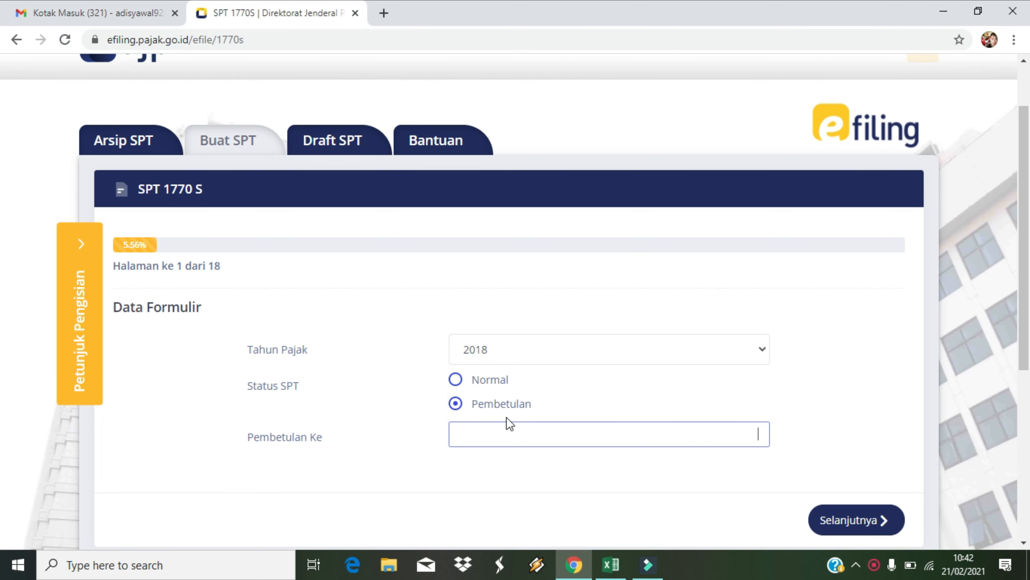
left_click(455, 379)
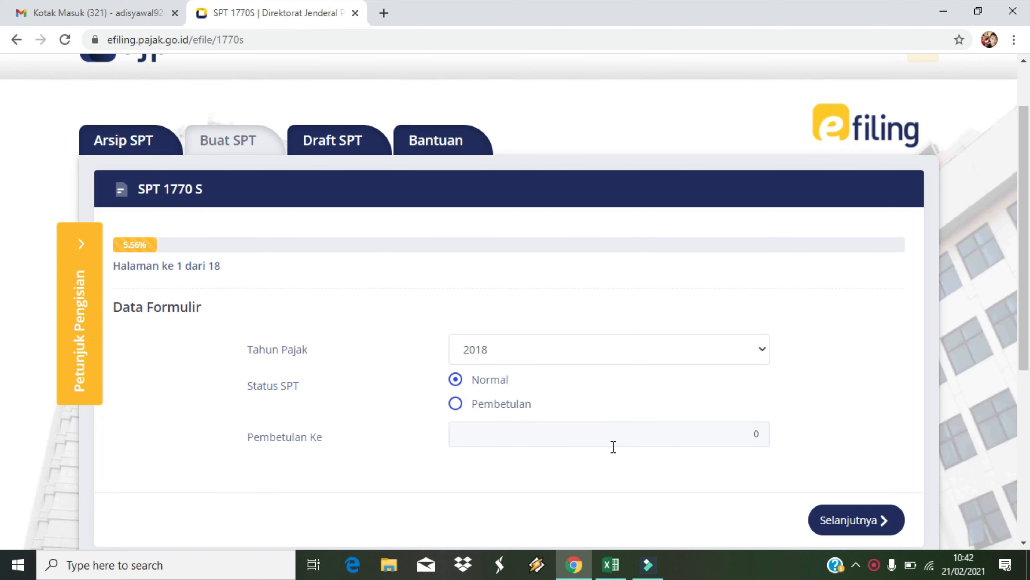
left_click(868, 524)
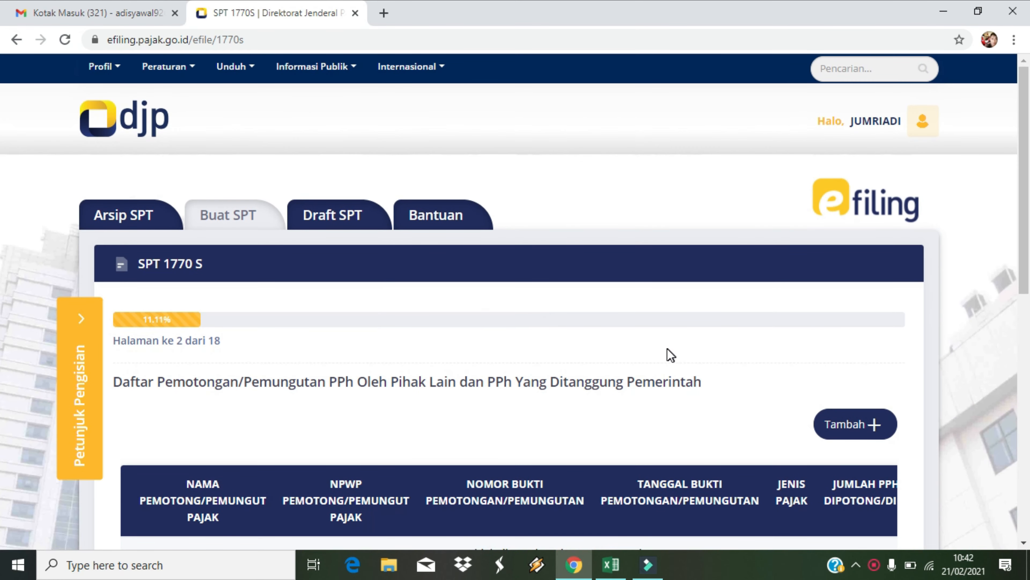
Step: Add a new Bukti Potong entry to the tax withholding list and open its Jenis Pajak choices
left_click_drag(1024, 271, 1021, 371)
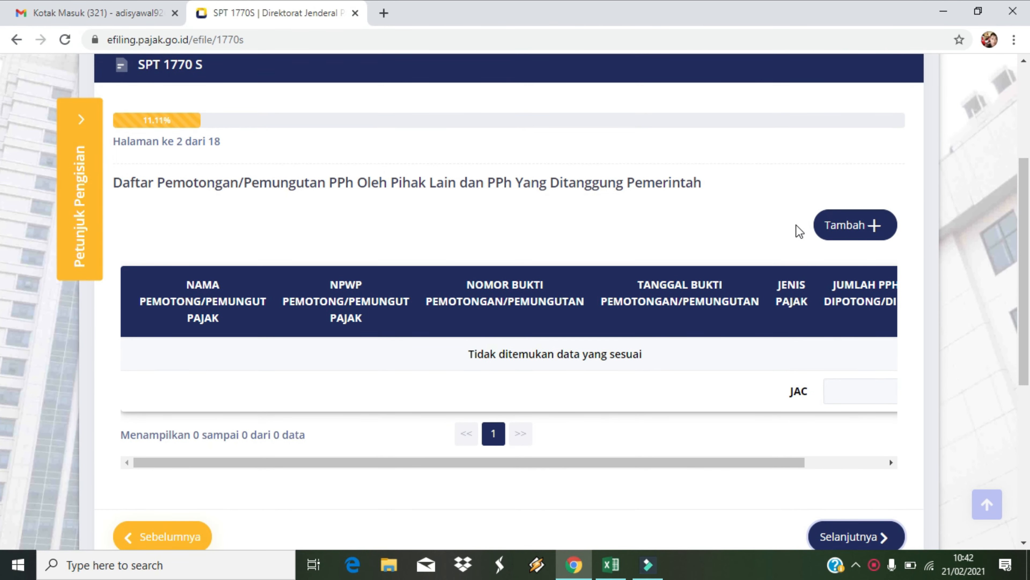
left_click(852, 225)
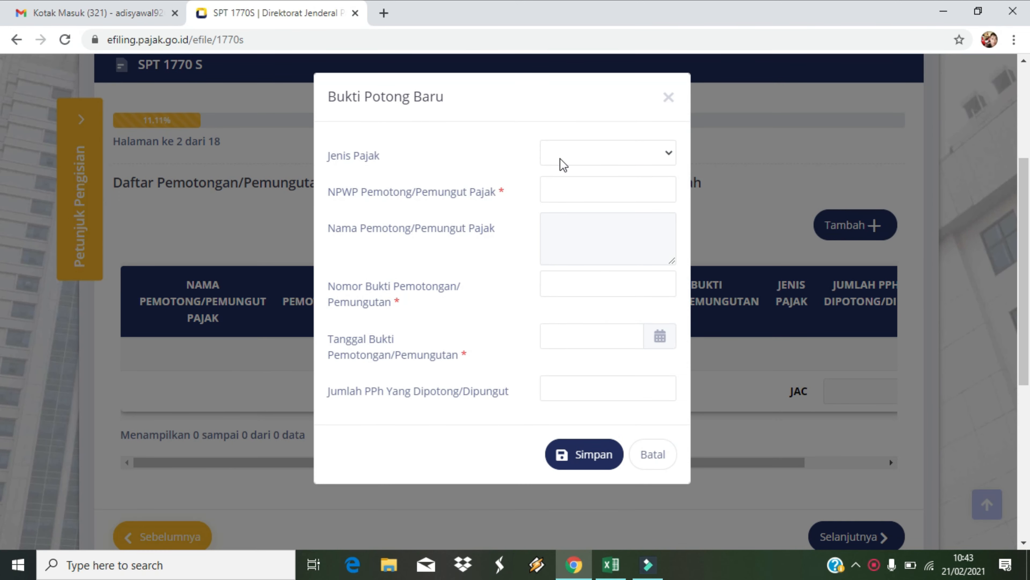
left_click(563, 160)
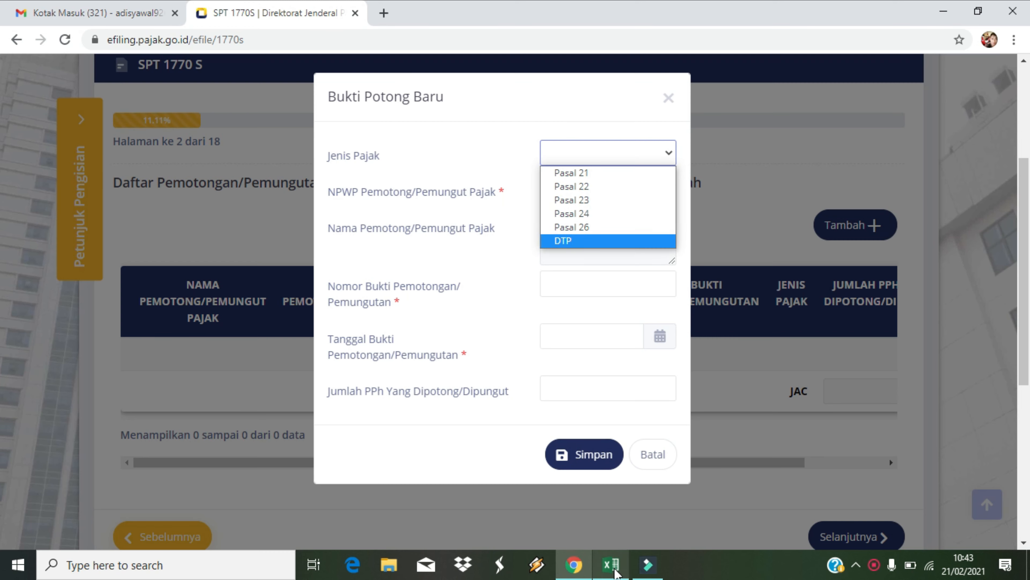
Step: Switch to Excel and check the 1721-A2 form title for the applicable tax article
left_click(613, 570)
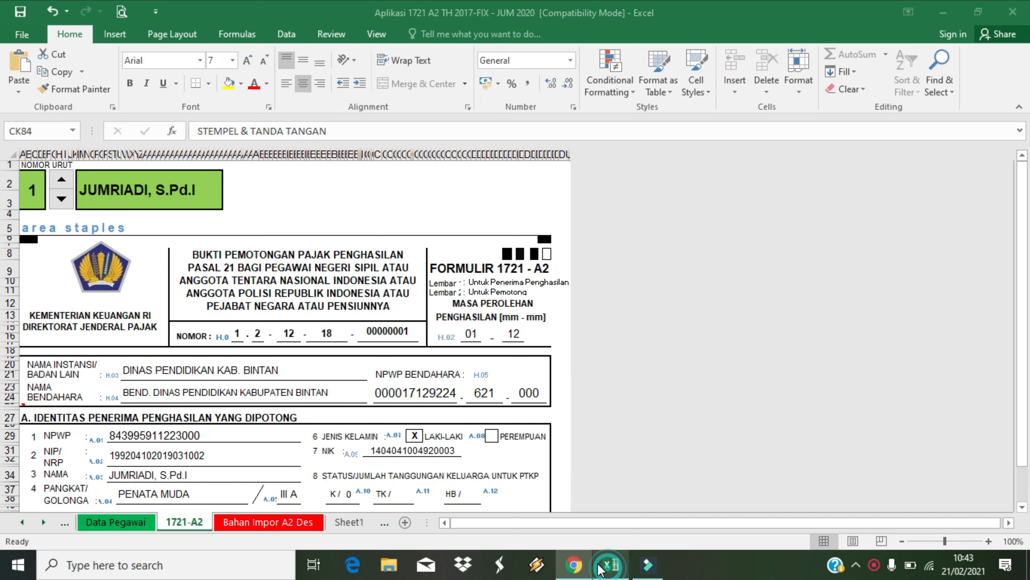
left_click(210, 262)
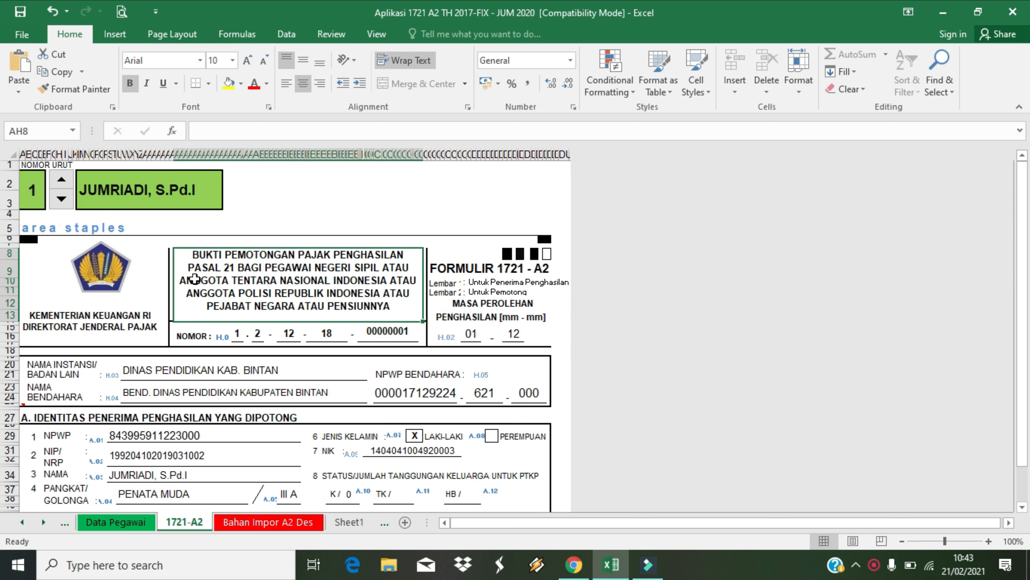
mouse_move(641, 574)
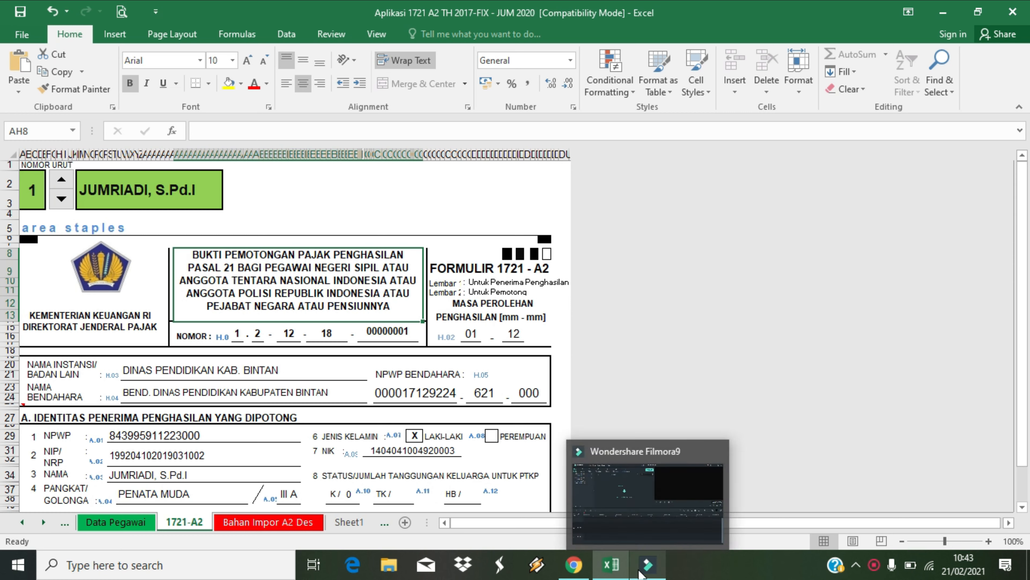
Step: Return to the Bukti Potong Baru form in Chrome and set Jenis Pajak to Pasal 21
left_click(574, 565)
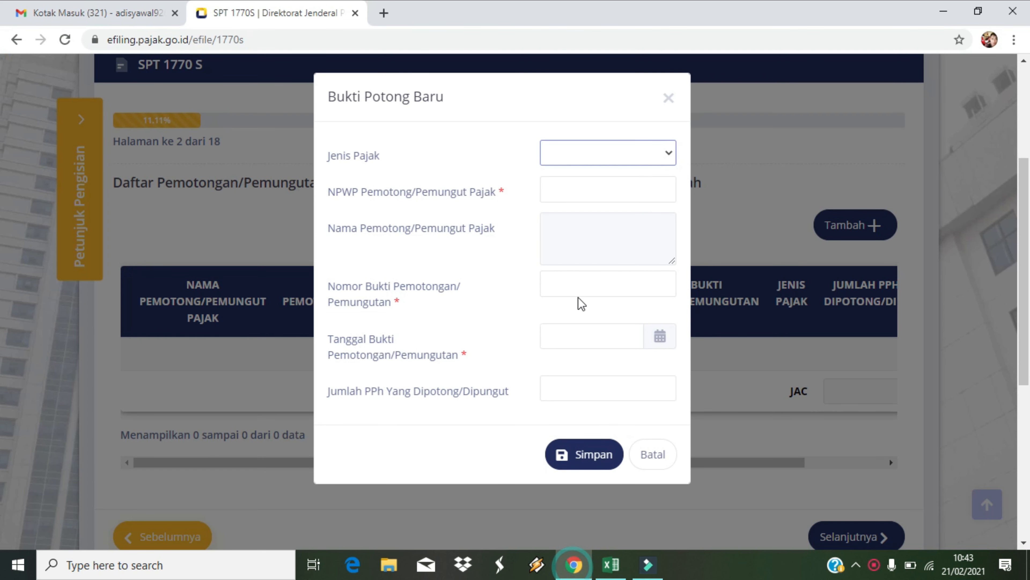
left_click(649, 155)
left_click(619, 171)
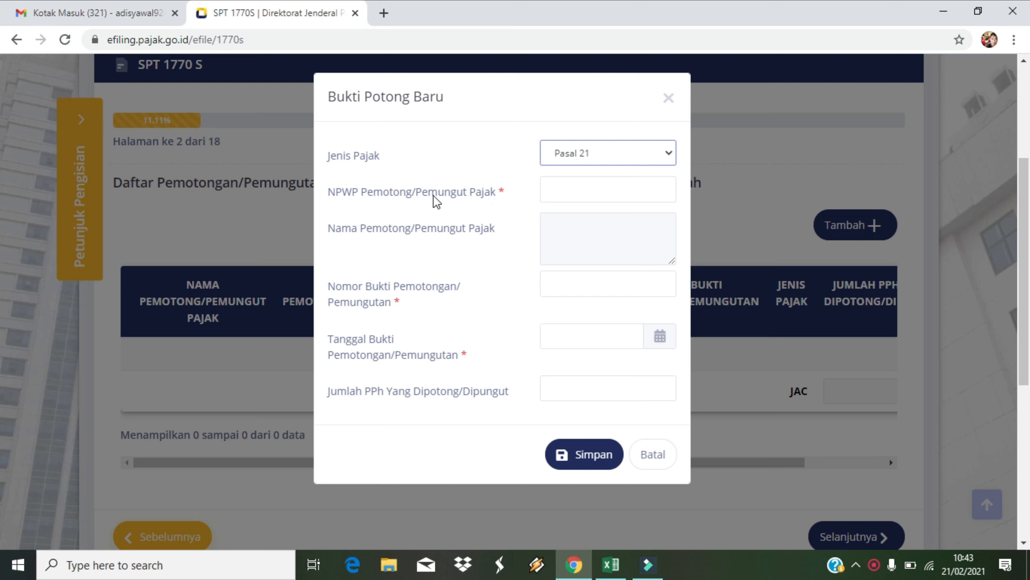
left_click(556, 192)
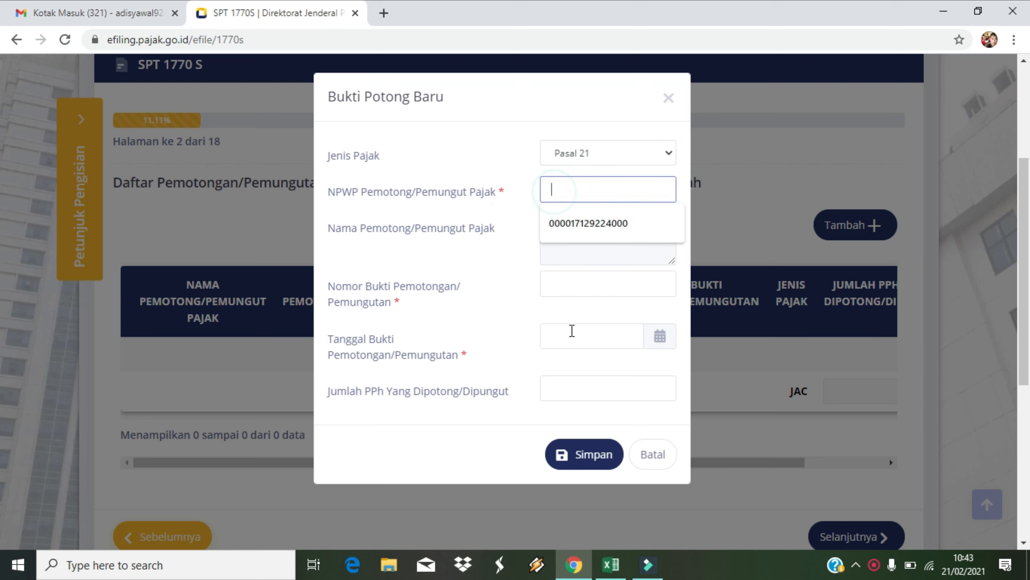
Step: Switch to Excel and copy the NPWP Bendahara (Instansi) value from cell D4 of the Data Pegawai sheet
left_click(609, 571)
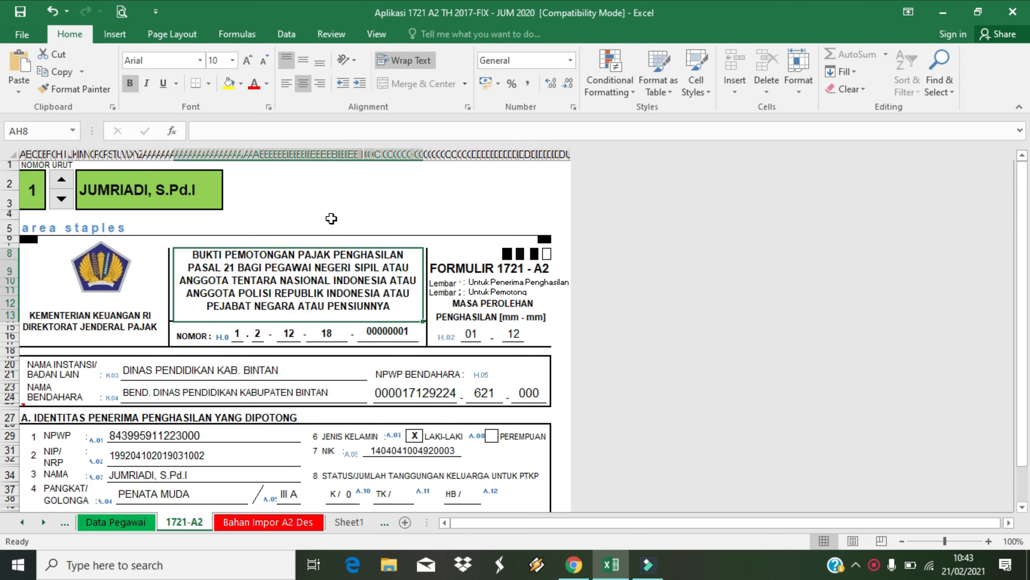
left_click(389, 394)
left_click(392, 395)
left_click(126, 521)
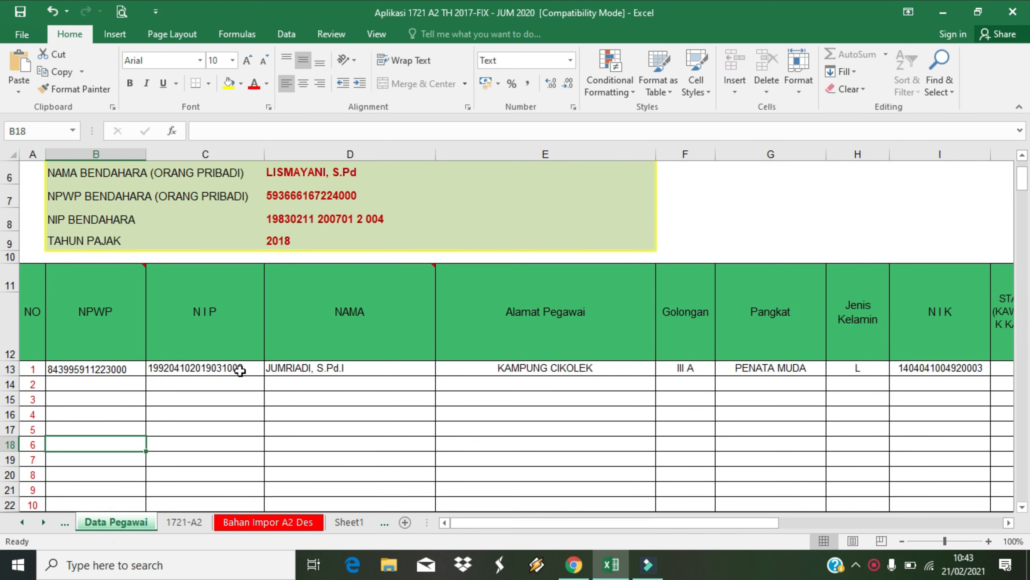
left_click(394, 198)
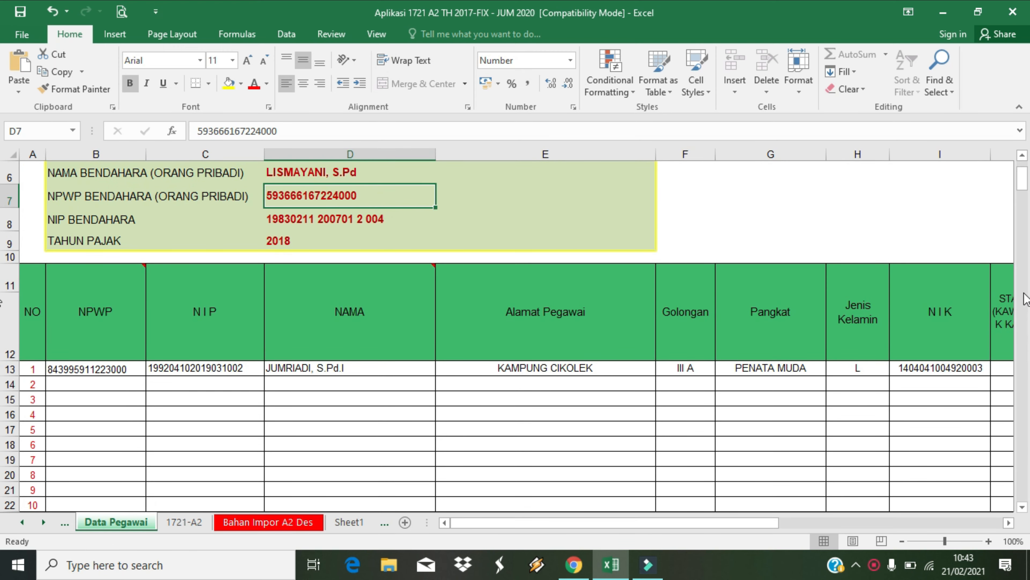
scroll(1016, 174, "up", 2)
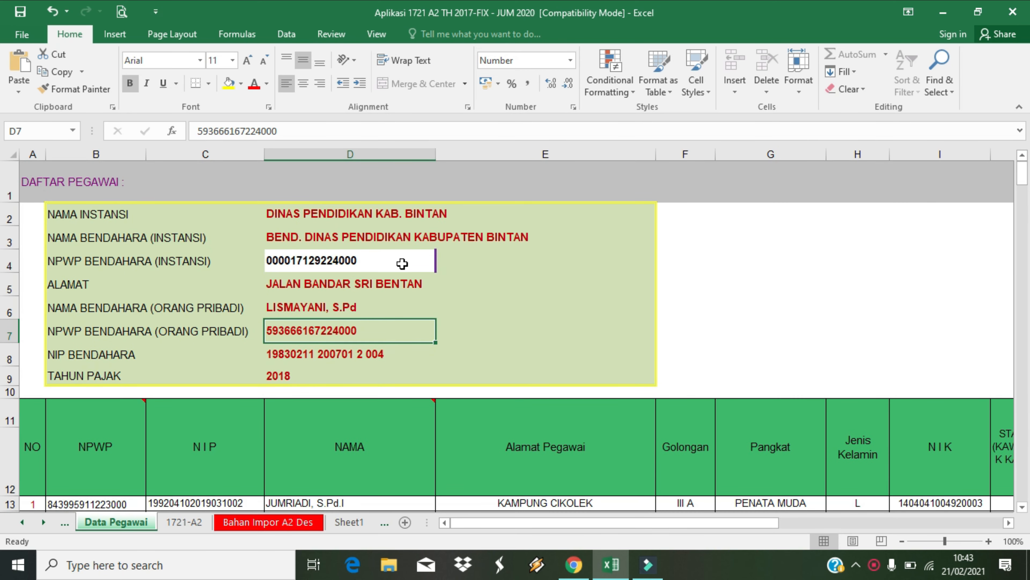
left_click(346, 258)
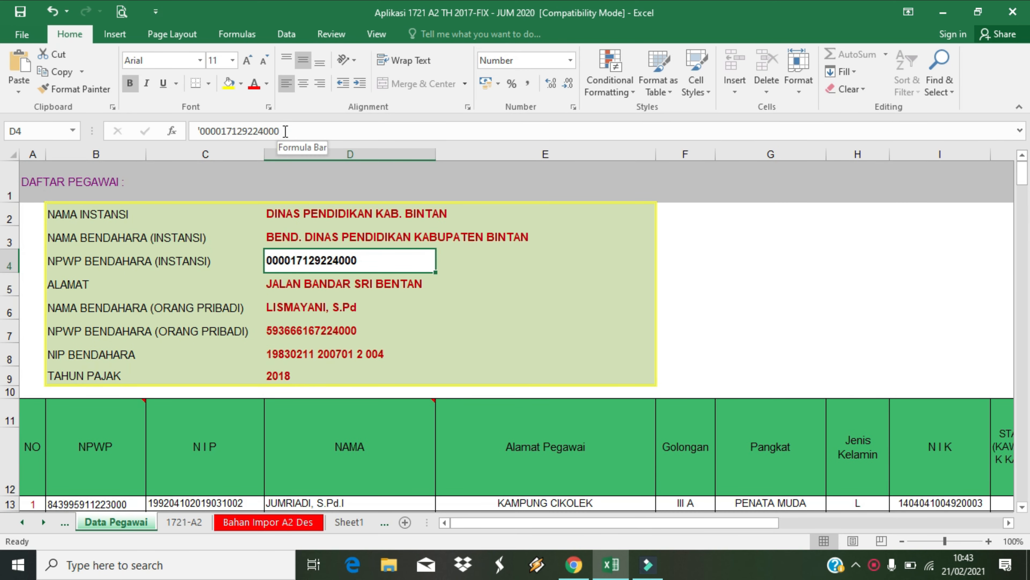
left_click_drag(283, 130, 206, 134)
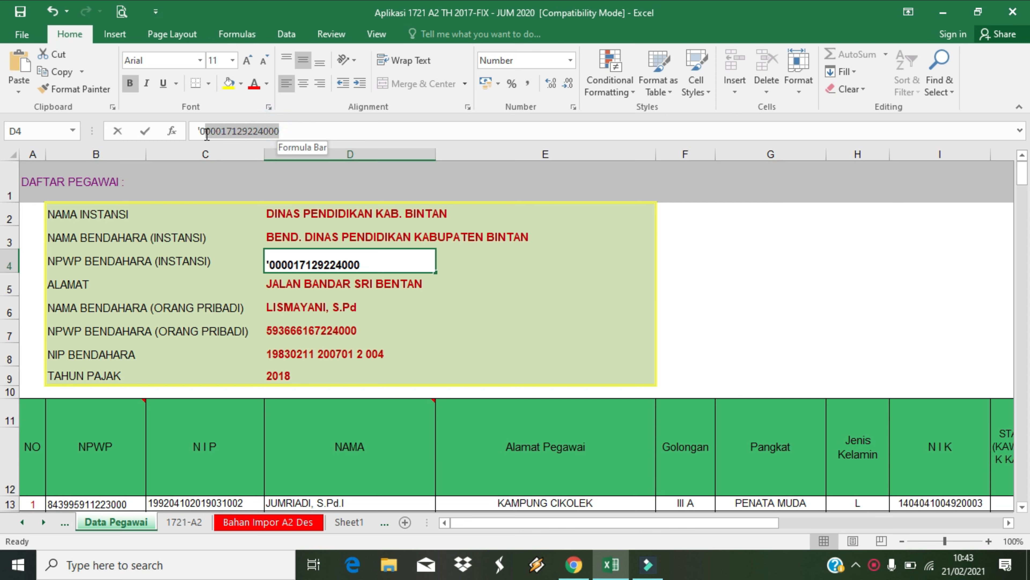
right_click(205, 132)
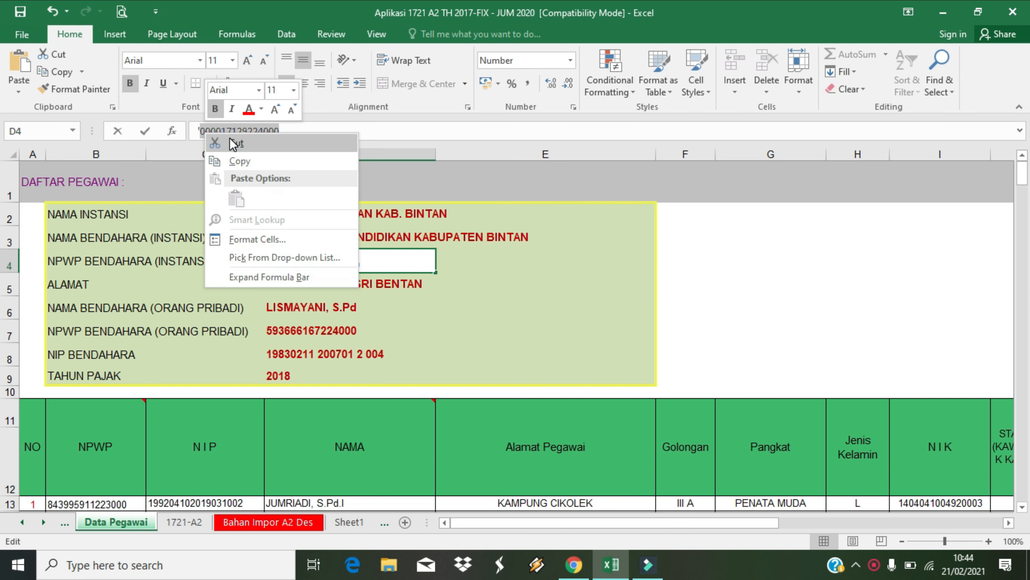
left_click(241, 162)
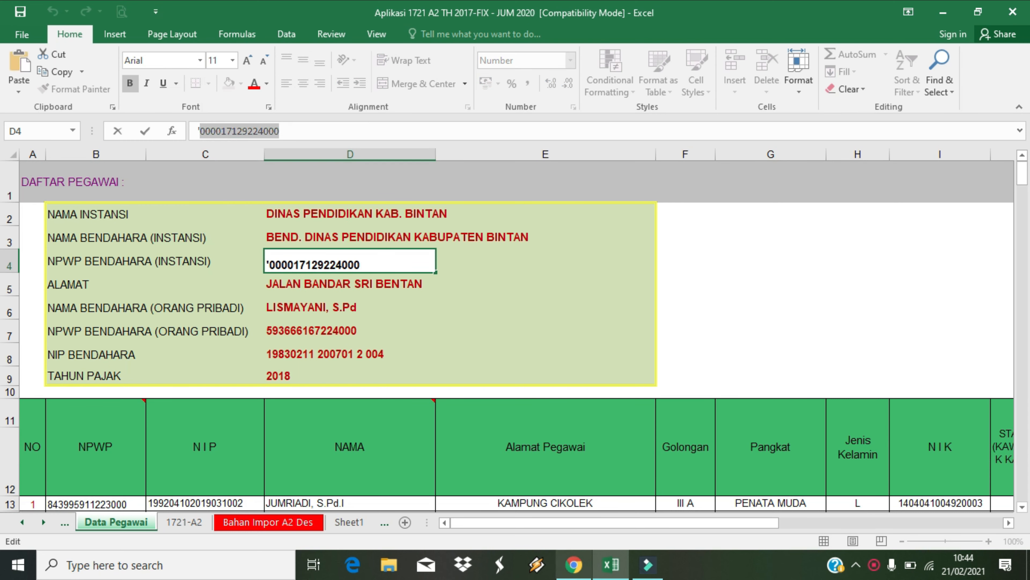
Step: Switch back to Chrome and try to fill in the NPWP Pemotong/Pemungut Pajak, dismissing the error messages
left_click(572, 566)
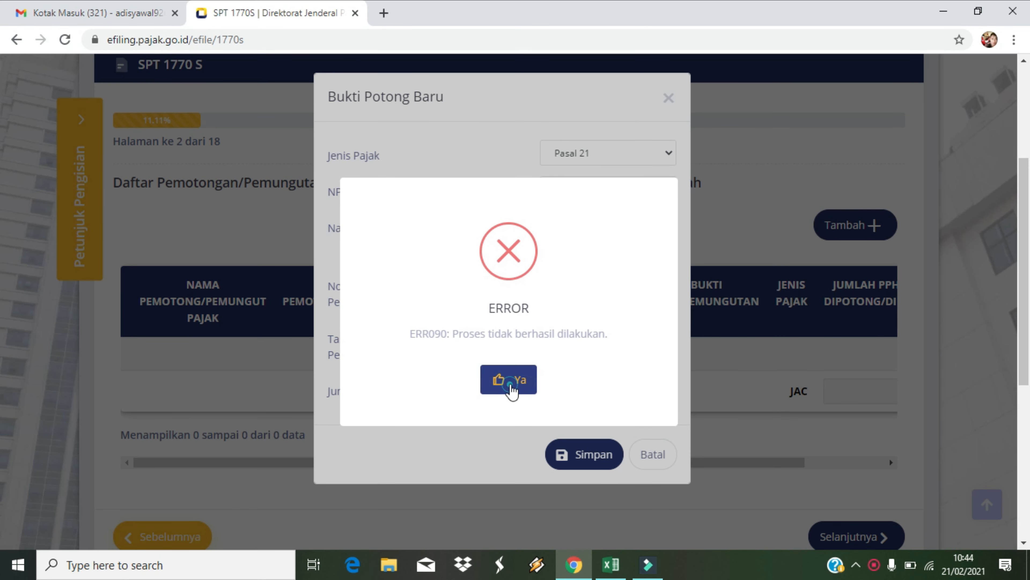
left_click(510, 386)
left_click(580, 190)
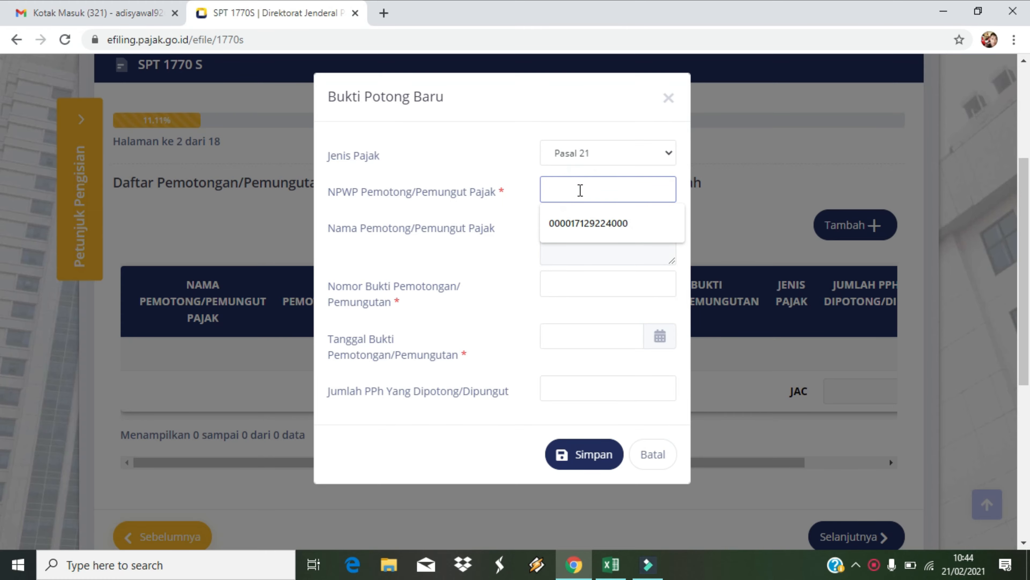
left_click(588, 223)
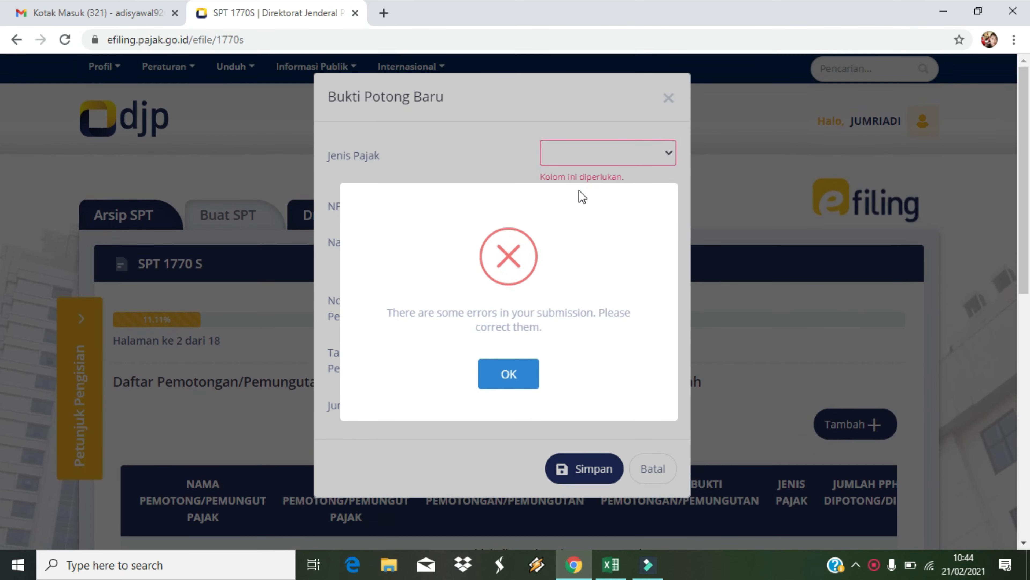
left_click(522, 384)
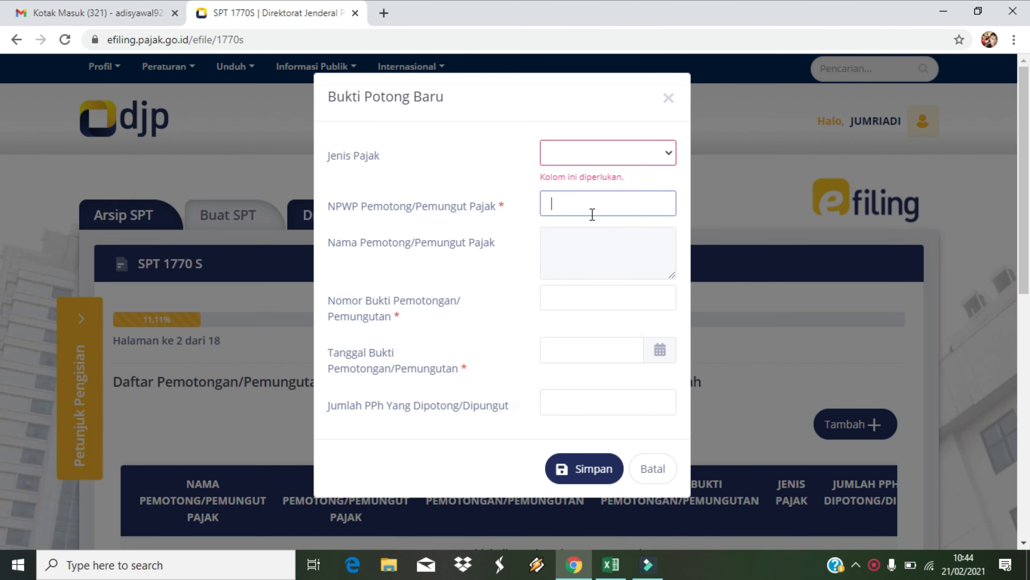
Step: Fill in the institution treasurer's NPWP with Jenis Pajak set to Pasal 21, and review the full Nama Pemotong/Pemungut Pajak
left_click(592, 208)
left_click(589, 236)
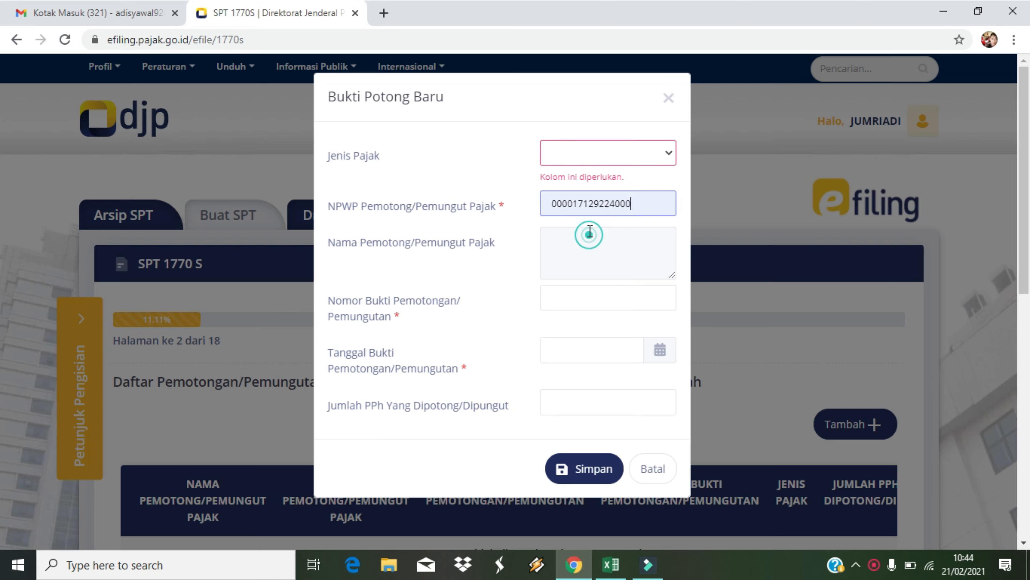
left_click(588, 152)
left_click(584, 174)
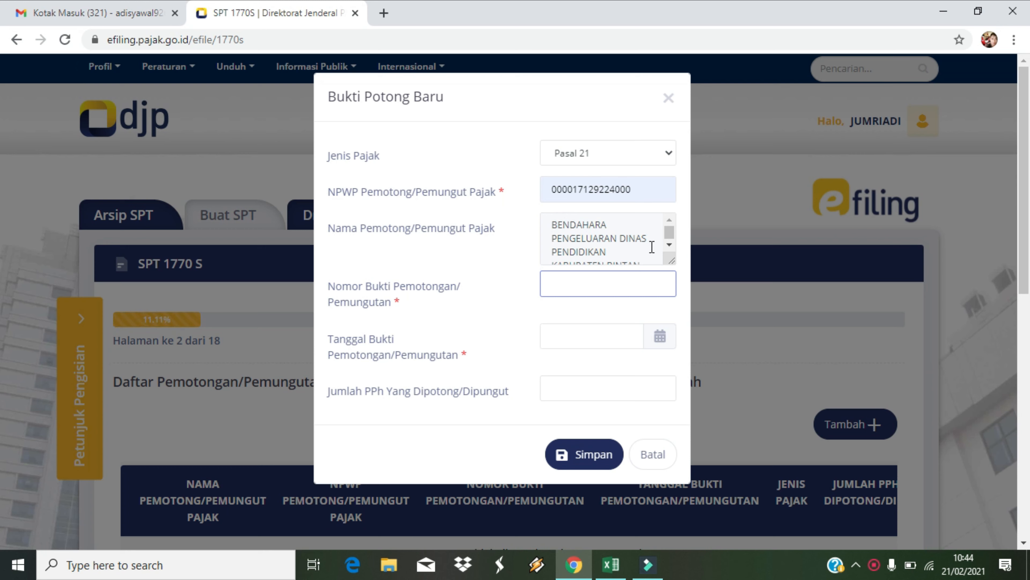
left_click(670, 235)
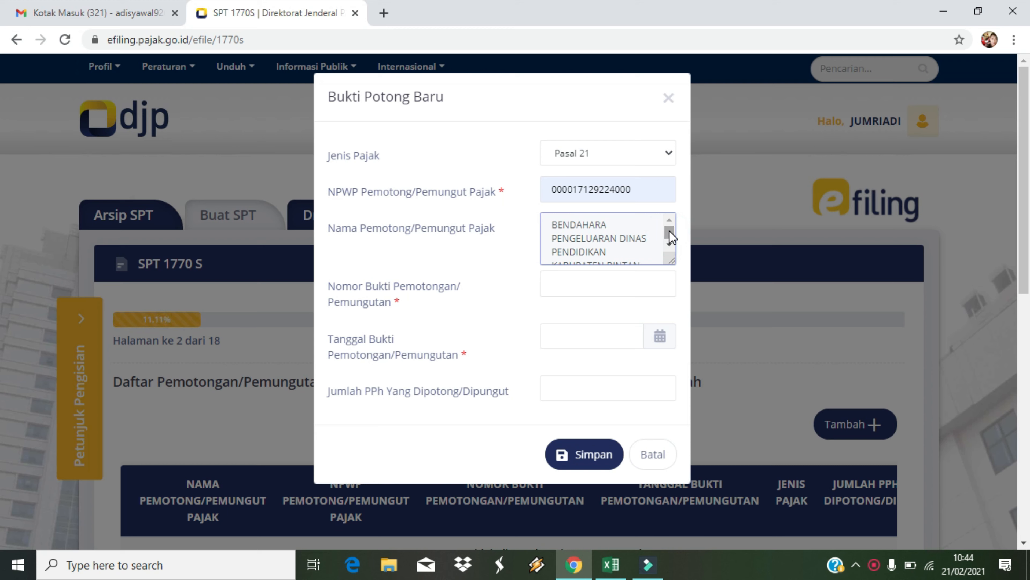
left_click(670, 244)
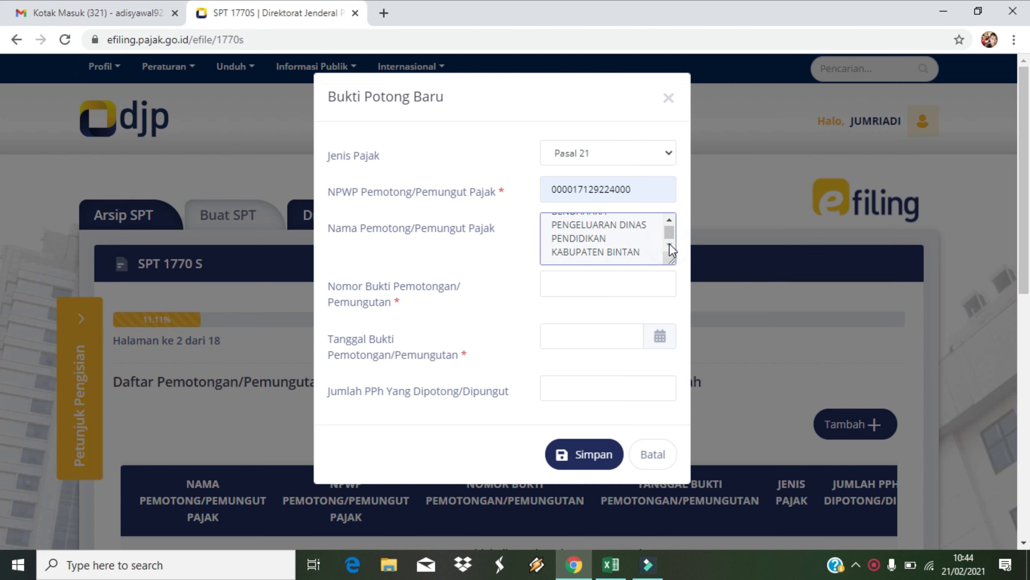
left_click(669, 244)
Step: Switch to Excel and check the withholding slip number (NOMOR) on the 1721-A2 sheet for the Nomor Bukti field
left_click(574, 290)
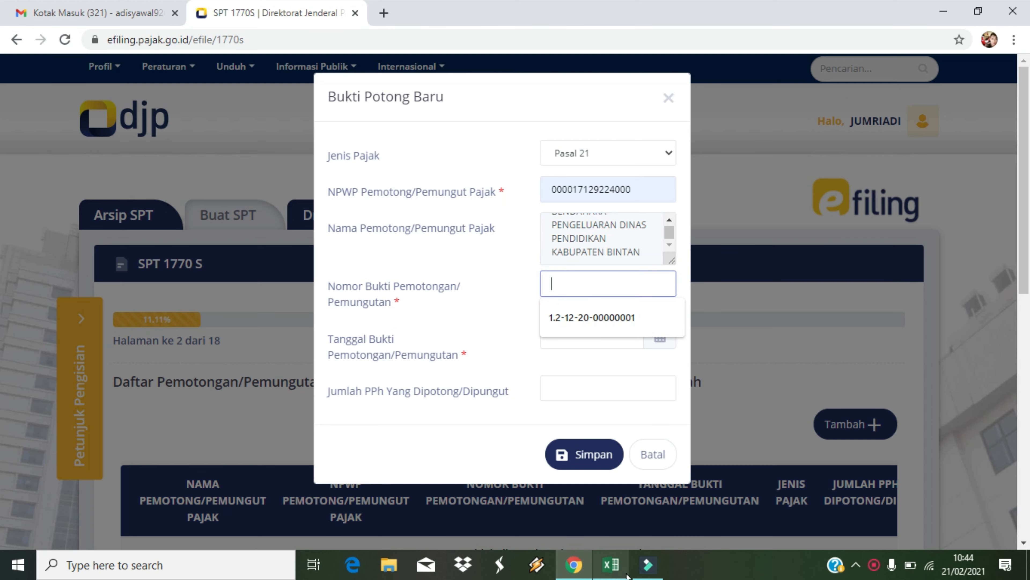
left_click(615, 570)
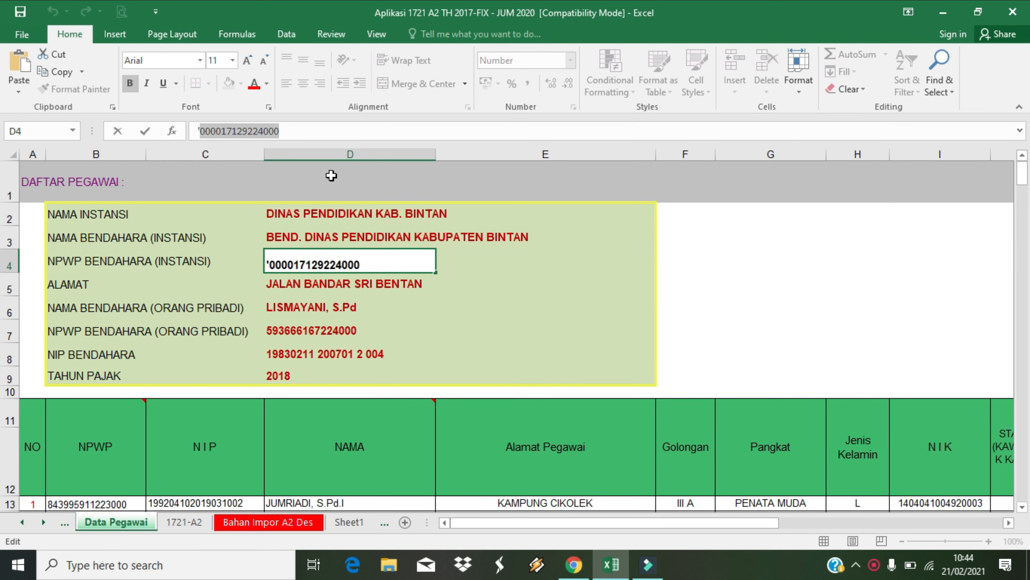
left_click(194, 526)
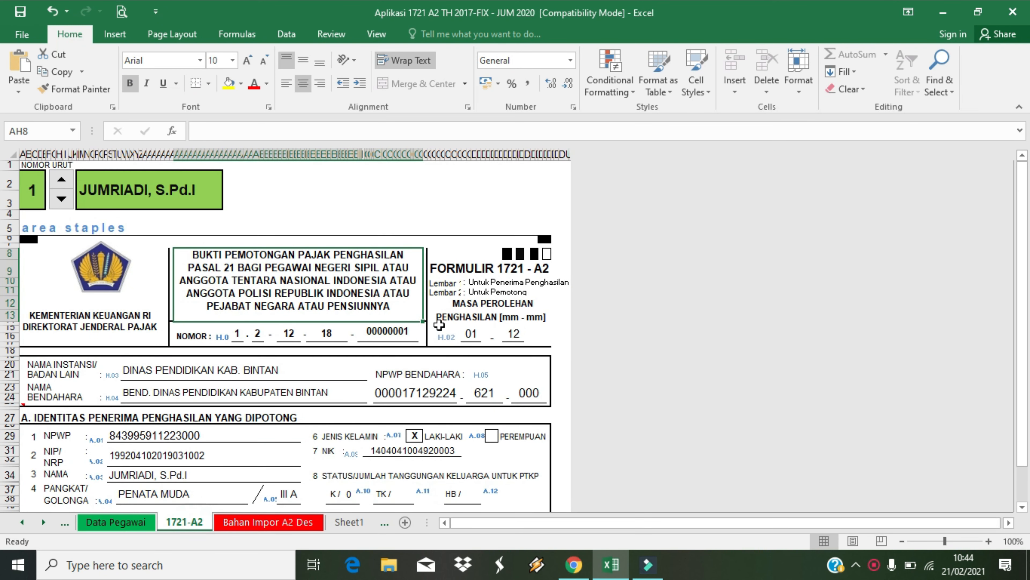
left_click(250, 334)
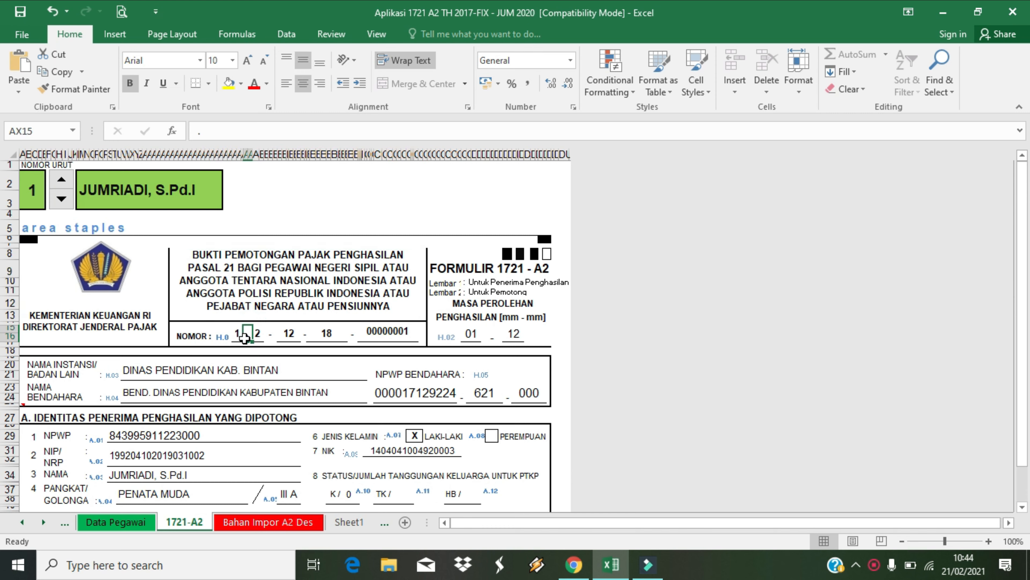
left_click(235, 334)
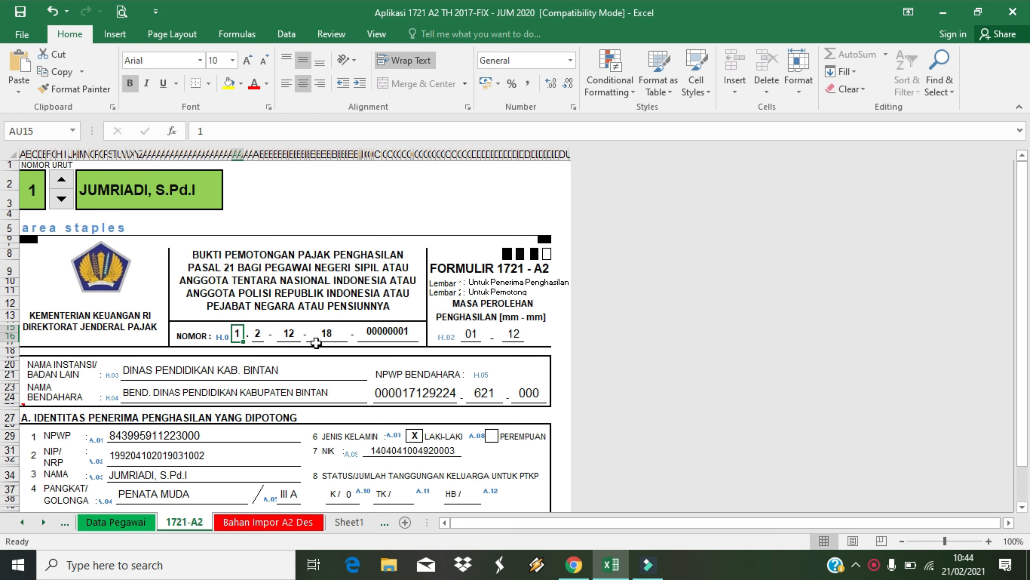
left_click(574, 566)
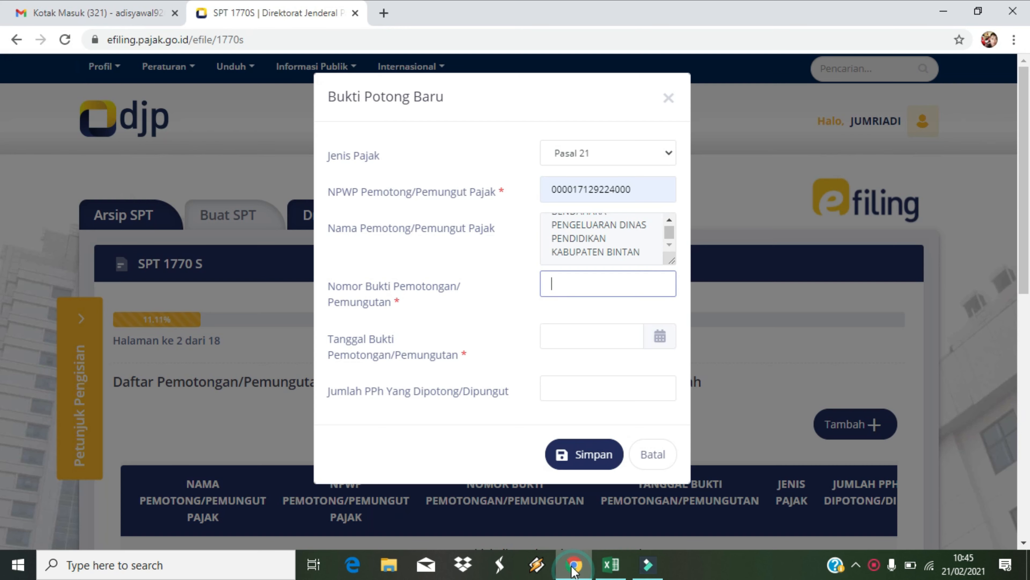
left_click(587, 280)
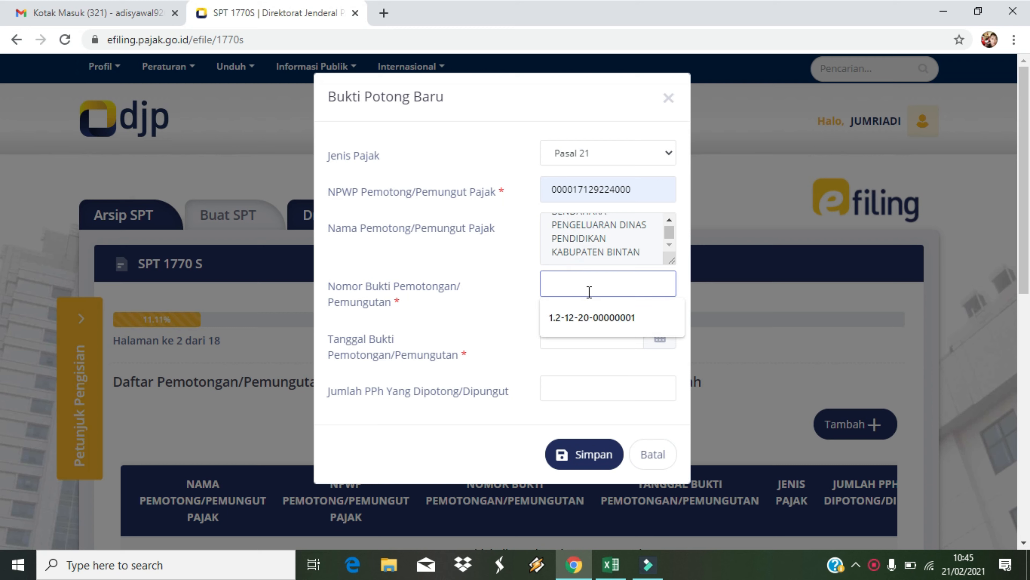
left_click(572, 321)
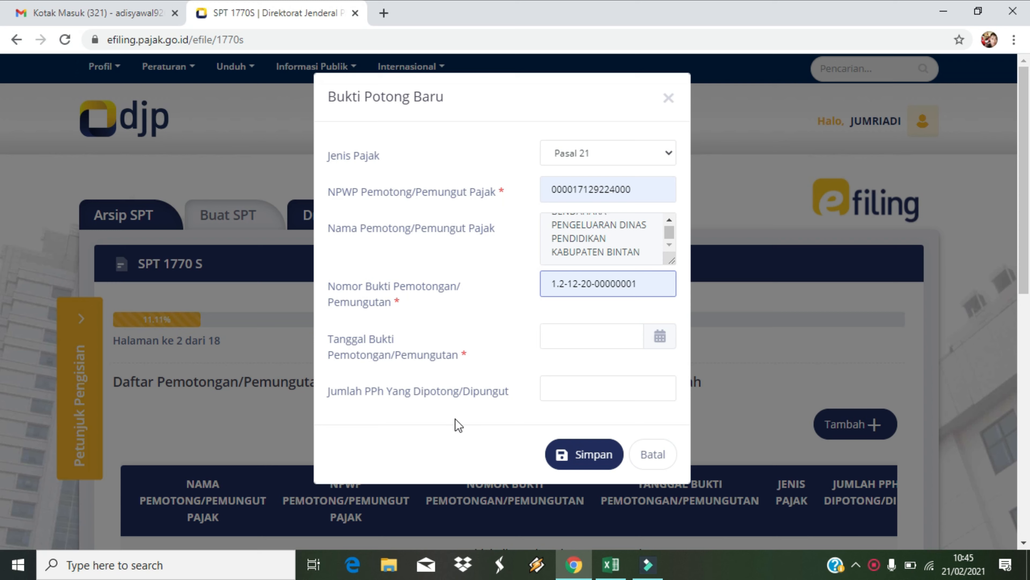
Step: Look up the treasurer's signature date at the end of the 1721-A2 form in Excel for the Tanggal Bukti field
left_click(611, 565)
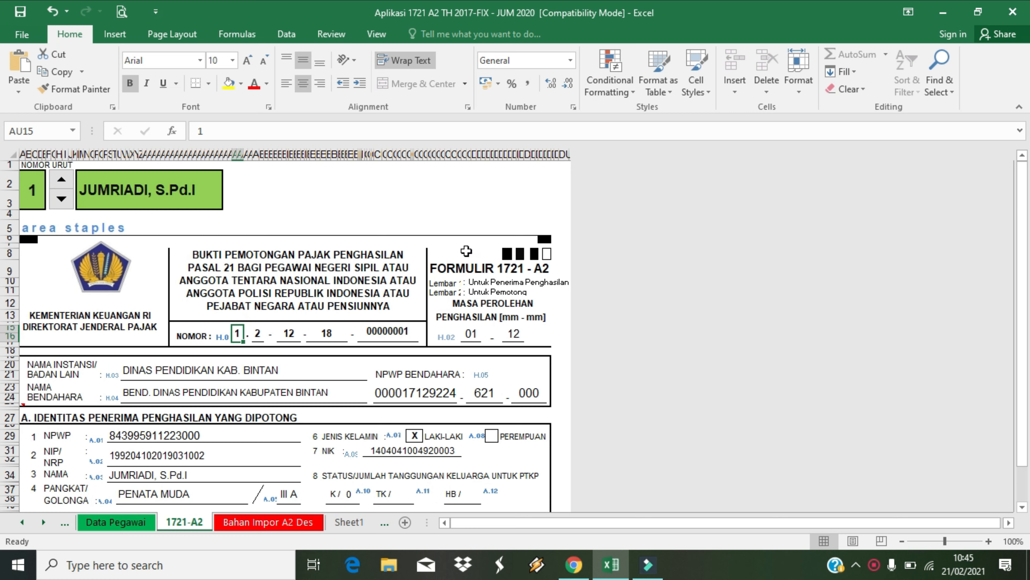
left_click(574, 564)
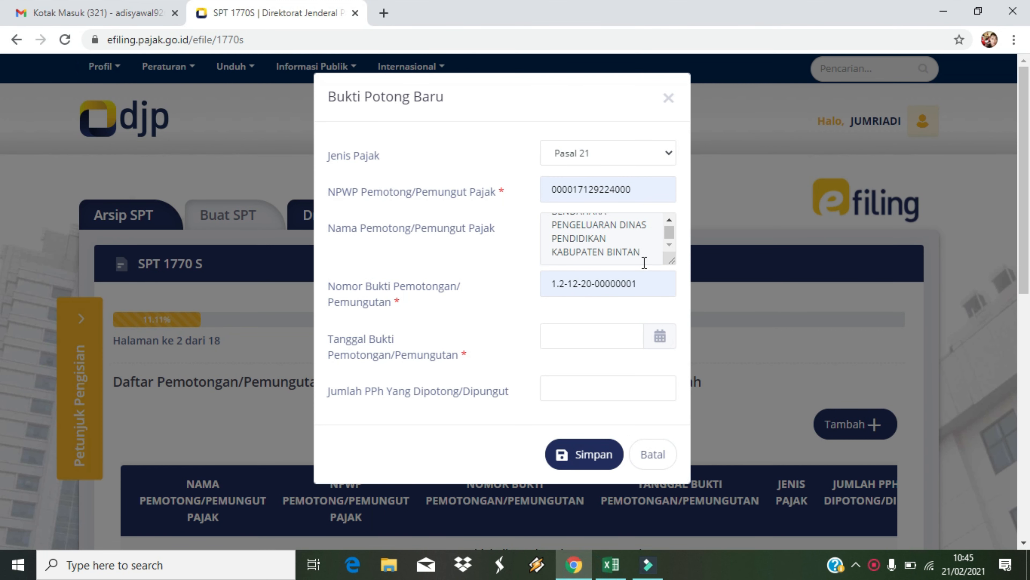
left_click(575, 335)
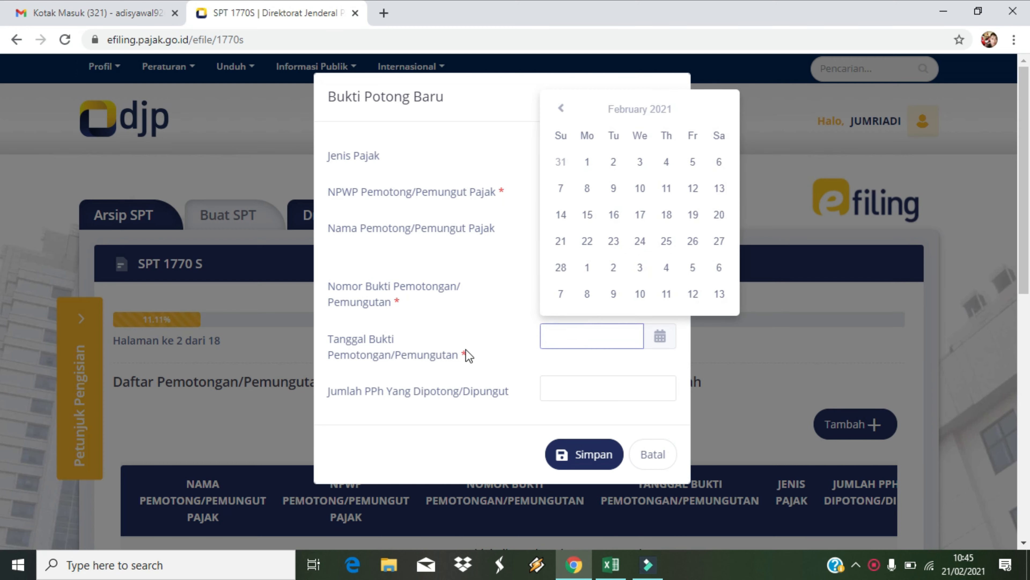
left_click(610, 570)
left_click_drag(1022, 220, 1019, 290)
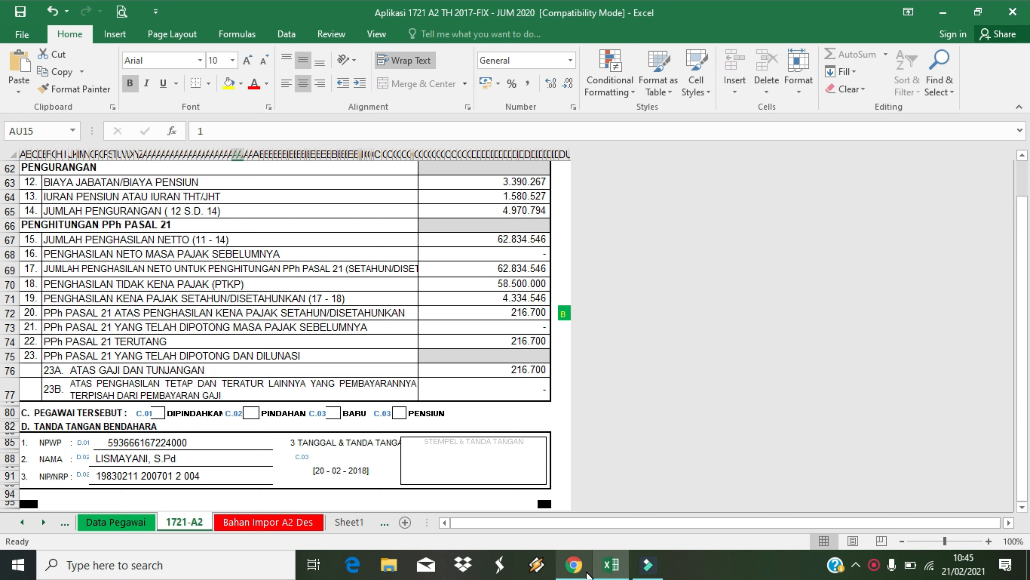
Step: Return to Chrome and set Tanggal Bukti Pemotongan/Pemungutan to 20-02-2018
left_click(574, 564)
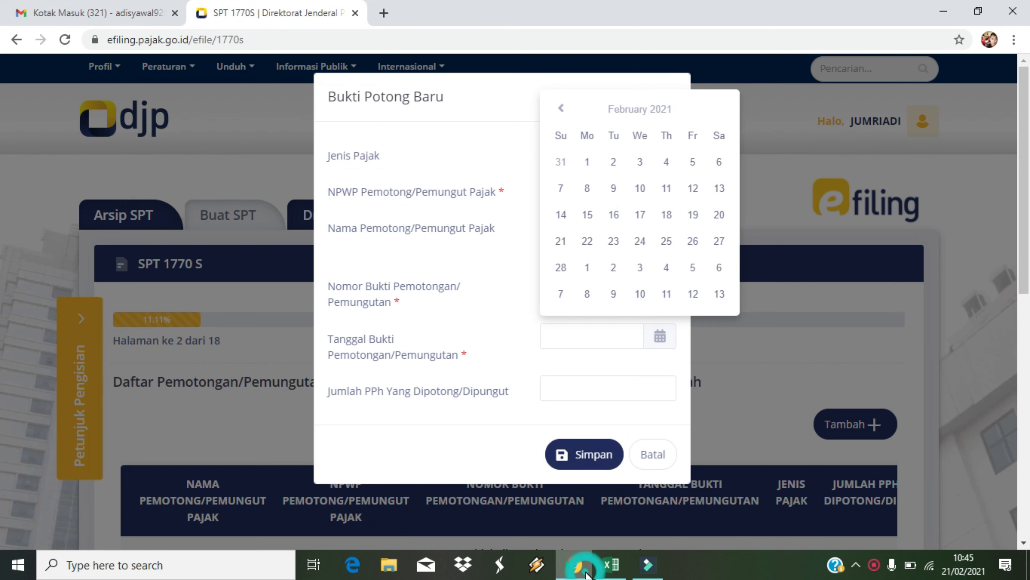
left_click(560, 108)
left_click(560, 108)
left_click(561, 108)
left_click(560, 108)
left_click(560, 108)
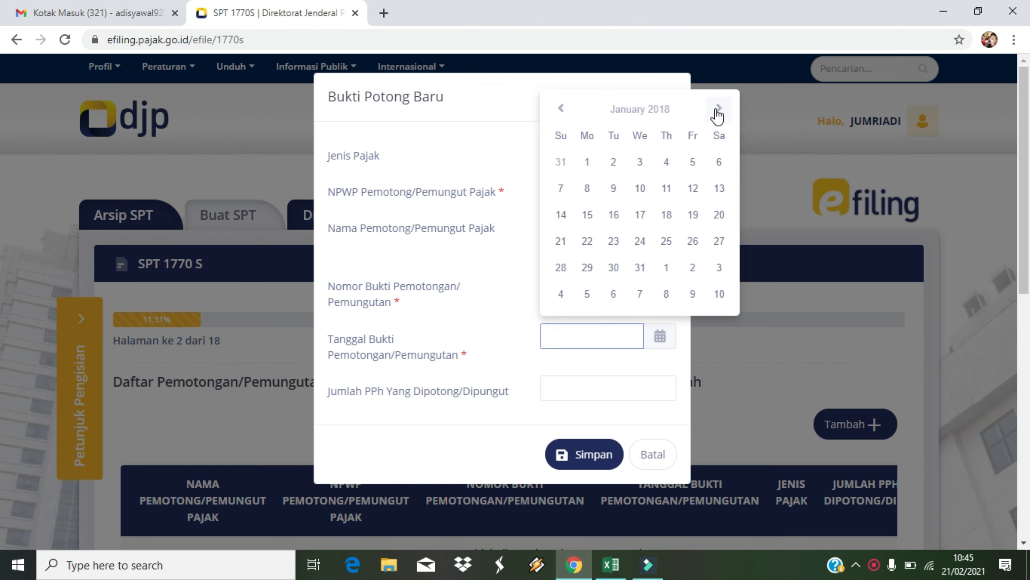
left_click(718, 109)
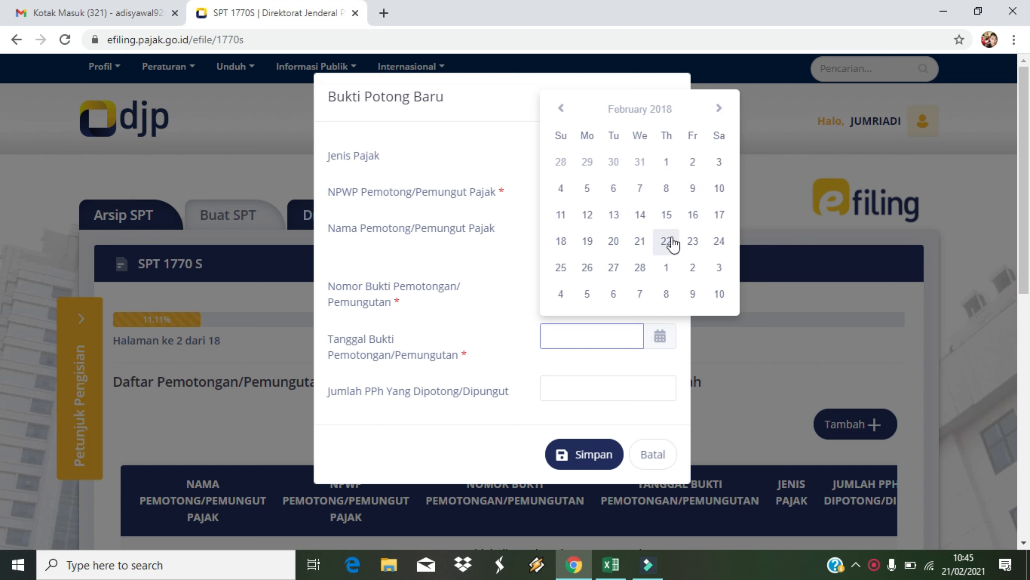
left_click(614, 241)
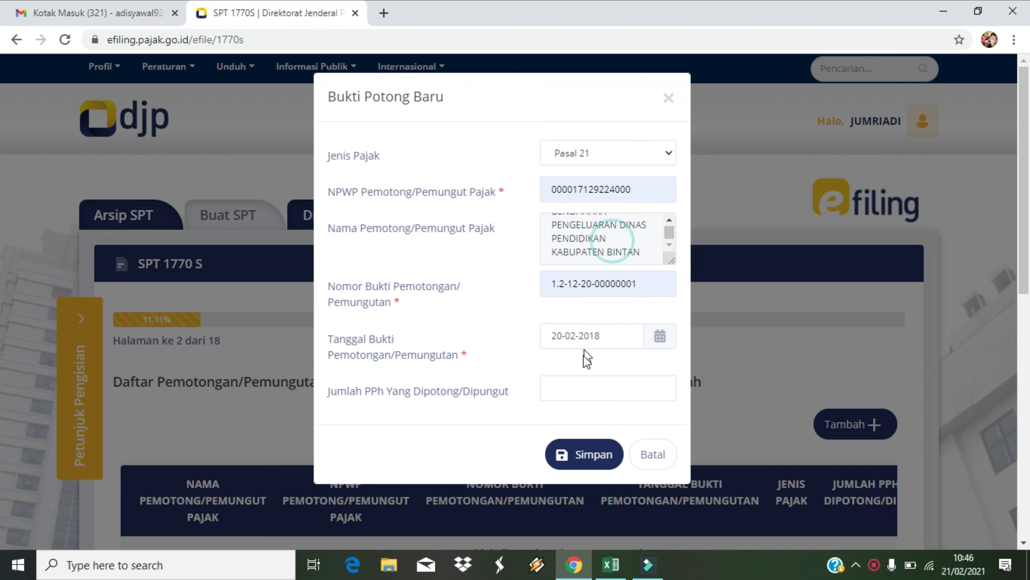
Step: Switch to Excel and look up the withheld PPh Pasal 21 amount on the 1721-A2 sheet for the Jumlah PPh field
left_click(574, 386)
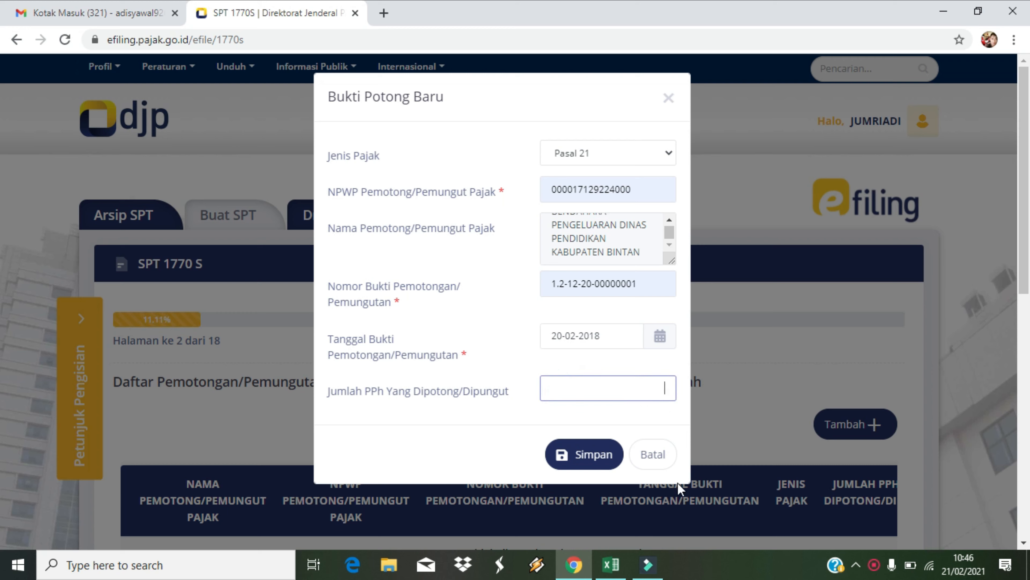
left_click(613, 567)
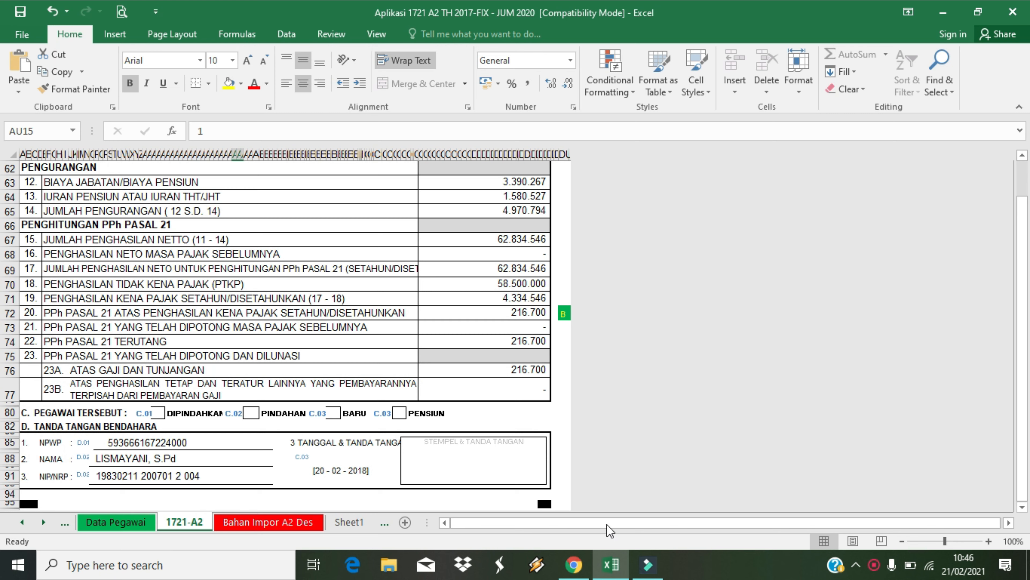
mouse_move(575, 569)
left_click(574, 564)
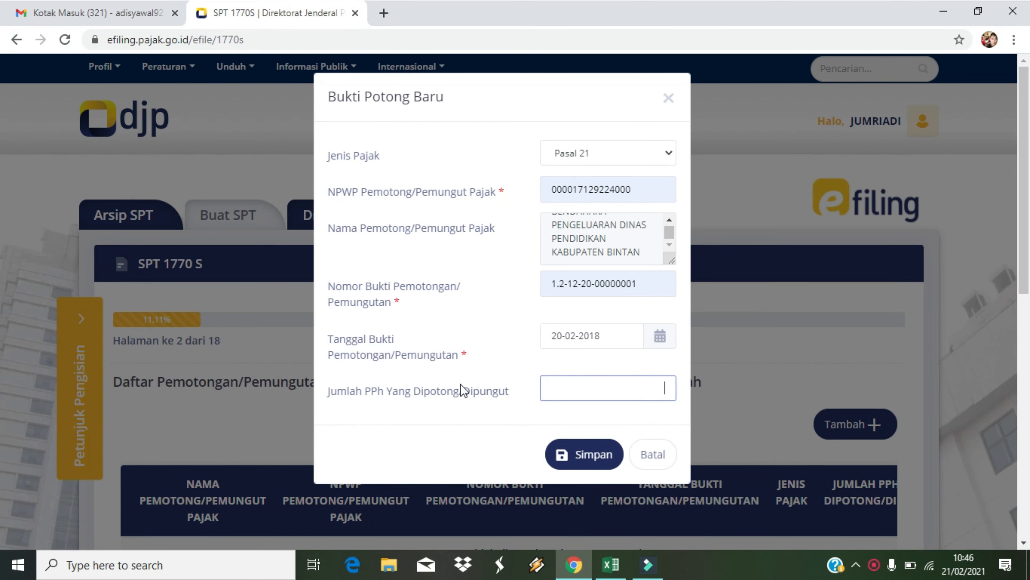
left_click(611, 565)
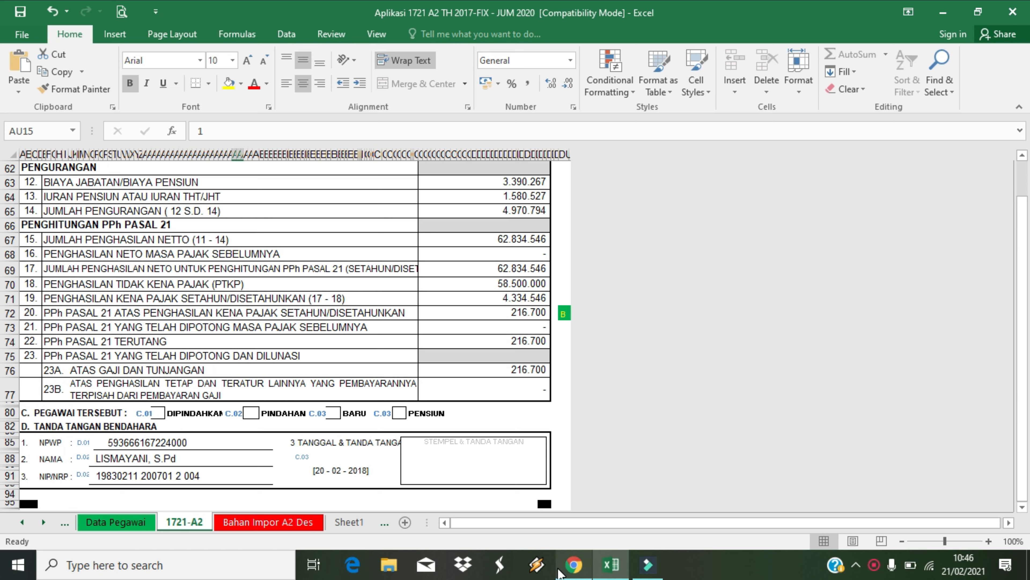
Step: Return to Chrome and set Jumlah PPh Yang Dipotong/Dipungut to 216.700
left_click(574, 564)
left_click(552, 384)
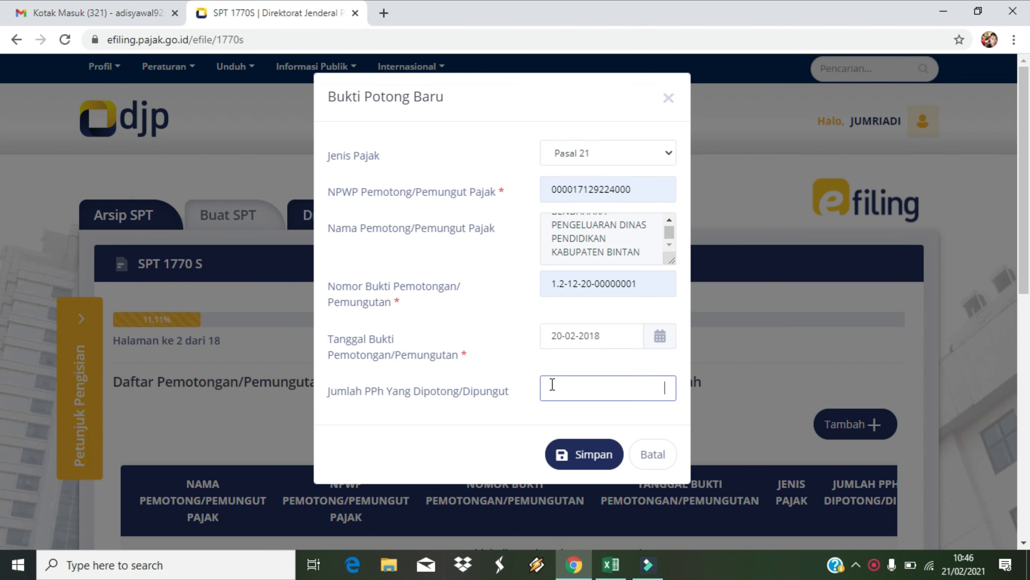
type("216.700")
left_click(614, 457)
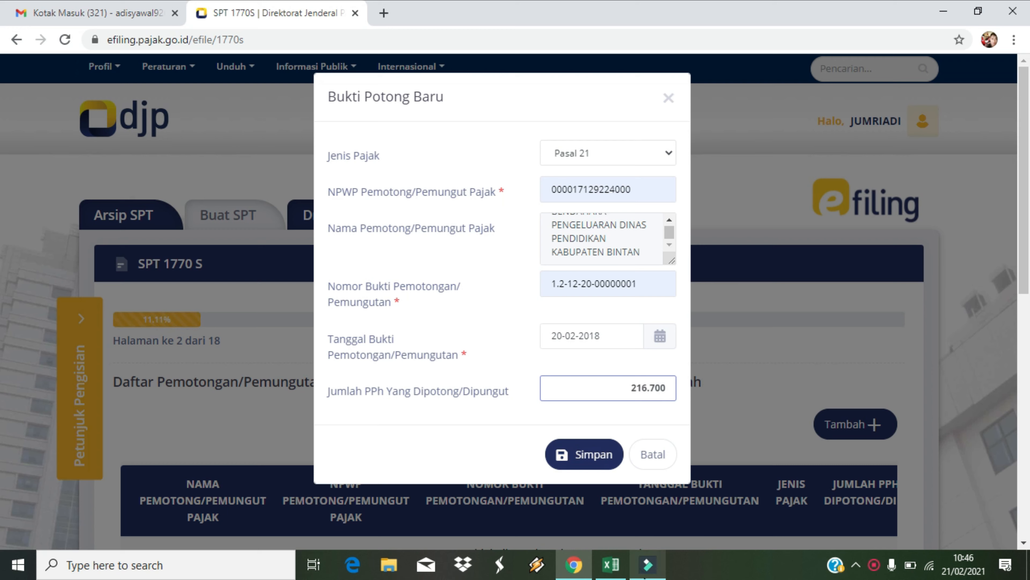
Step: Recheck the PPh Pasal 21 amount in Excel and save the new Bukti Potong entry in Chrome
left_click(611, 564)
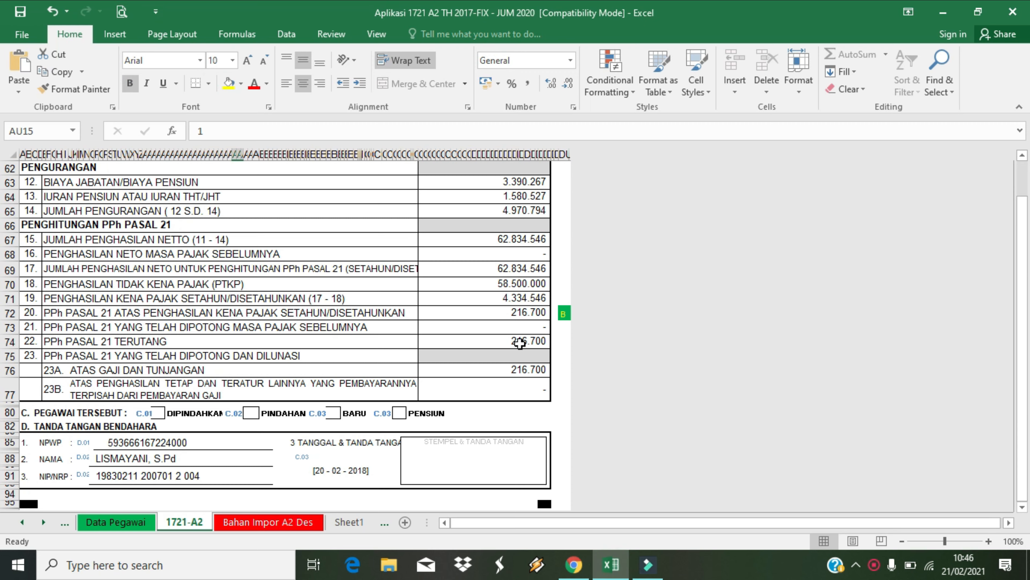
left_click(574, 564)
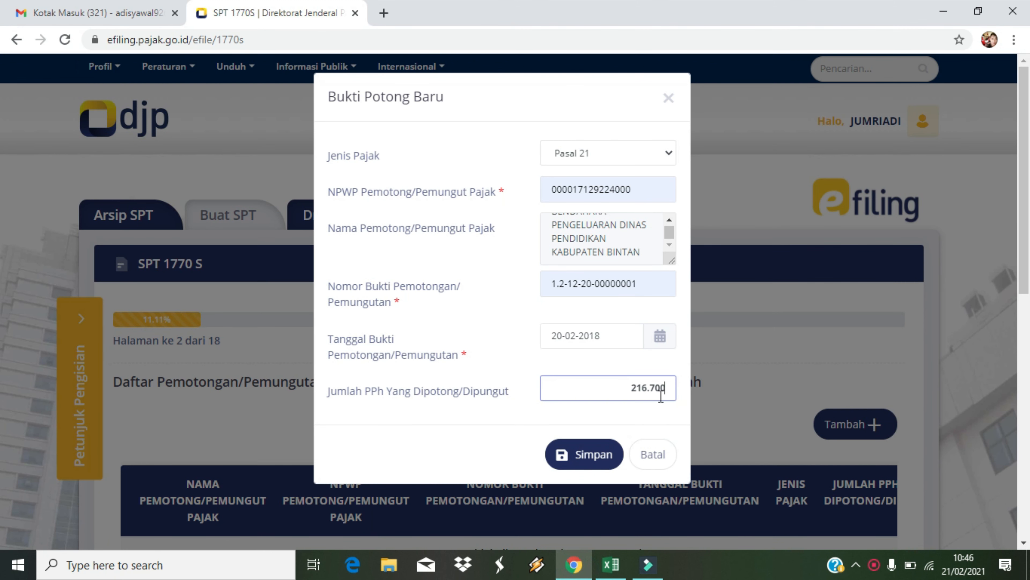
left_click(592, 457)
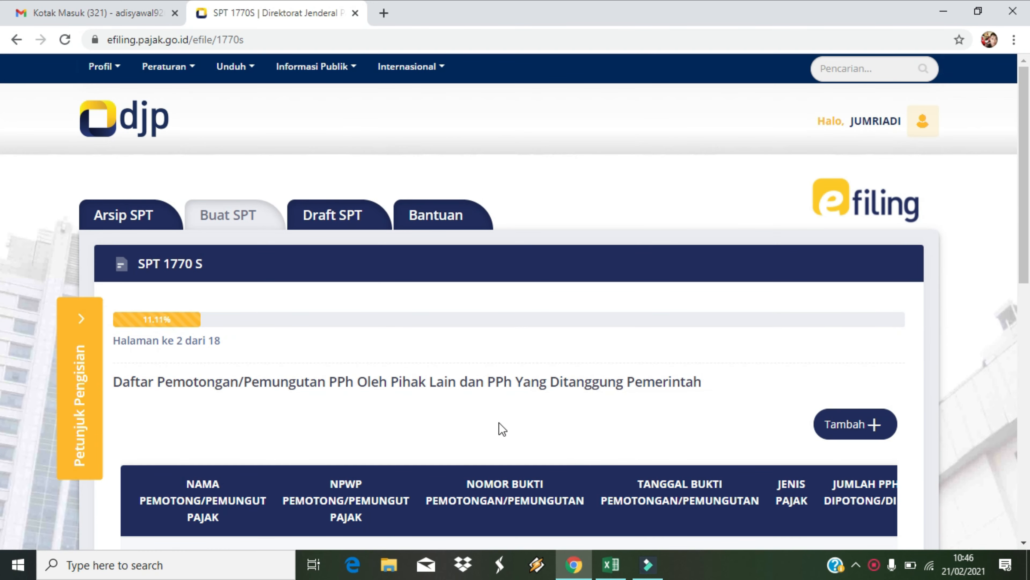
Step: Review the saved entry in the withholding list and continue to page 3 of the SPT 1770 S
scroll(933, 341, "down", 5)
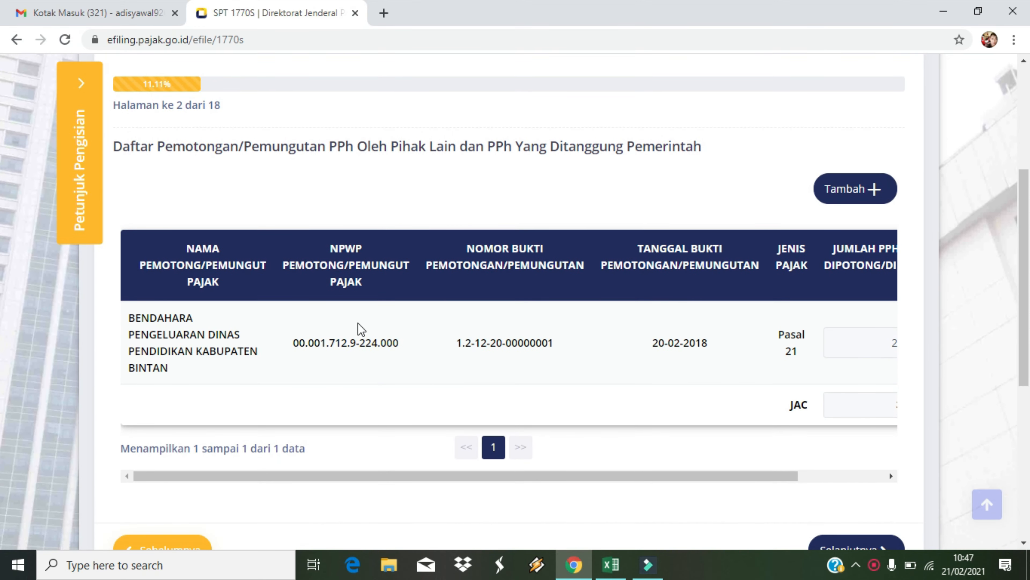
left_click_drag(1025, 260, 1026, 343)
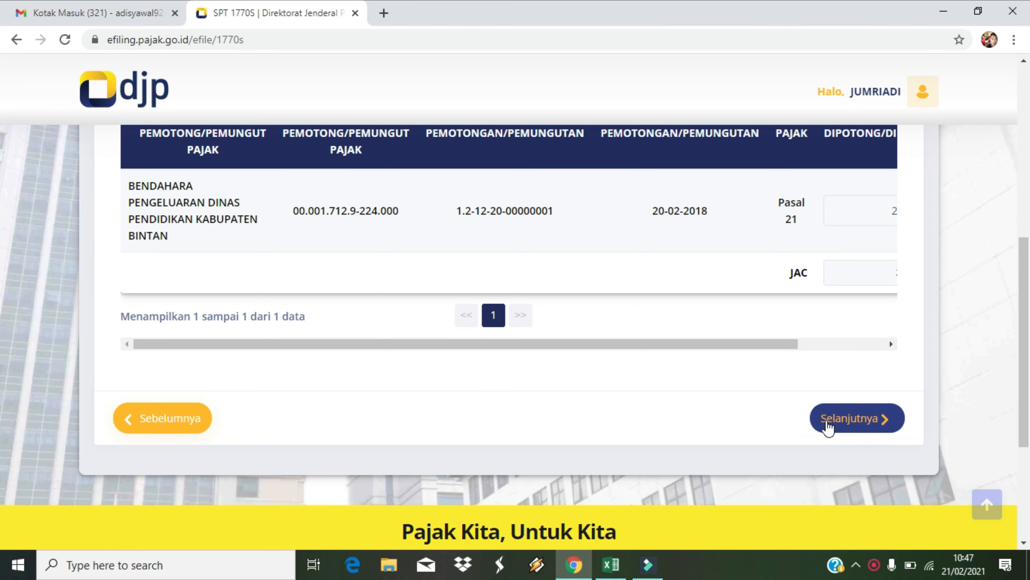
left_click(846, 422)
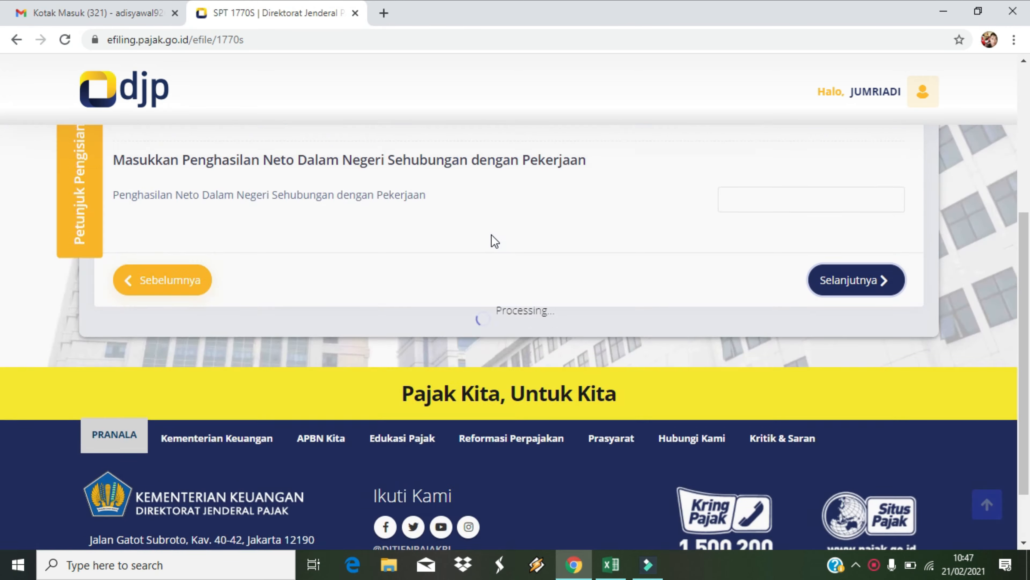
Step: Look up Jumlah Penghasilan Netto on the 1721-A2 sheet in Excel for the domestic employment net income field
scroll(221, 333, "down", 3)
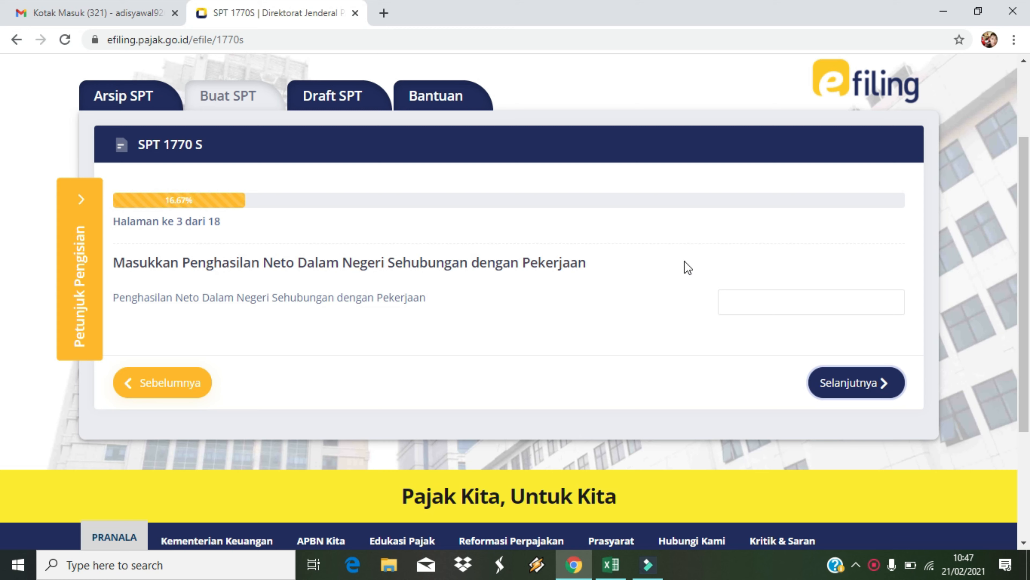
left_click(741, 299)
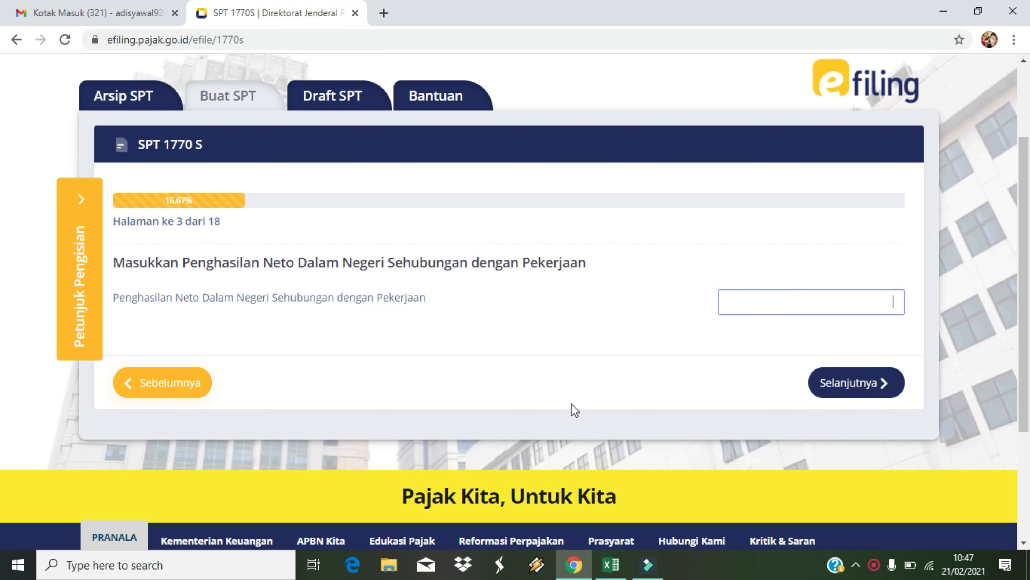
left_click(611, 565)
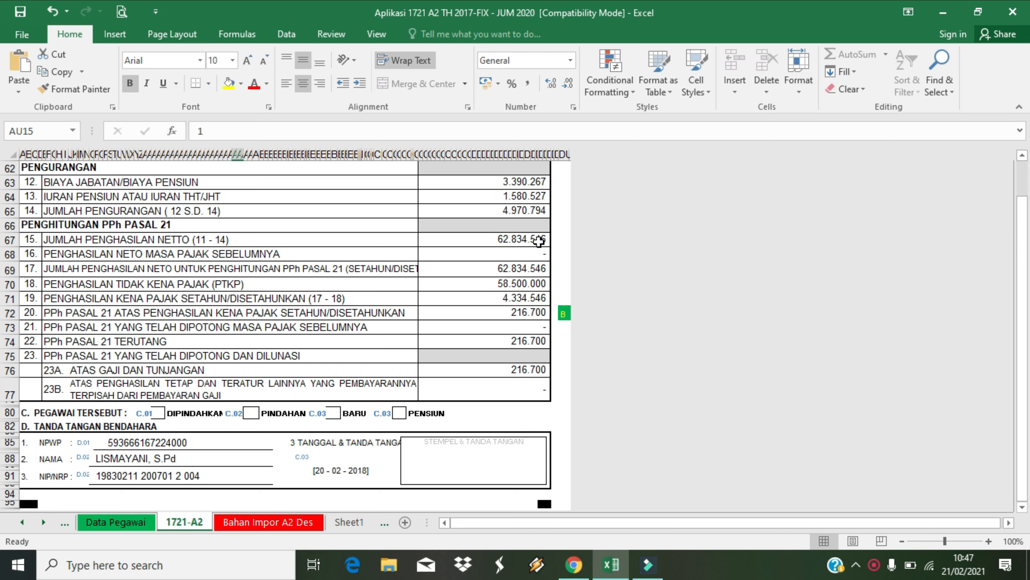
Step: Return to Chrome and set Penghasilan Neto Dalam Negeri Sehubungan dengan Pekerjaan to 62.834.546
left_click(574, 565)
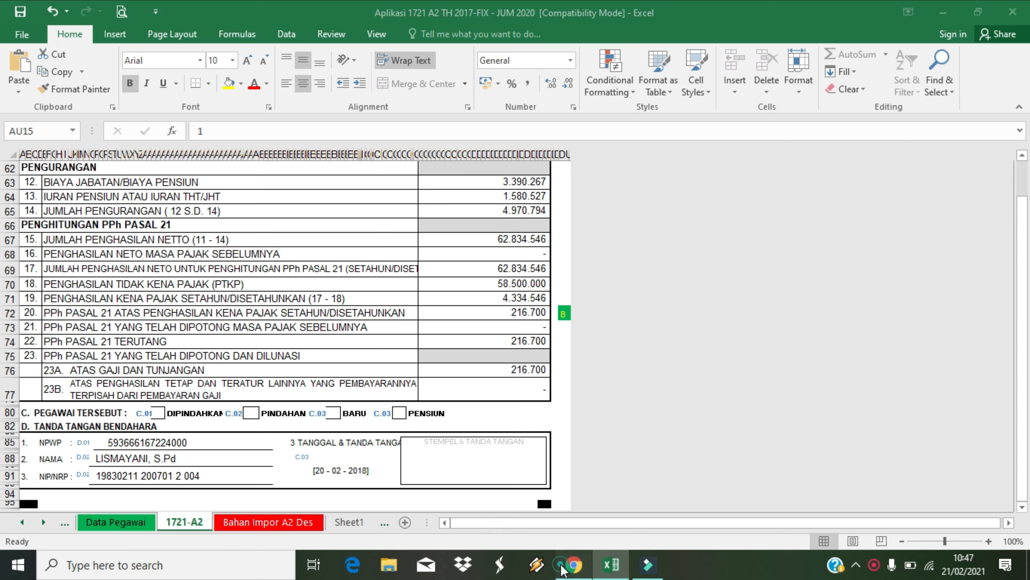
left_click(834, 304)
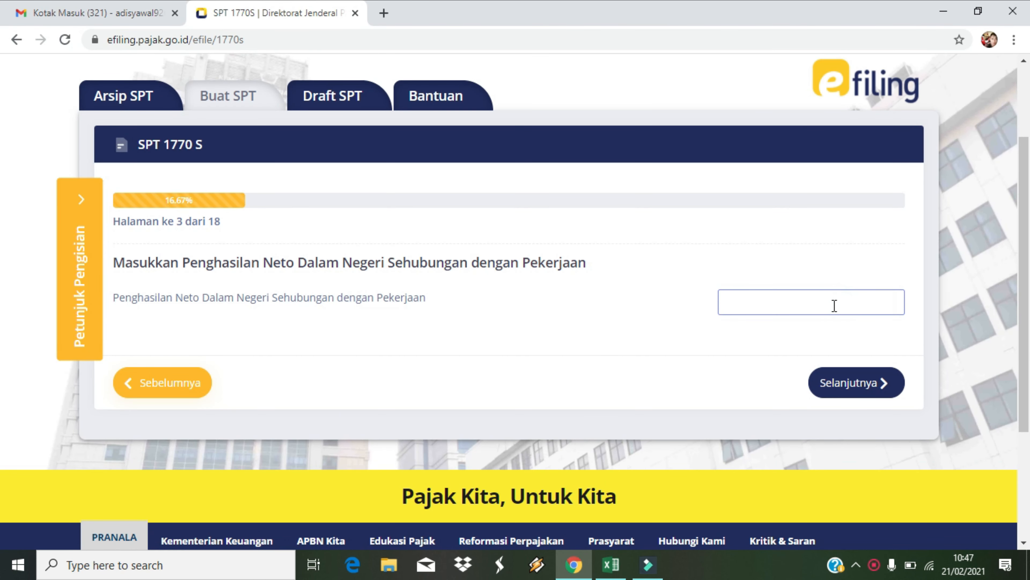
type("62.834.546")
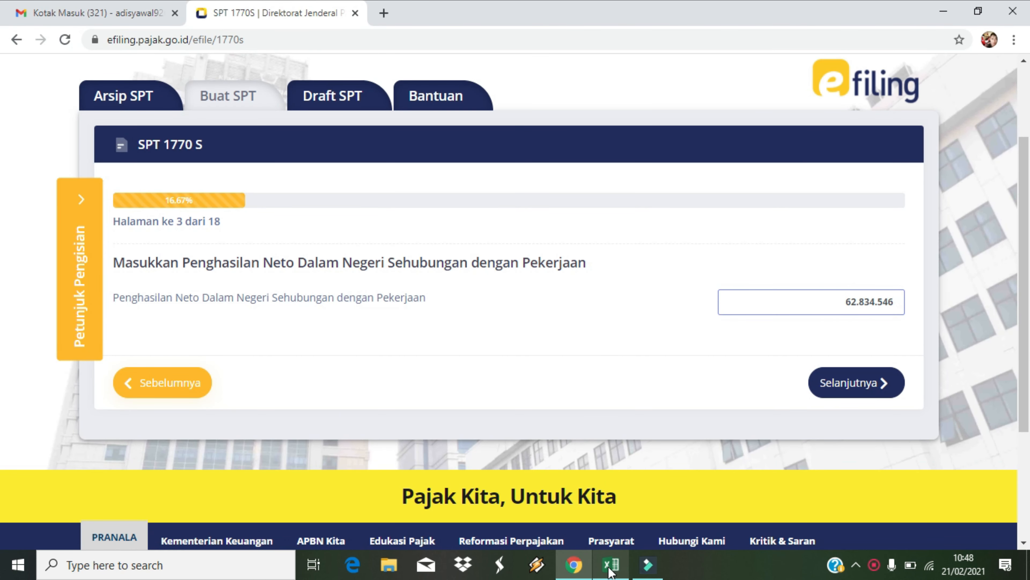
Step: Recheck the net income against the Excel sheet and continue to page 4 of the SPT
left_click(610, 566)
left_click(609, 566)
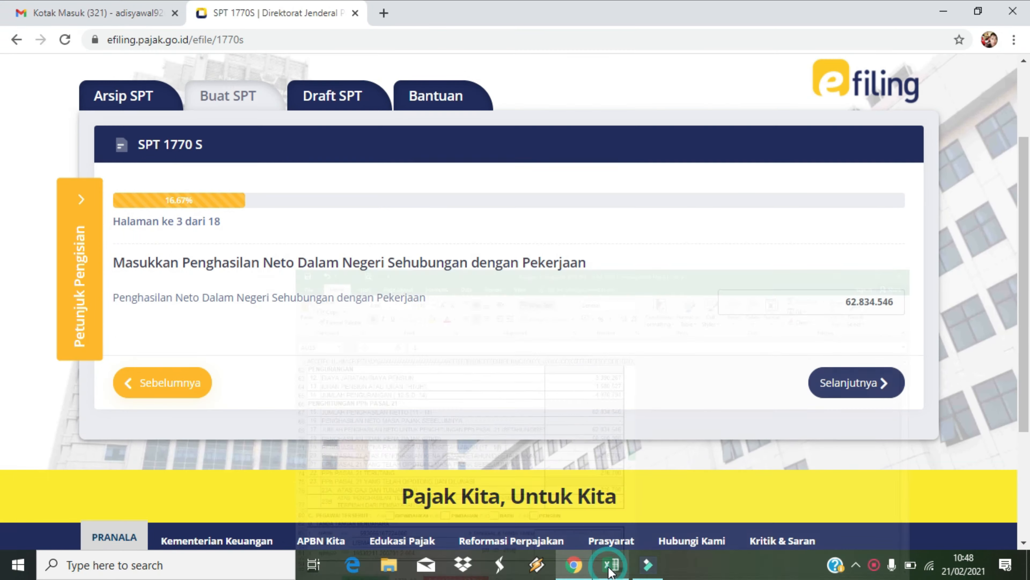
left_click(610, 566)
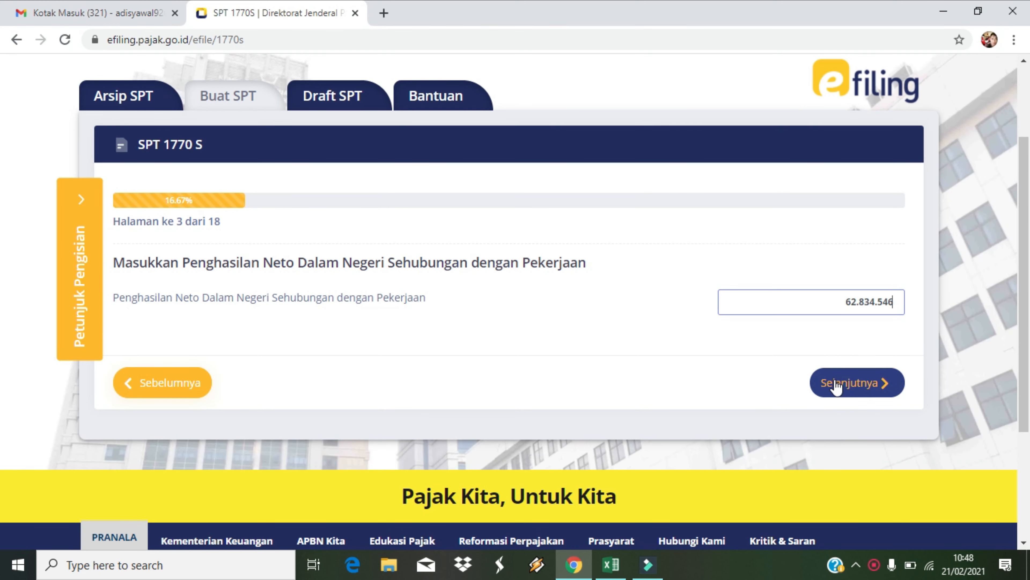
left_click(856, 388)
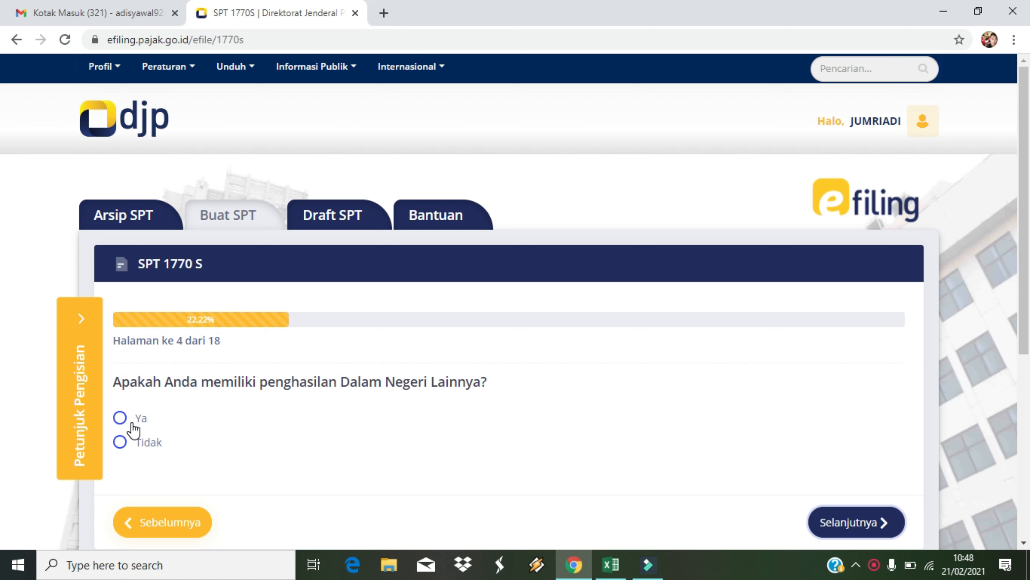
Step: Answer Tidak to having other domestic income and to having foreign income, continuing to page 6
left_click(132, 442)
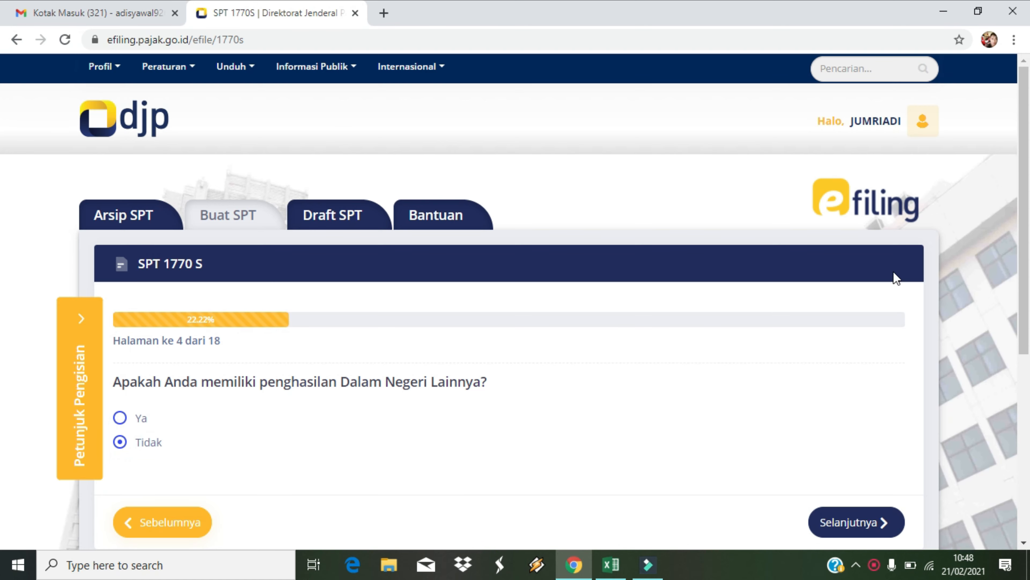
scroll(3, 249, "down", 3)
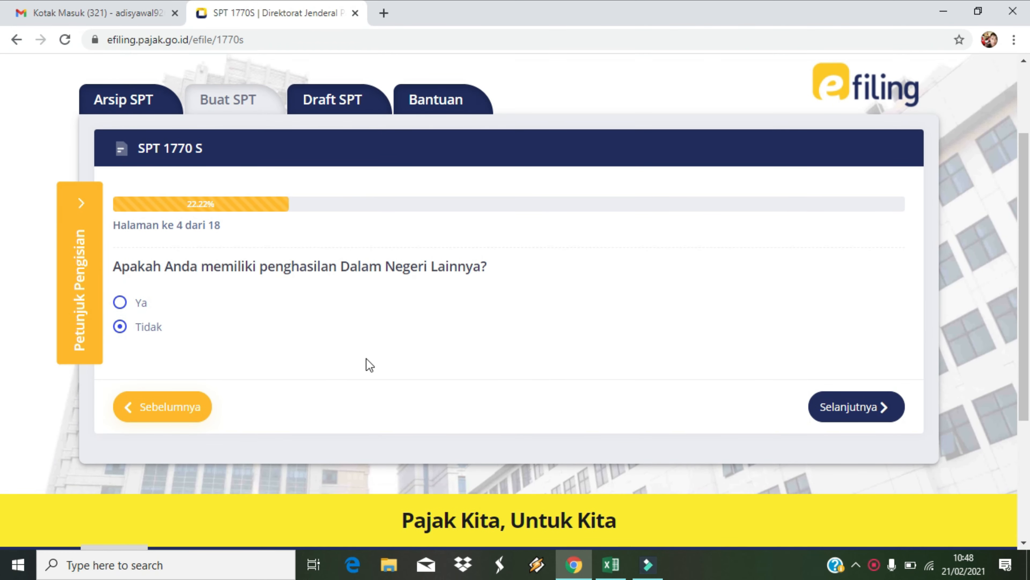
left_click(852, 407)
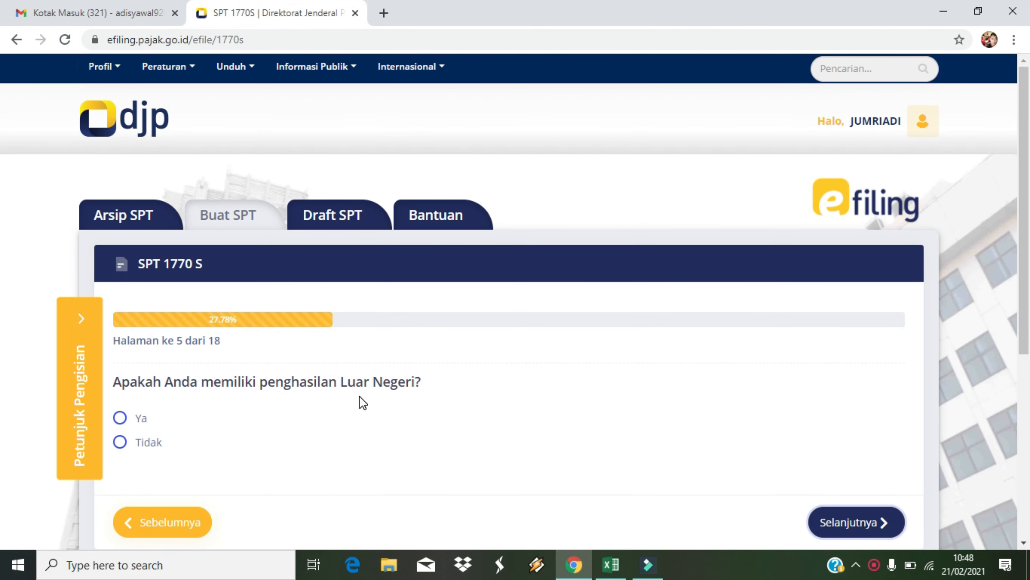
left_click(119, 443)
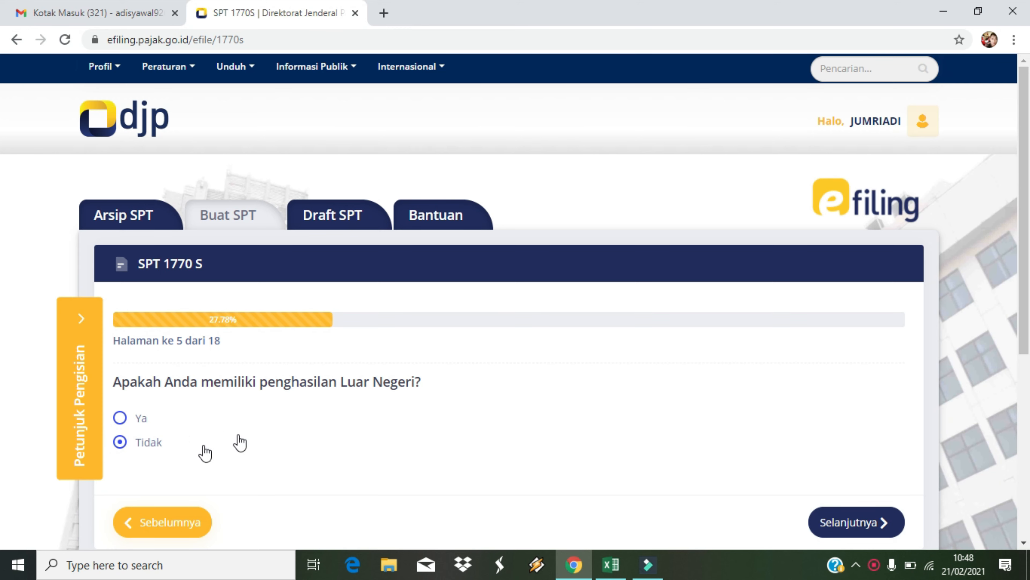
left_click(853, 527)
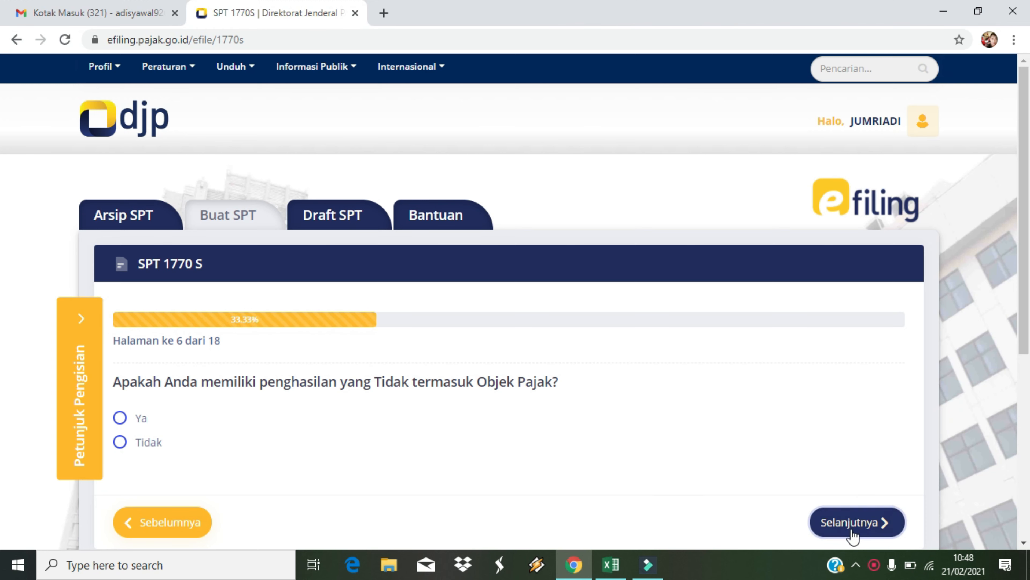
Step: Answer Tidak to having non-taxable-object income and to having income taxed as final, continuing to page 8
left_click(120, 442)
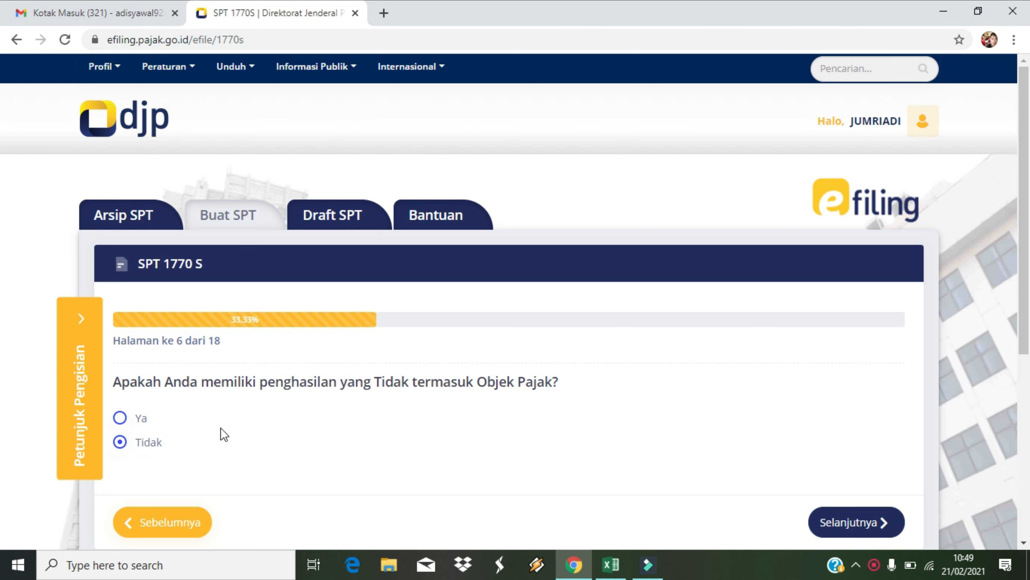
left_click(860, 530)
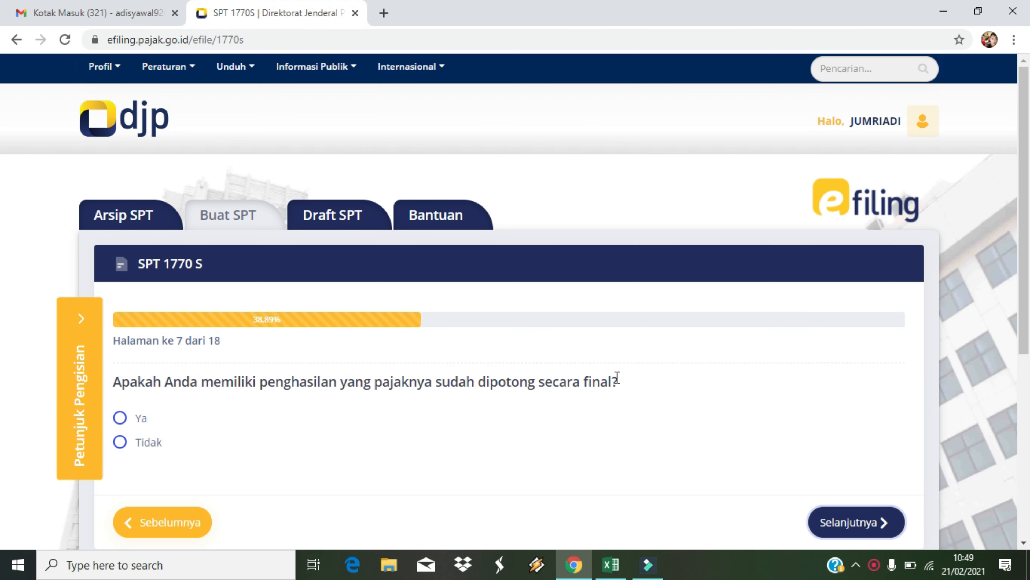
left_click(118, 444)
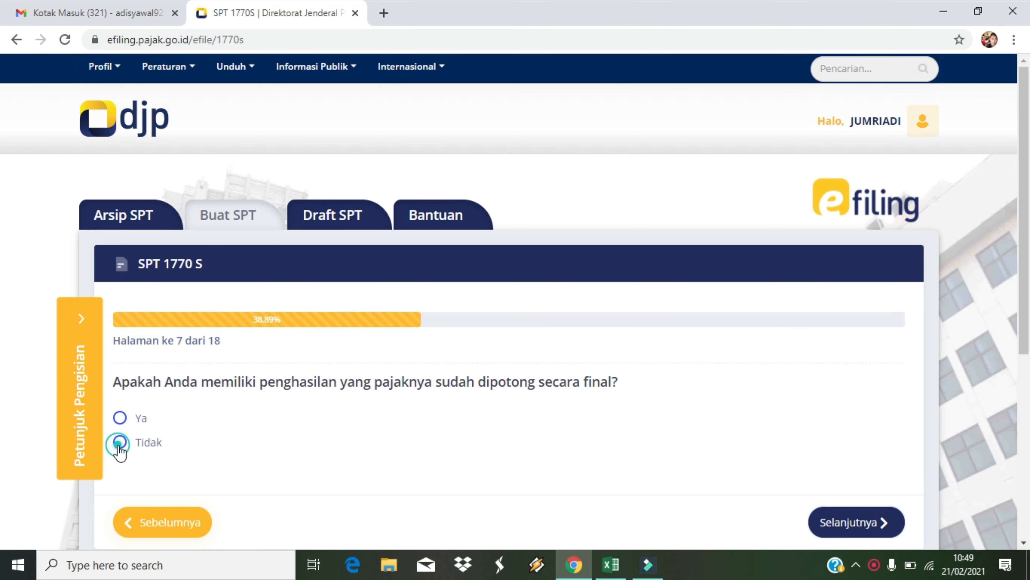
left_click(851, 522)
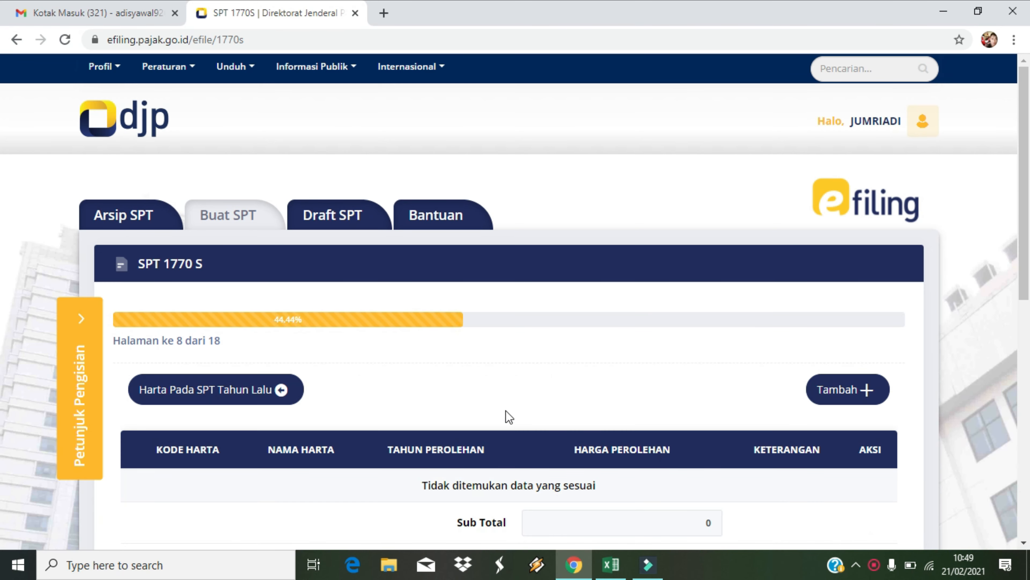
Step: Try to load the assets reported in last year's SPT into the Harta list
scroll(1026, 271, "down", 1)
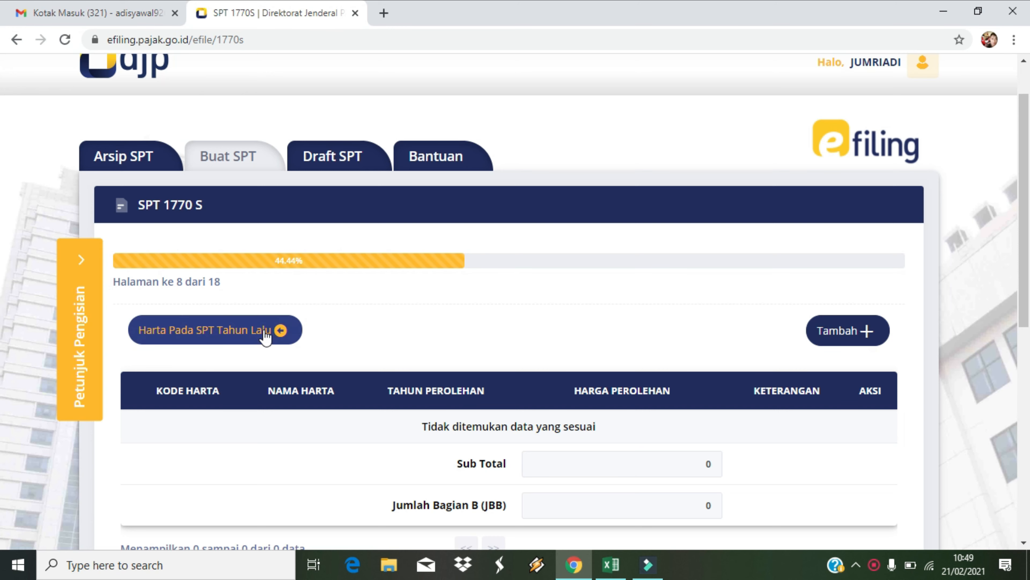
left_click(186, 337)
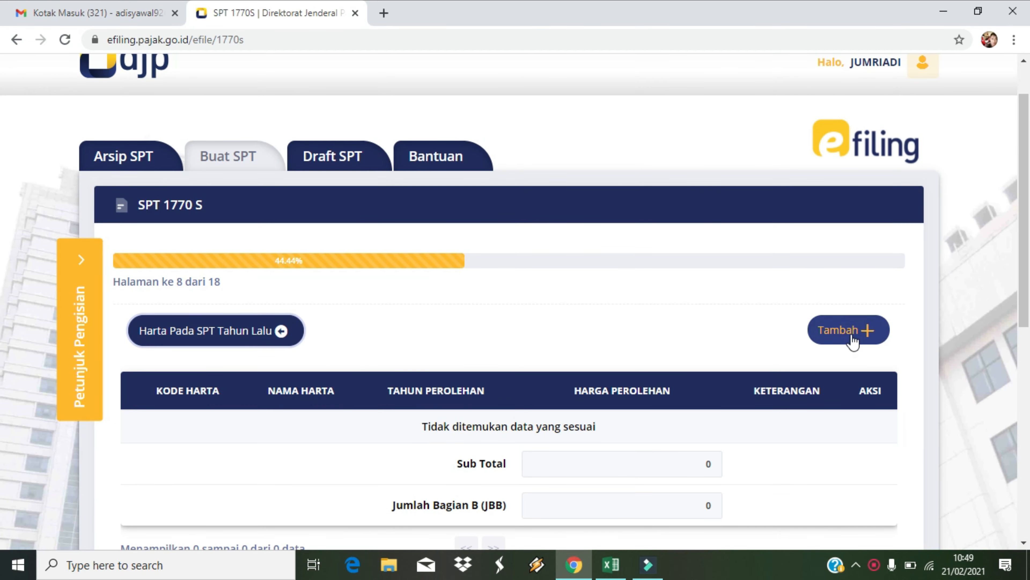
Step: Start a new Harta entry with asset code 042-Sepeda Motor and the asset name Sepeda Motor
left_click(852, 337)
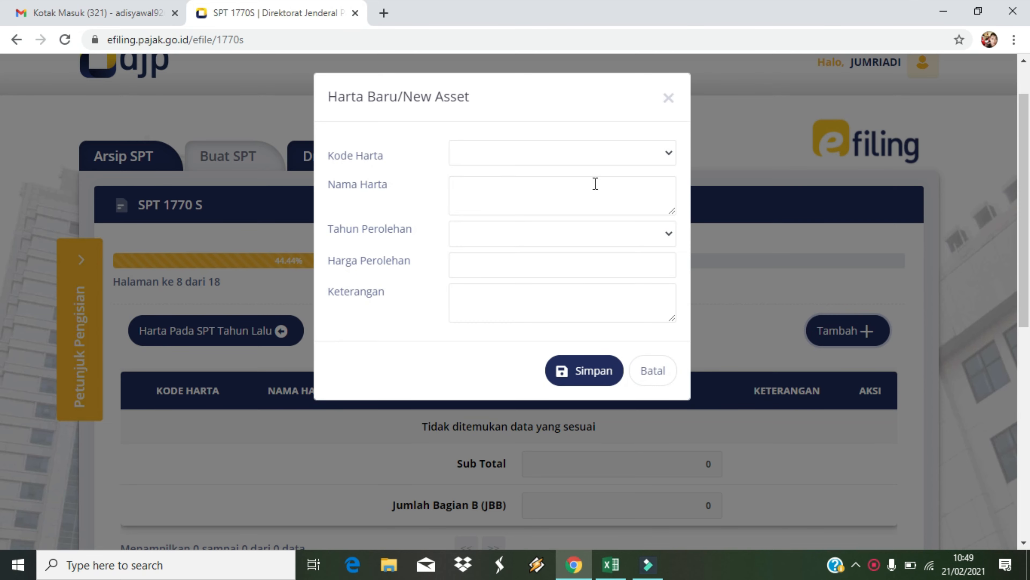
left_click(605, 158)
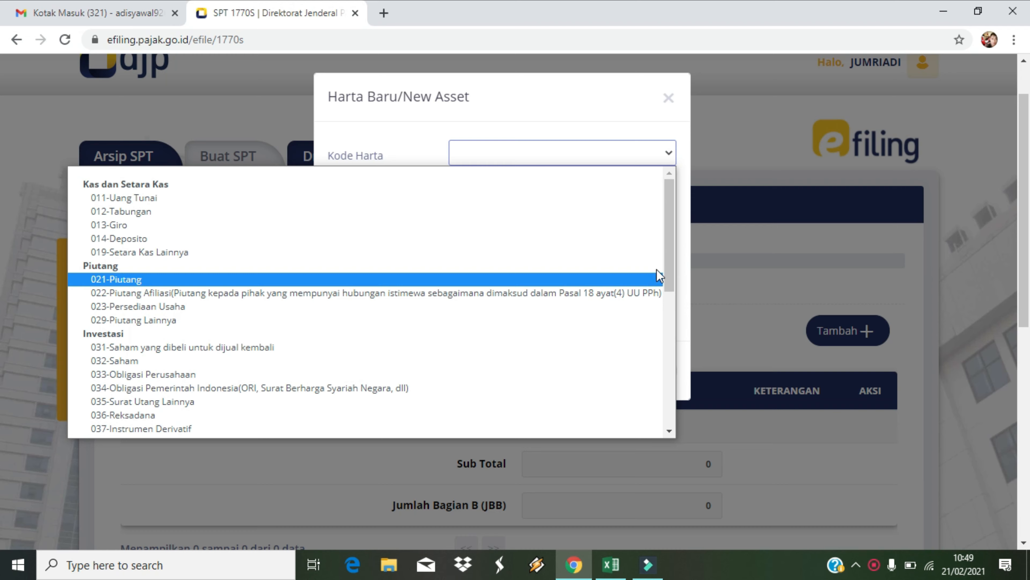
left_click_drag(672, 277, 658, 357)
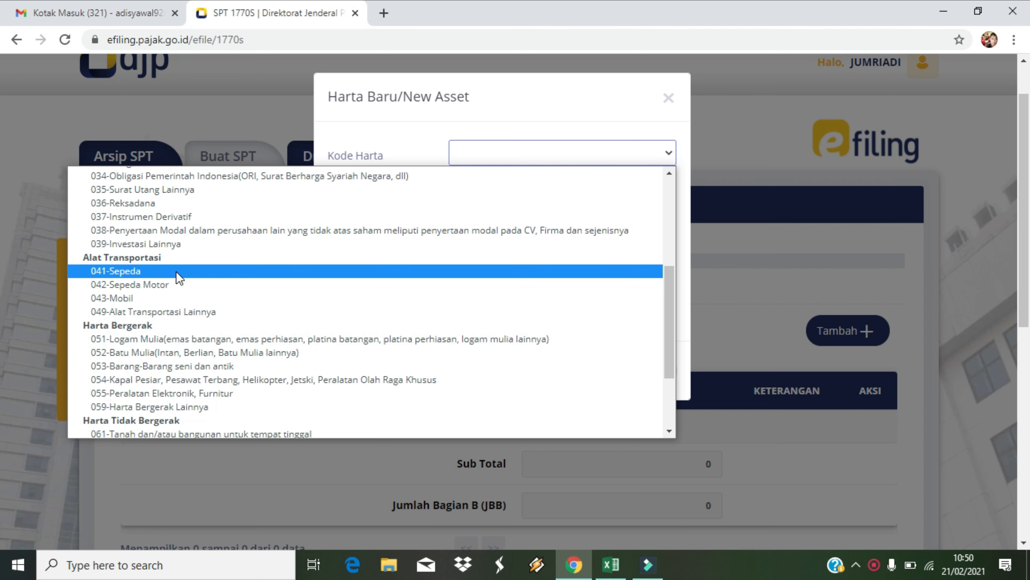
left_click(135, 287)
left_click(482, 200)
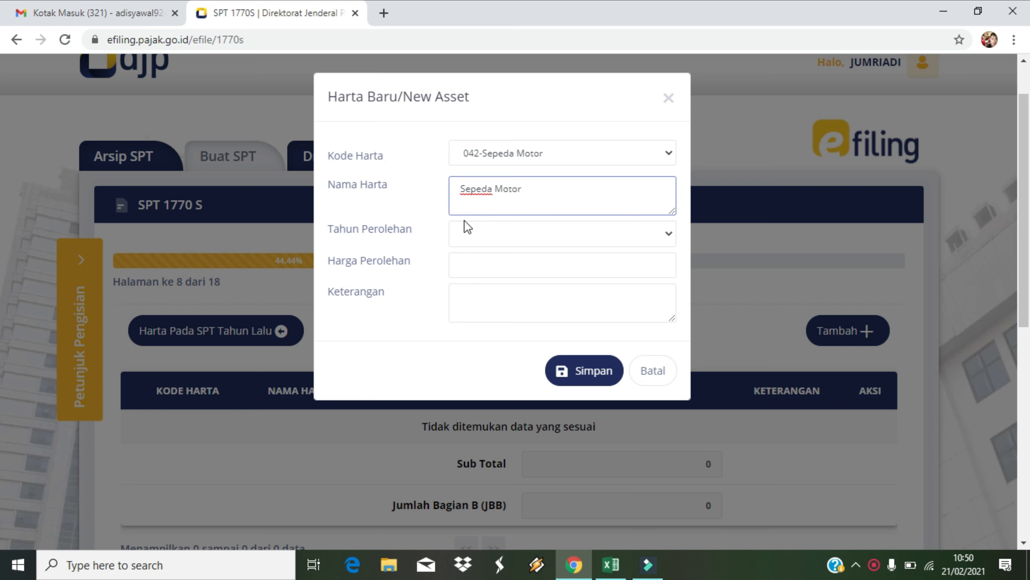
Step: Set the motorcycle's acquisition year to 2018, price to 18.000.000 and Keterangan to Milik Pribadi, and save the asset
left_click(483, 235)
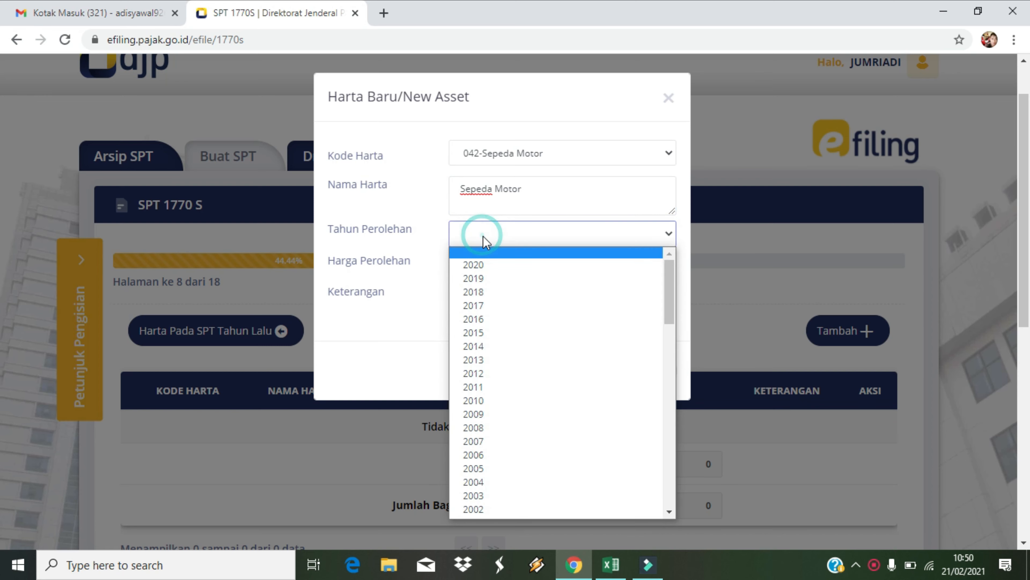
left_click(485, 291)
left_click(467, 268)
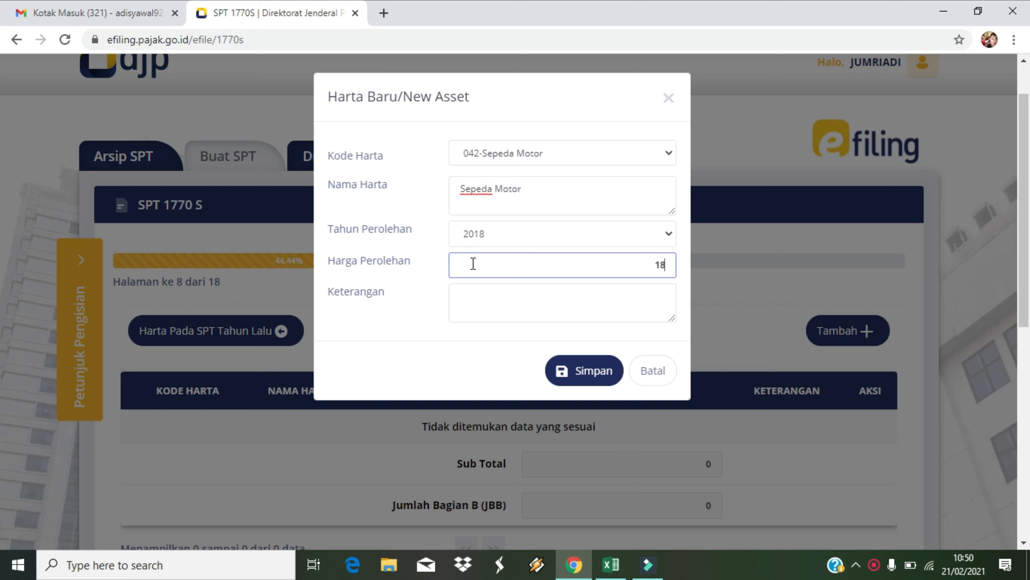
type("1.800.00000.000")
left_click(486, 295)
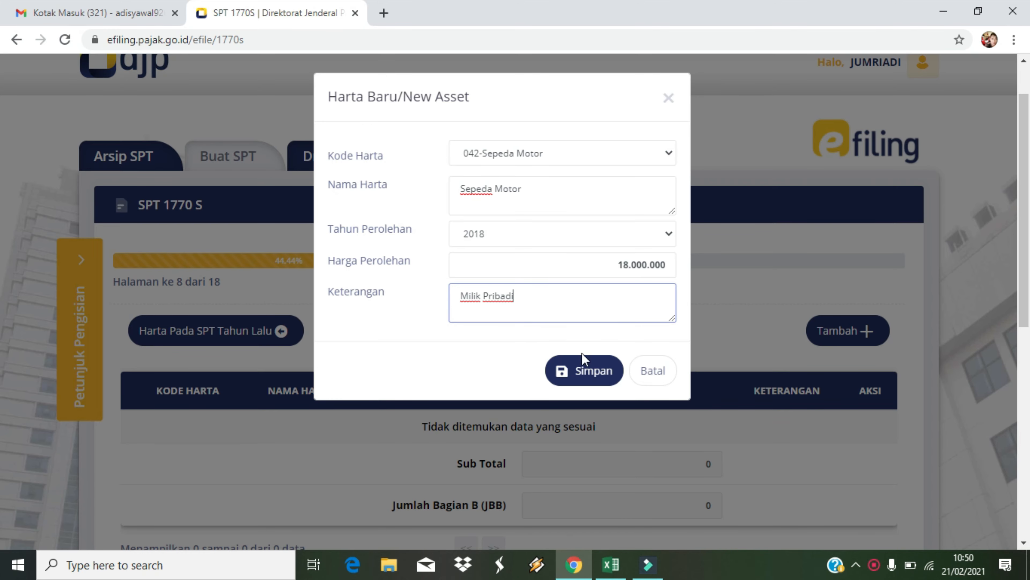
left_click(596, 376)
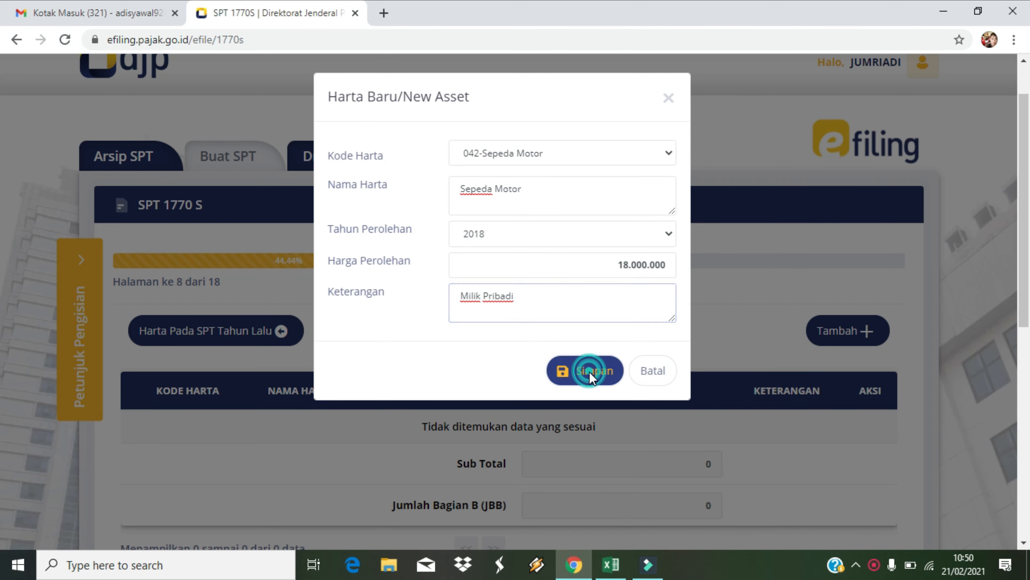
Step: Continue to page 9 of the SPT and answer Ya to having debts
scroll(889, 409, "down", 5)
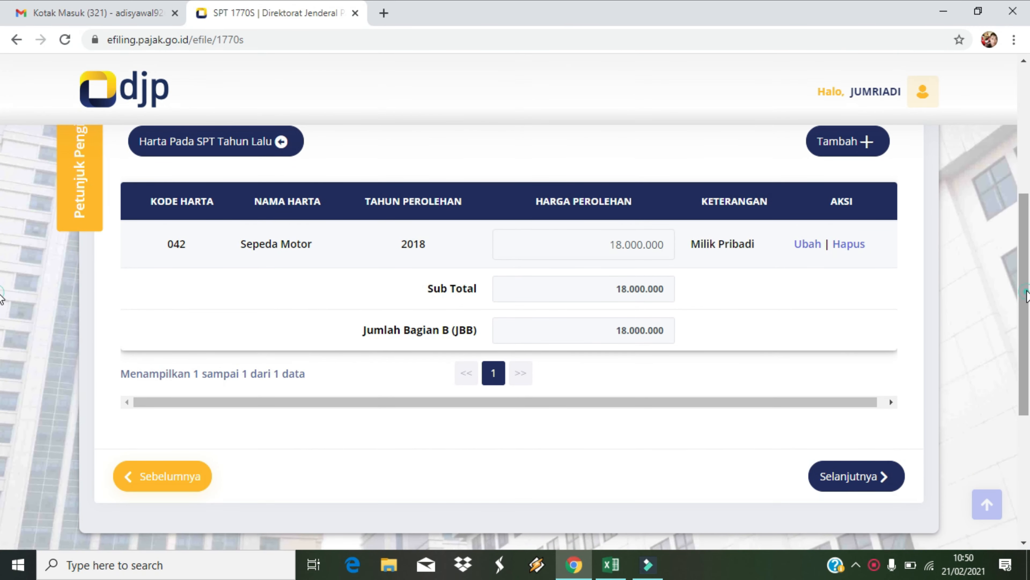
scroll(877, 412, "up", 1)
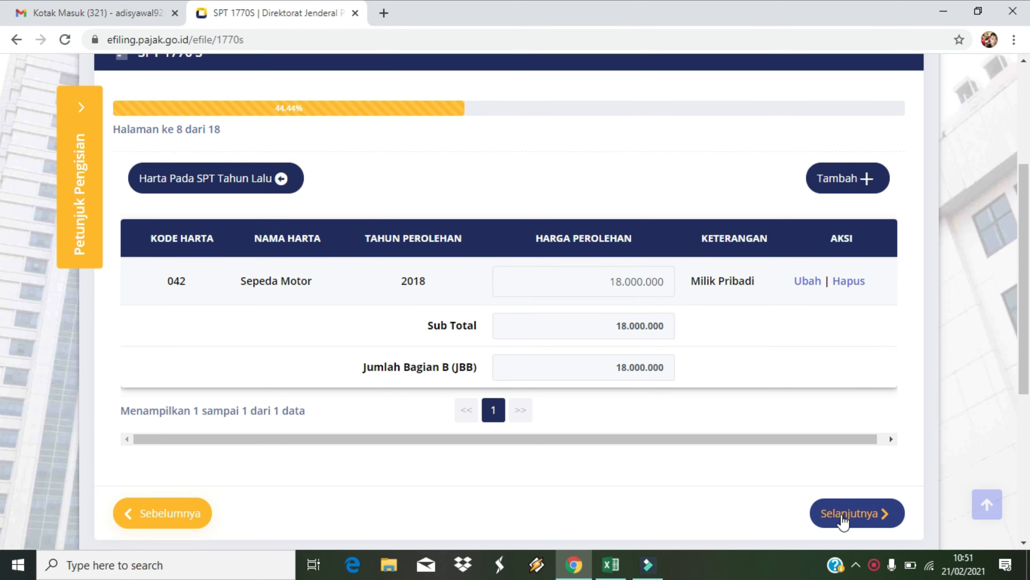
left_click(843, 520)
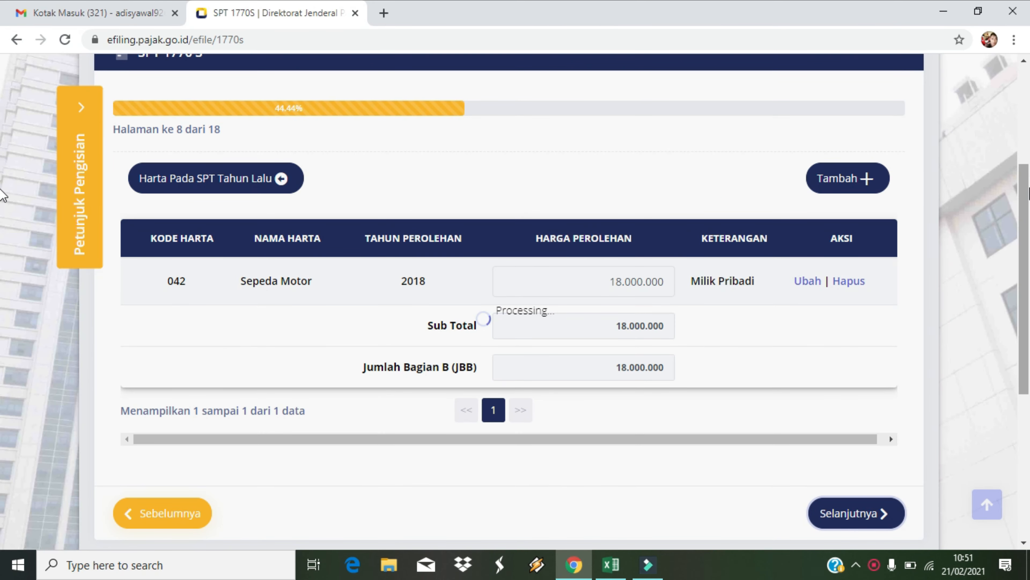
scroll(1025, 233, "down", 2)
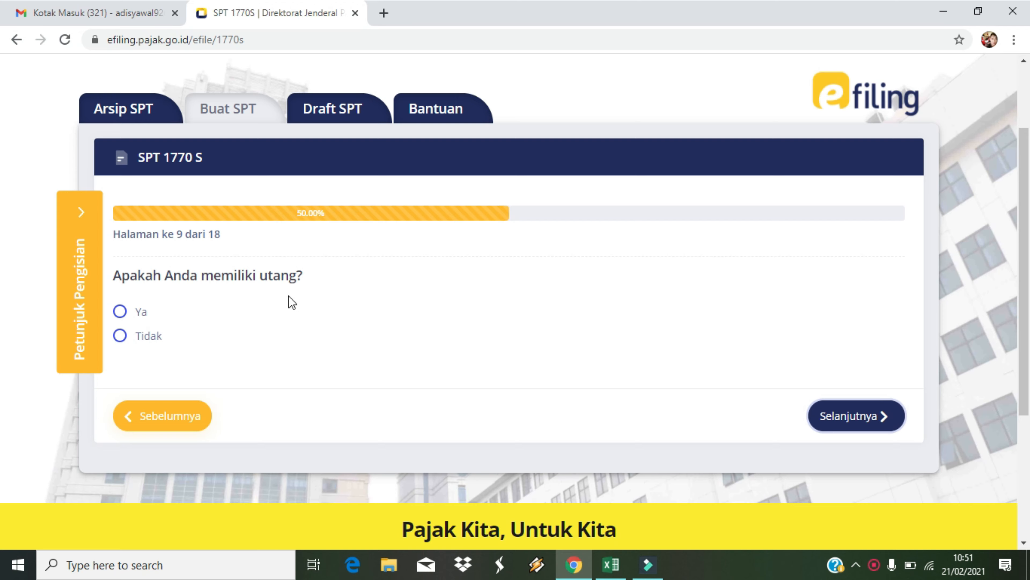
left_click(119, 312)
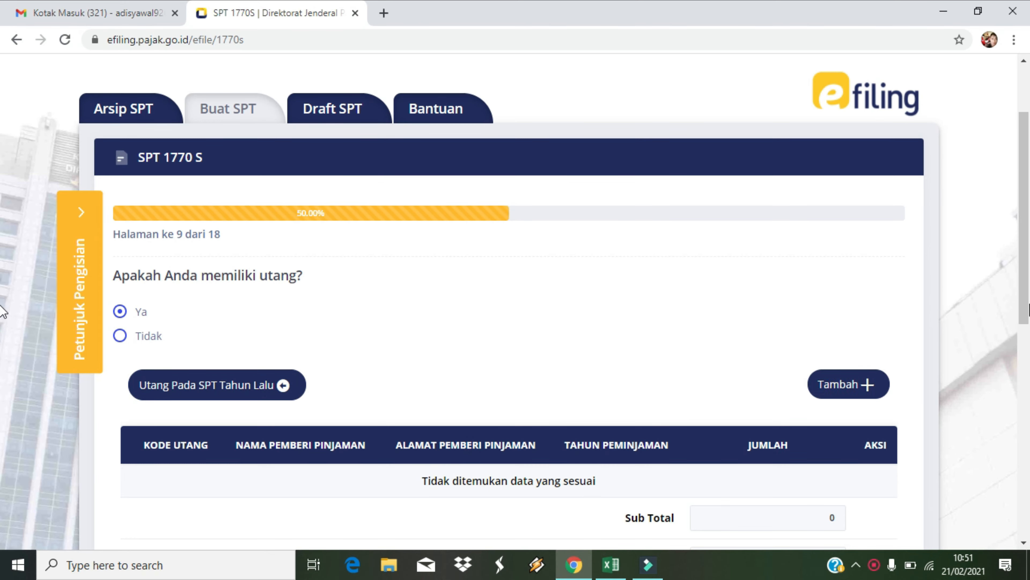
scroll(1021, 327, "down", 2)
scroll(1021, 327, "down", 1)
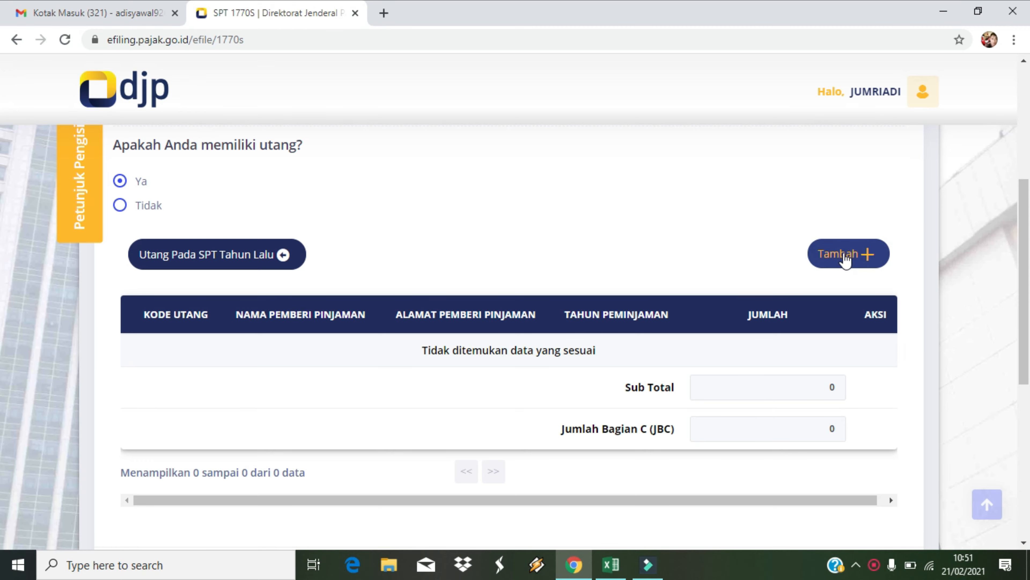
Step: Start a new debt entry with code 101-Utang Bank/Lembaga Keuangan bukan bank, lender Bank Riau and lender address Tanjung Pinang
left_click(845, 259)
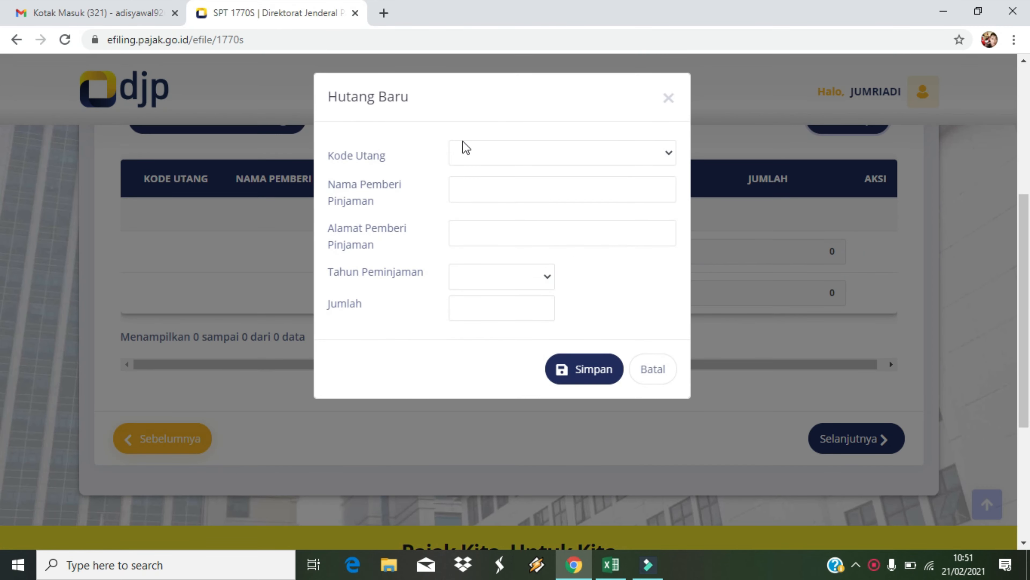
left_click(594, 158)
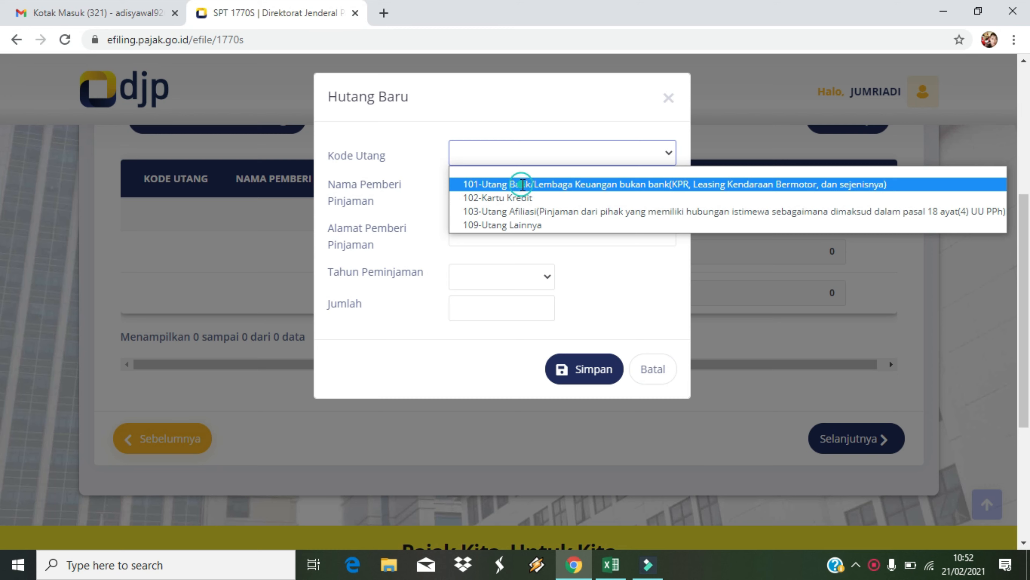
left_click(523, 185)
left_click(488, 190)
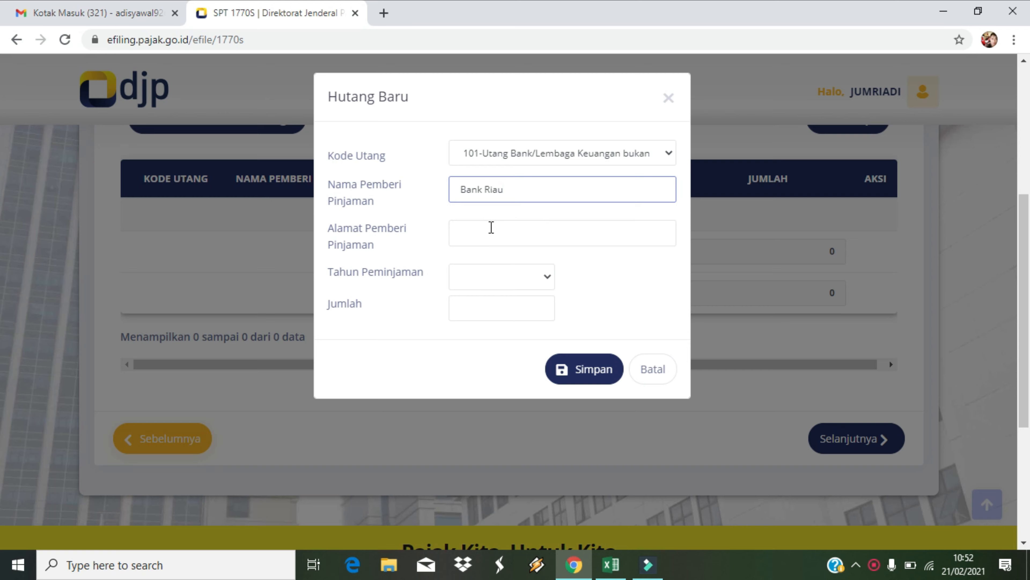
left_click(475, 237)
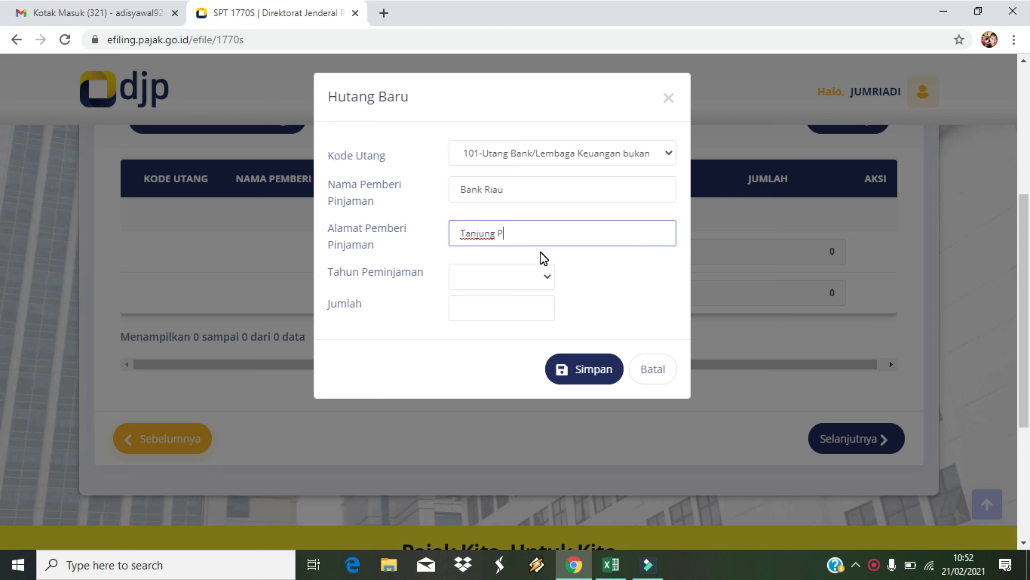
type("Tanjung Pinang")
Step: Set the debt's Tahun Peminjaman to 2018 and Jumlah to 50.000.000, and save the entry
left_click(521, 275)
left_click_drag(548, 25, 552, 23)
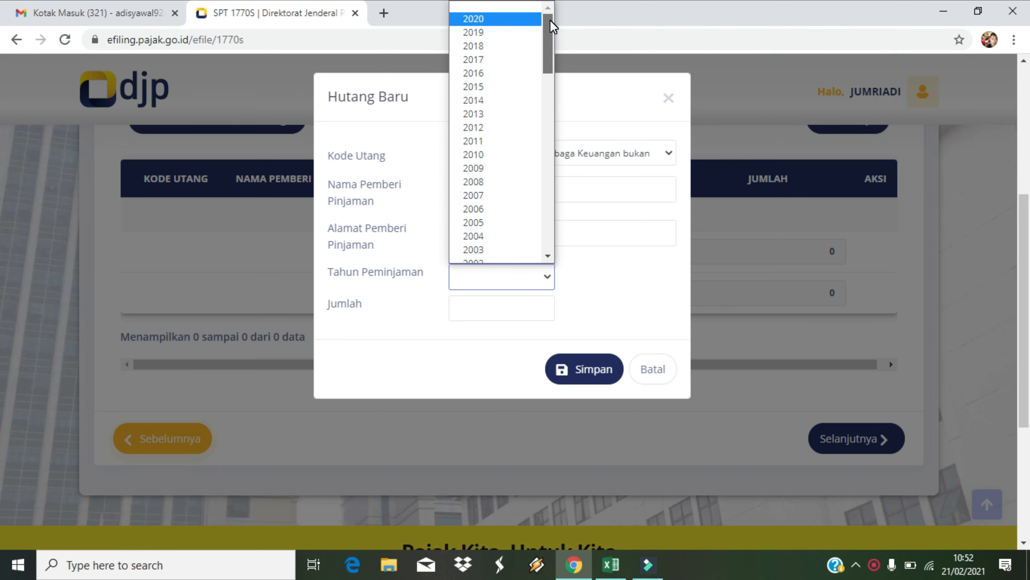
left_click(486, 46)
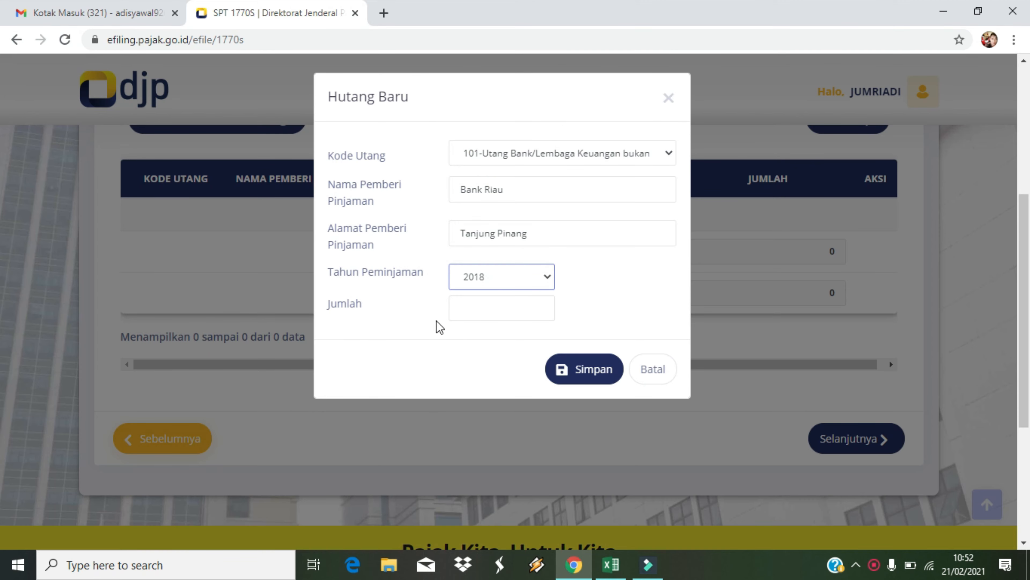
left_click(463, 304)
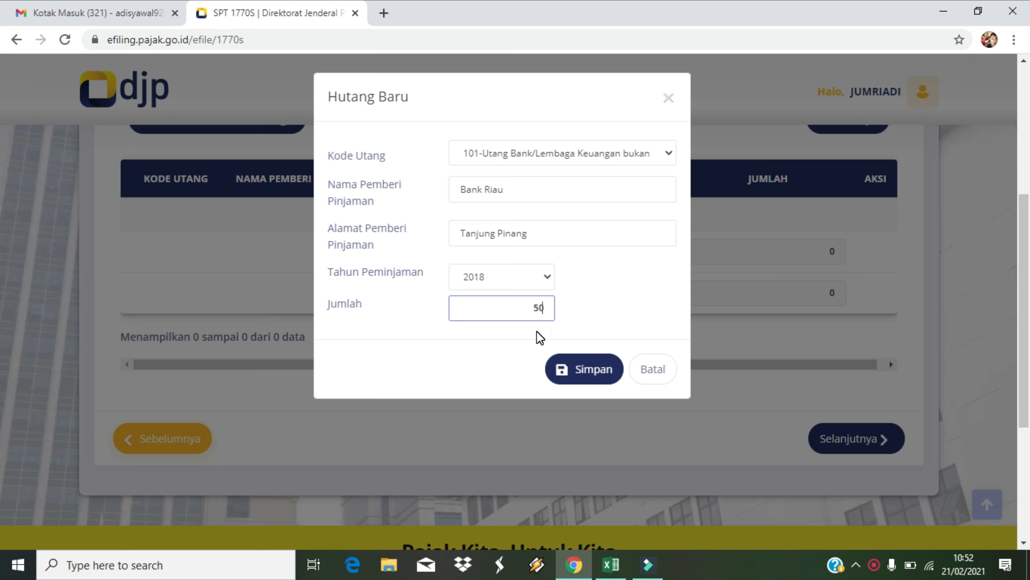
type("5.000.000")
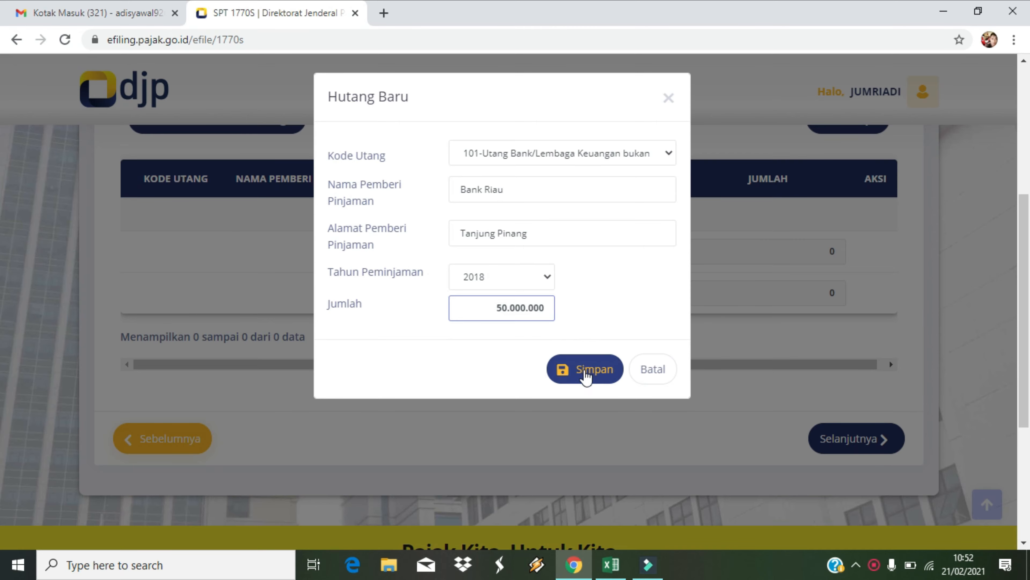
left_click(584, 377)
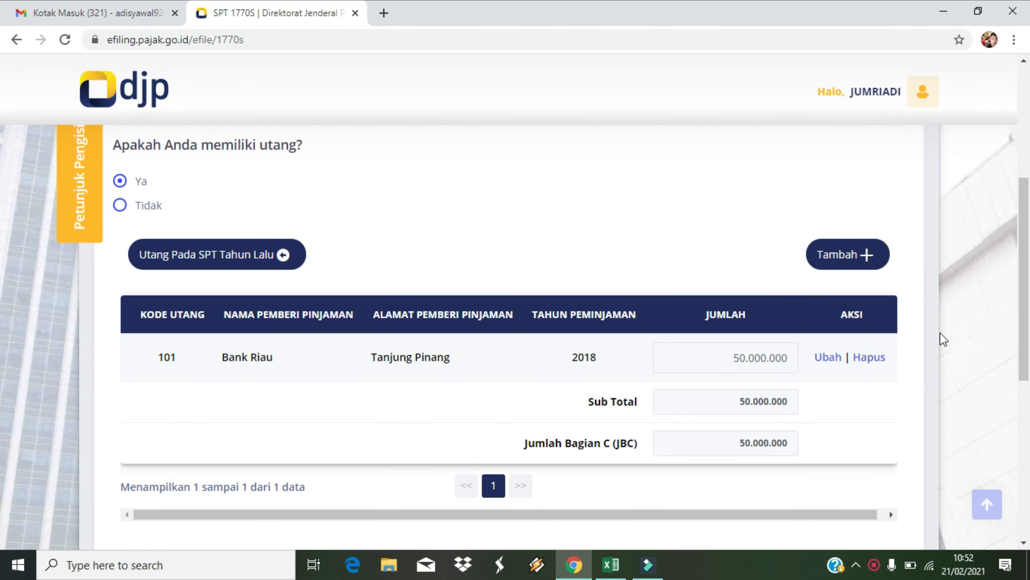
Step: Continue from the debt list to page 10 of the SPT
left_click_drag(1026, 299, 1024, 317)
scroll(2, 388, "down", 1)
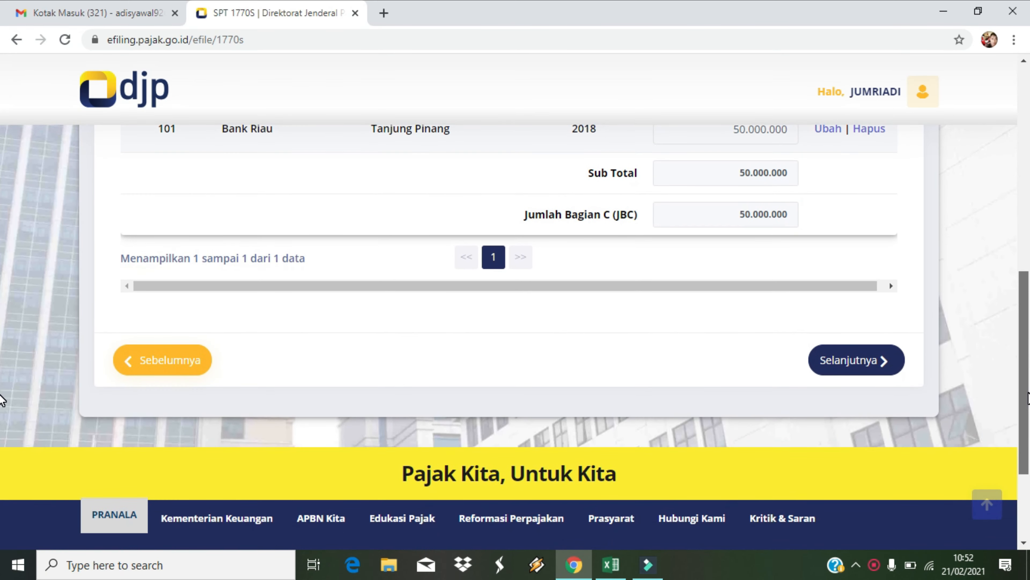
left_click(852, 368)
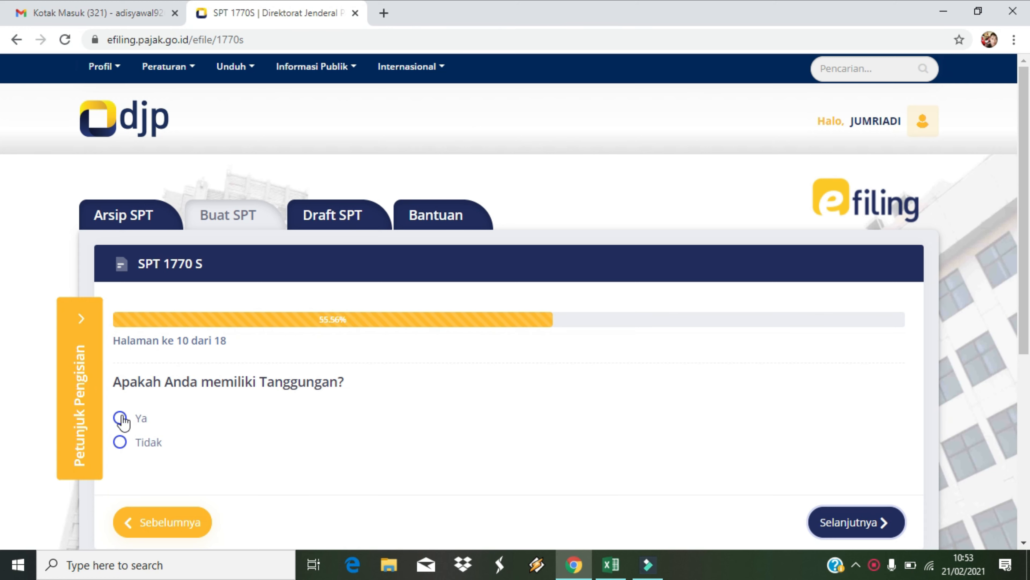
Step: Switch to the Excel workbook and check the taxpayer's marital status and number of dependants in the 1721-A2 and Data Pegawai sheets
left_click(609, 570)
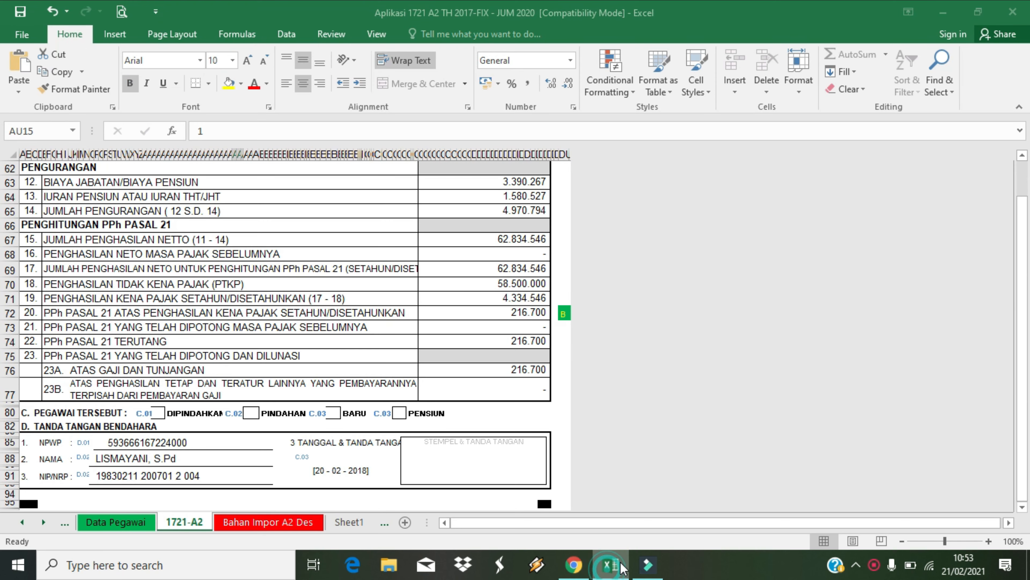
left_click_drag(1026, 257, 1026, 226)
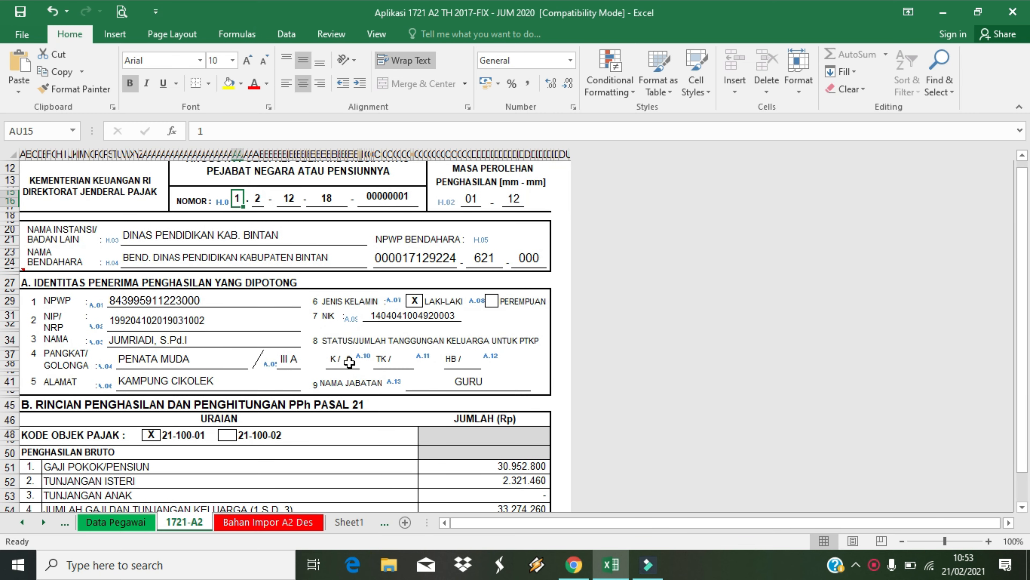
left_click(124, 522)
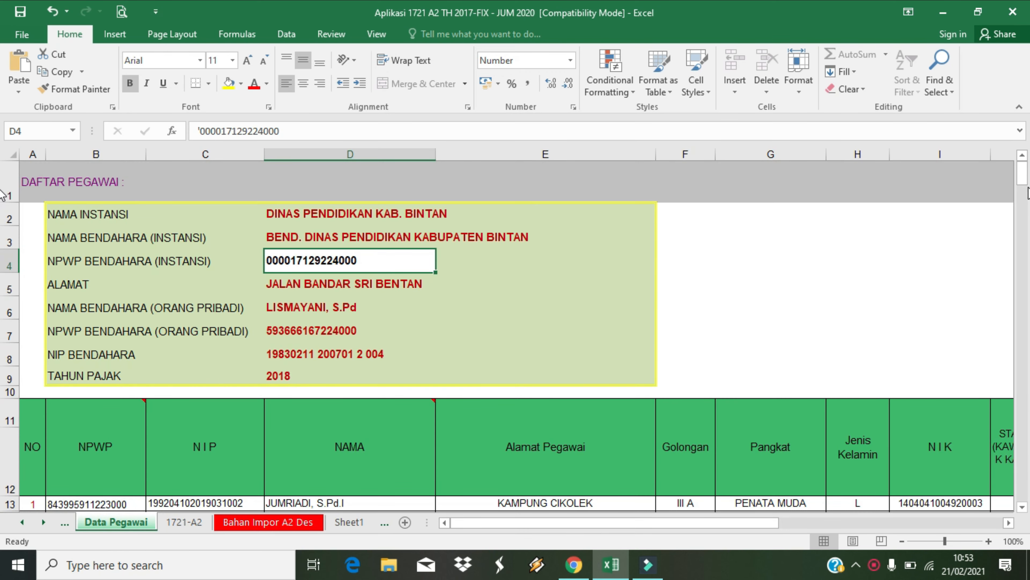
left_click_drag(1025, 167, 1022, 184)
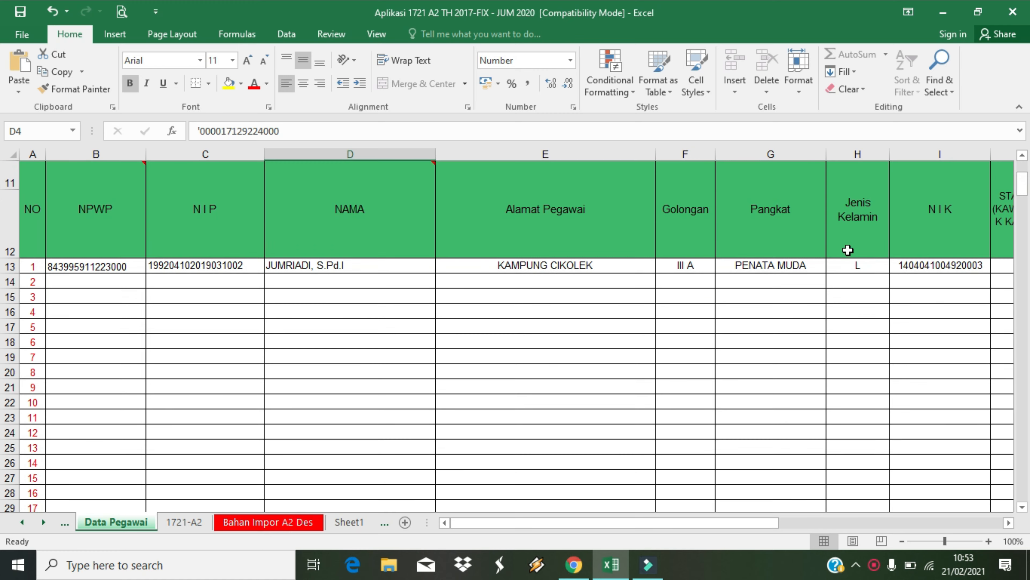
left_click(843, 264)
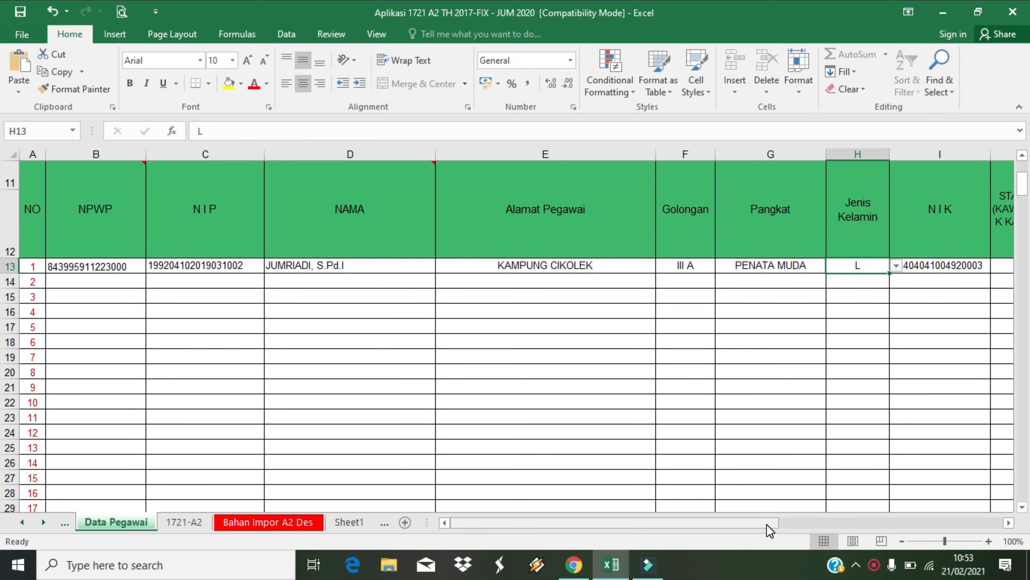
left_click_drag(766, 523, 823, 522)
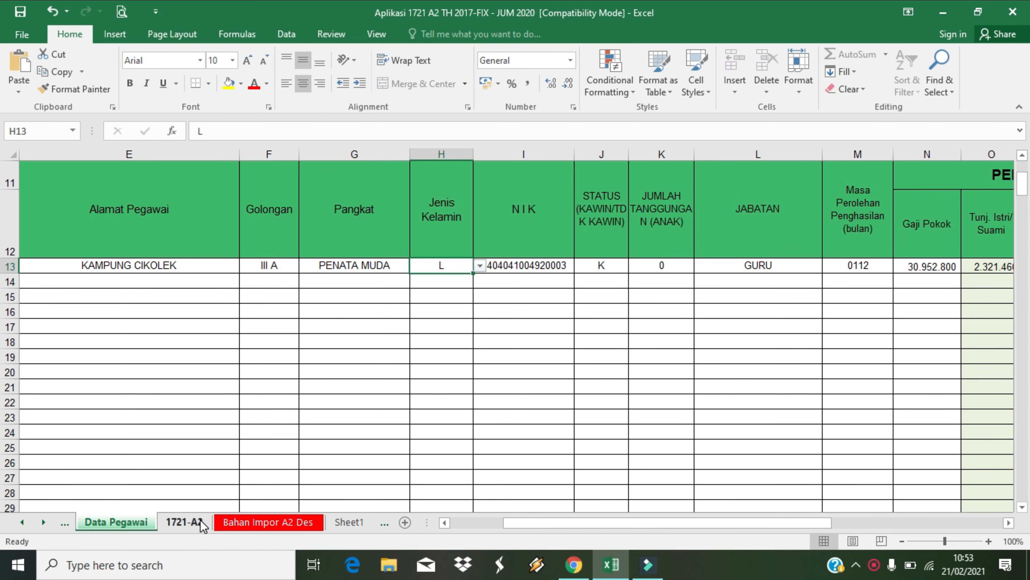
left_click(186, 521)
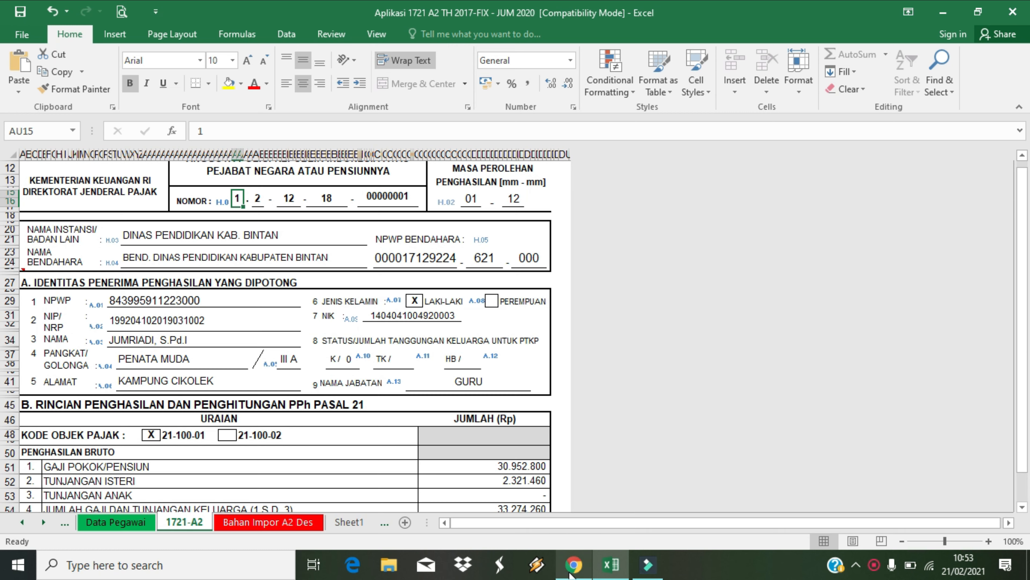
Step: Return to the e-Filing form in Chrome, answer Tidak to having dependants and continue to page 11
left_click(572, 572)
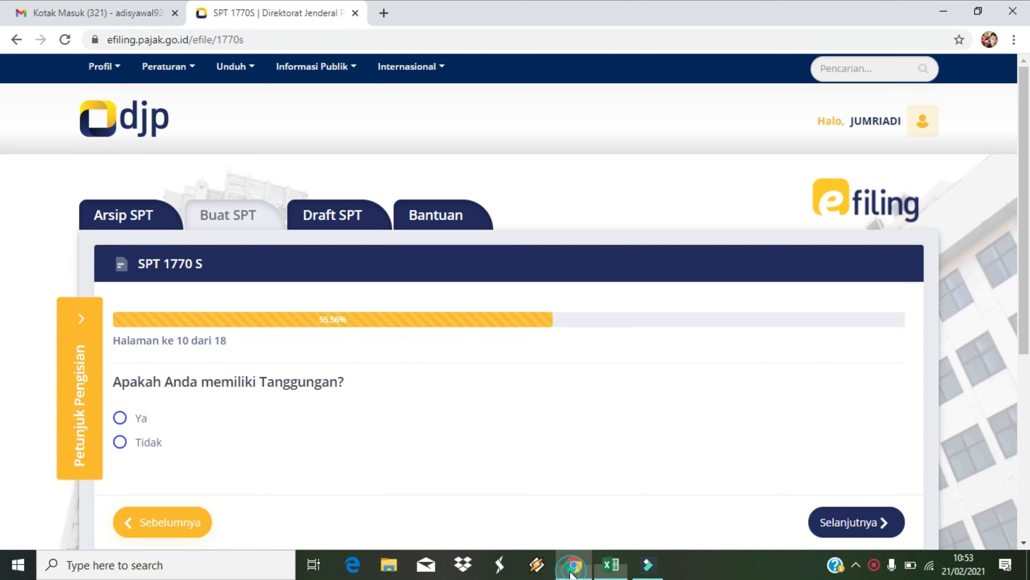
left_click(121, 443)
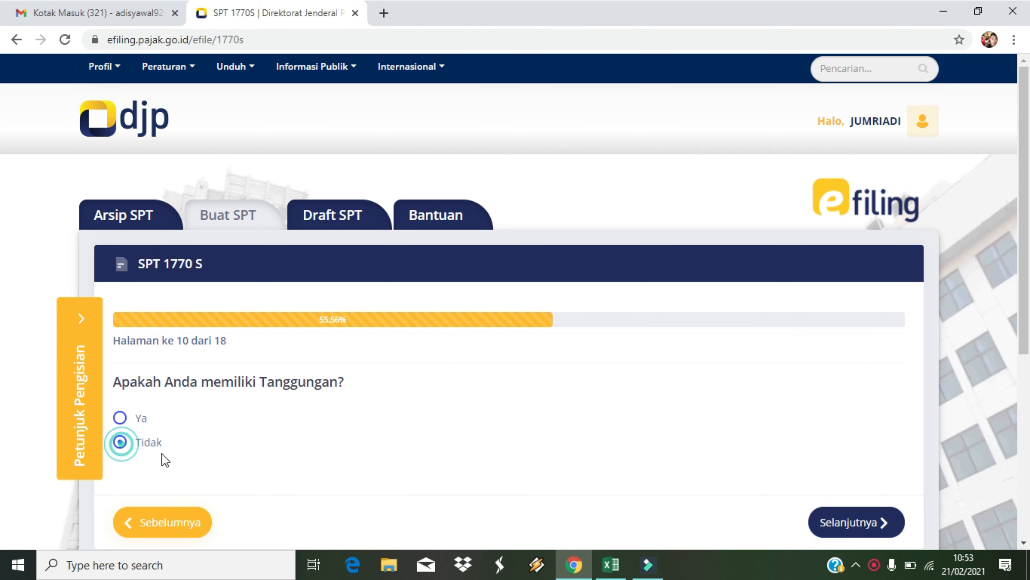
left_click(852, 522)
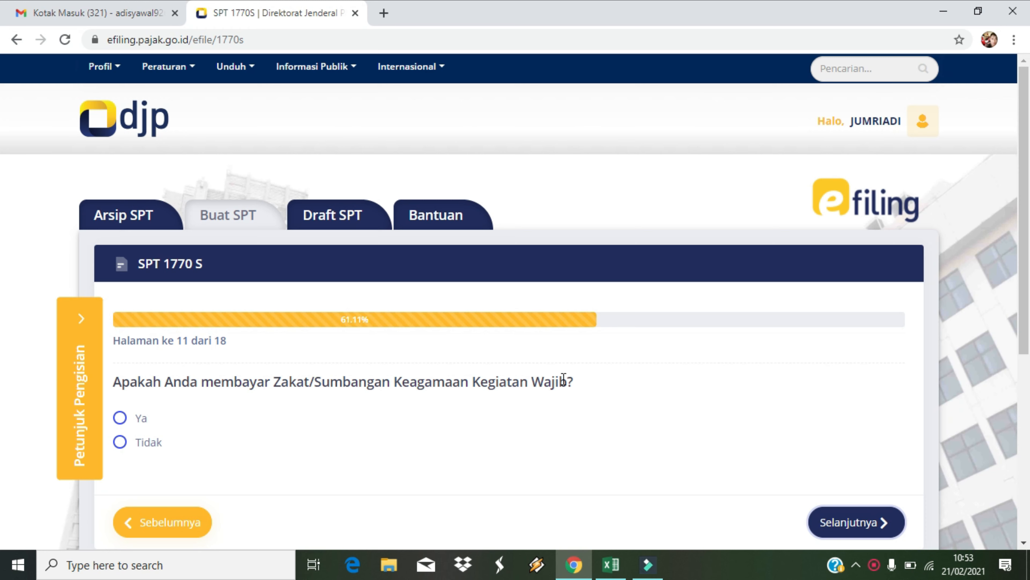
left_click(120, 418)
left_click_drag(1027, 265, 1024, 345)
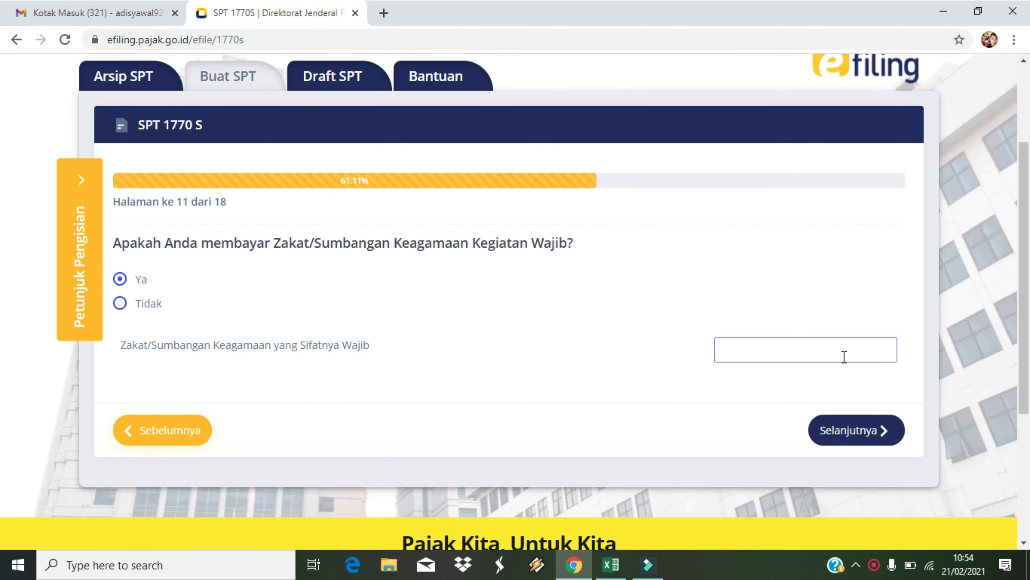
left_click(757, 350)
Step: Answer Tidak to paying Zakat/Sumbangan Keagamaan Kegiatan Wajib and continue to page 12 of the SPT
left_click(121, 303)
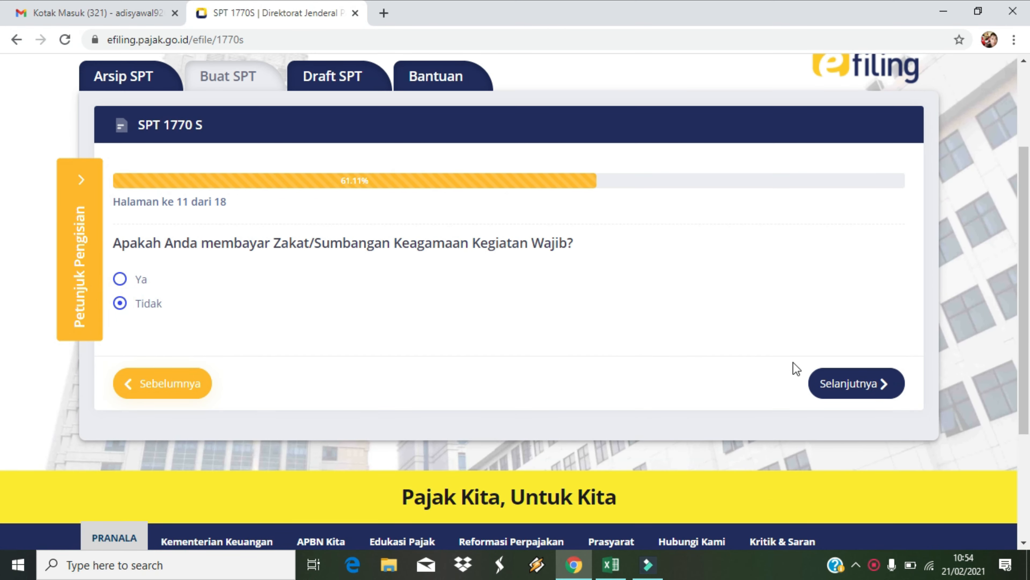
left_click(842, 383)
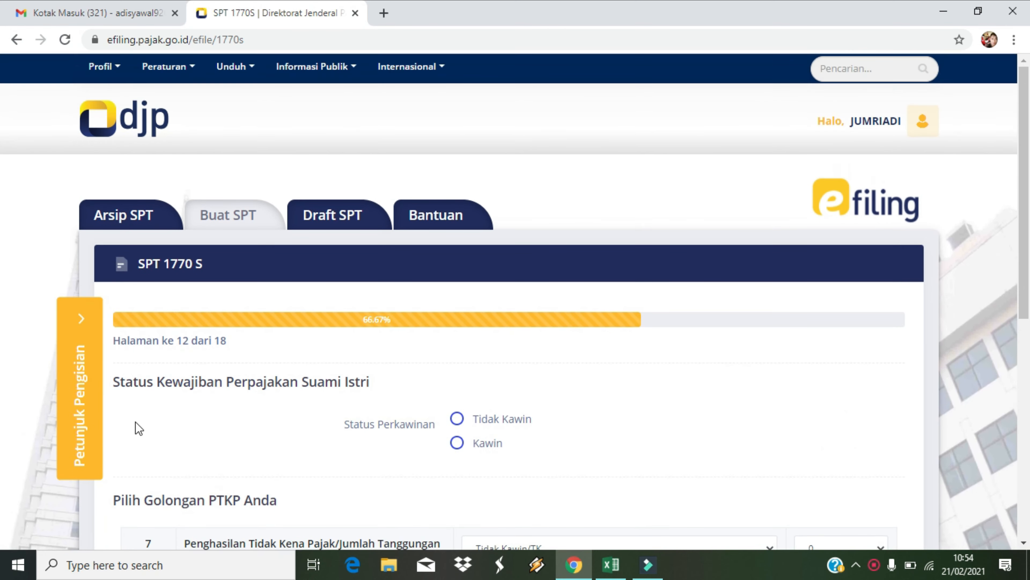
Step: Check the marital status in the Excel 1721-A2 sheet, and set Status Perkawinan to Kawin with KK / Kepala Keluarga in the e-Filing form
scroll(326, 296, "down", 2)
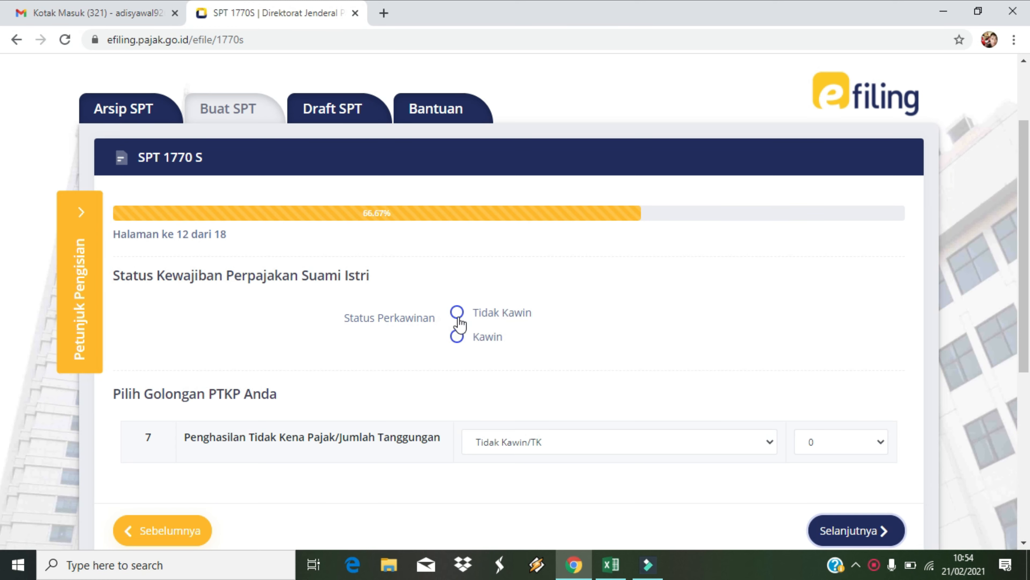
left_click(611, 564)
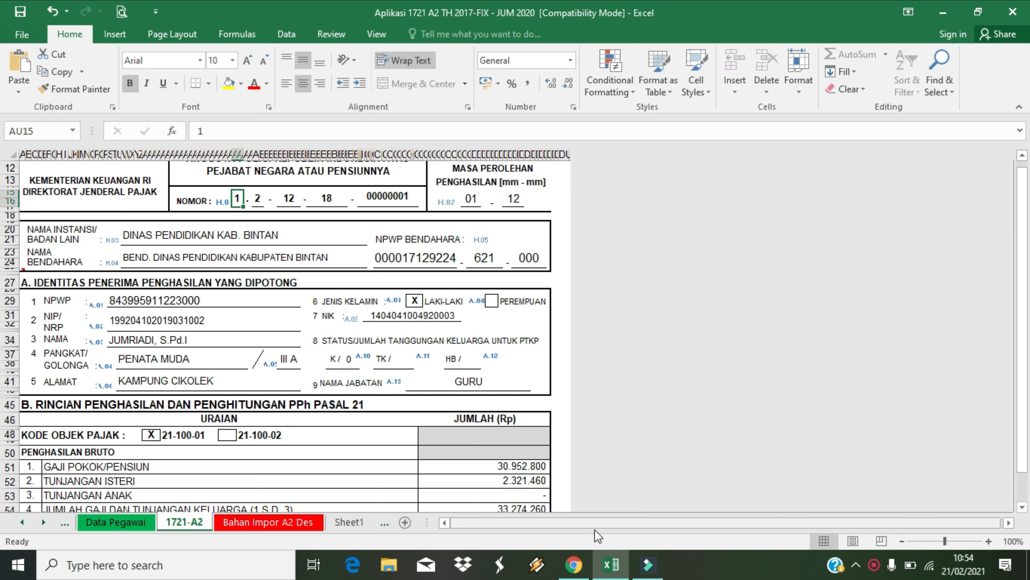
left_click(611, 569)
left_click(457, 336)
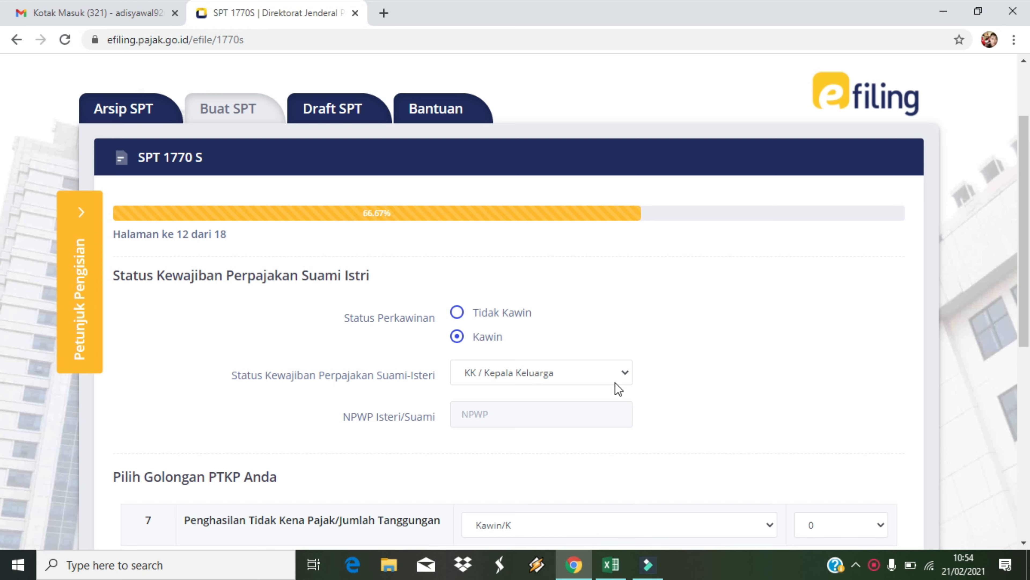
left_click(626, 376)
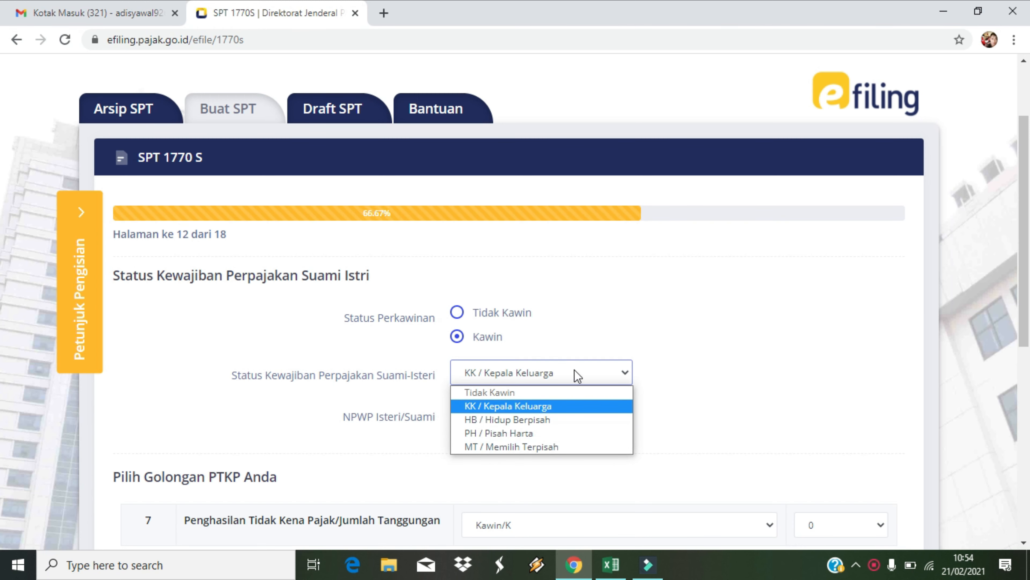
left_click(578, 376)
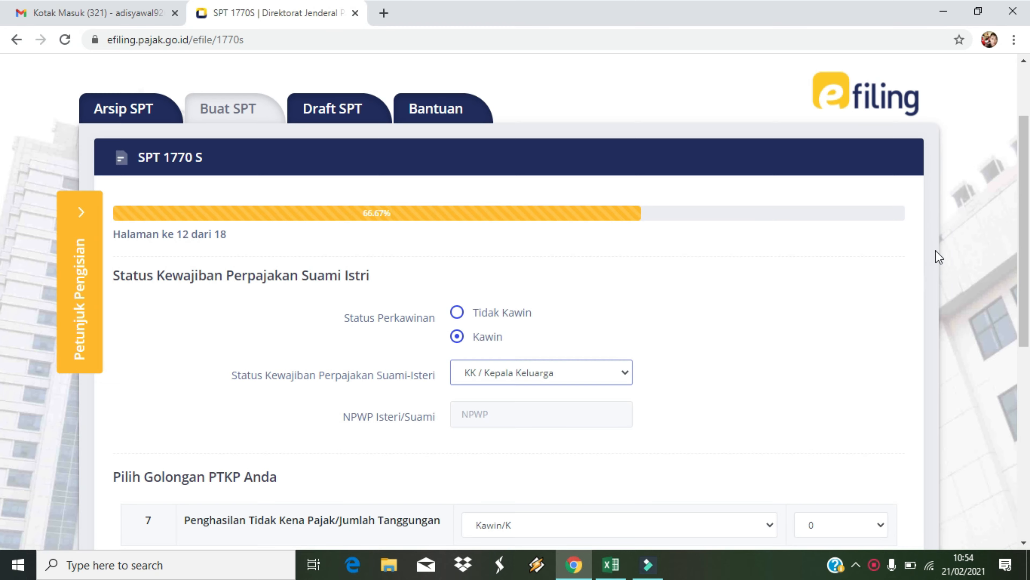
Step: Check the PTKP category Kawin/K with 0 dependants against the Excel 1721-A2 sheet, and continue in Chrome to page 13
scroll(1, 244, "down", 3)
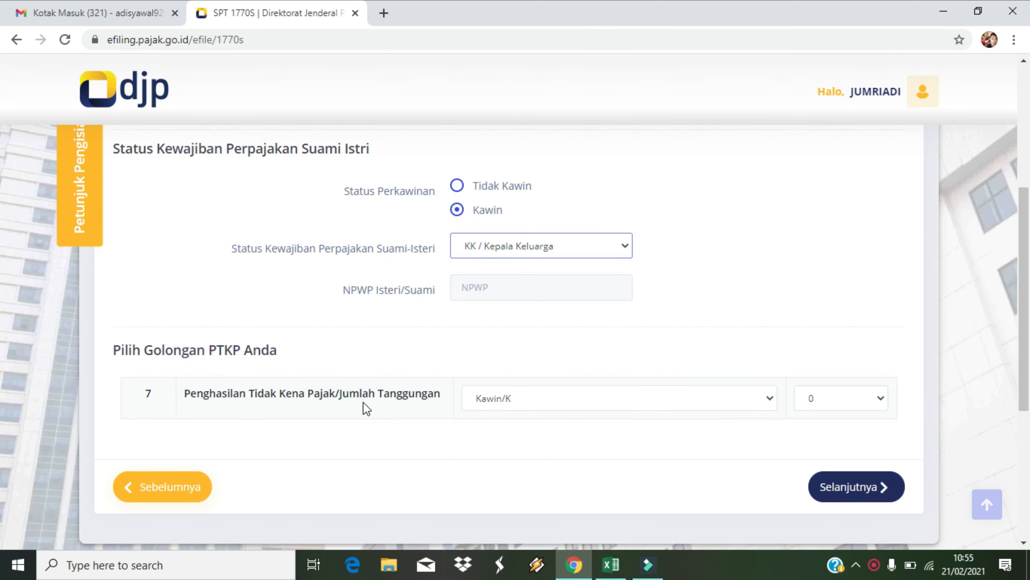
key("Tab")
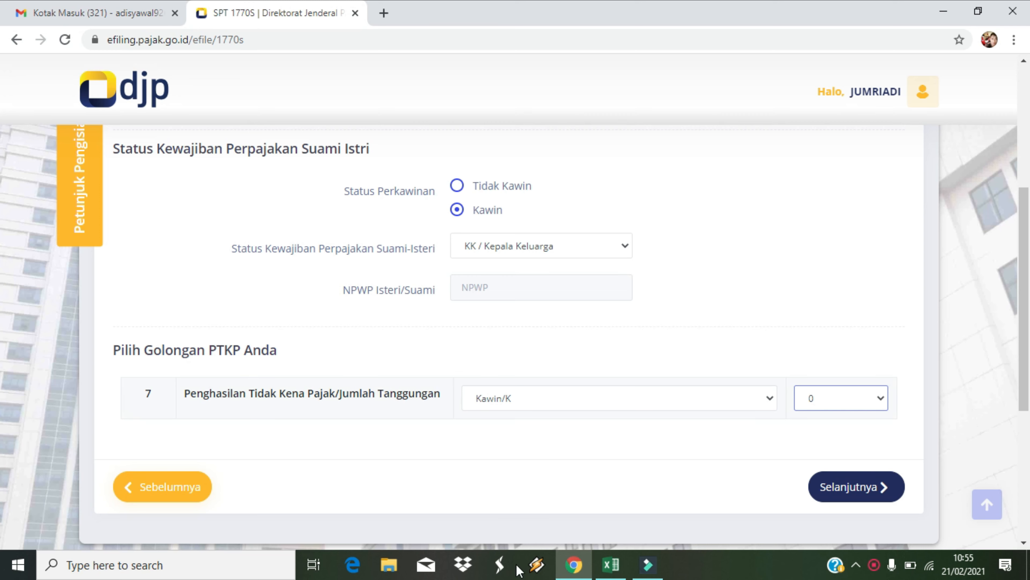
left_click(611, 564)
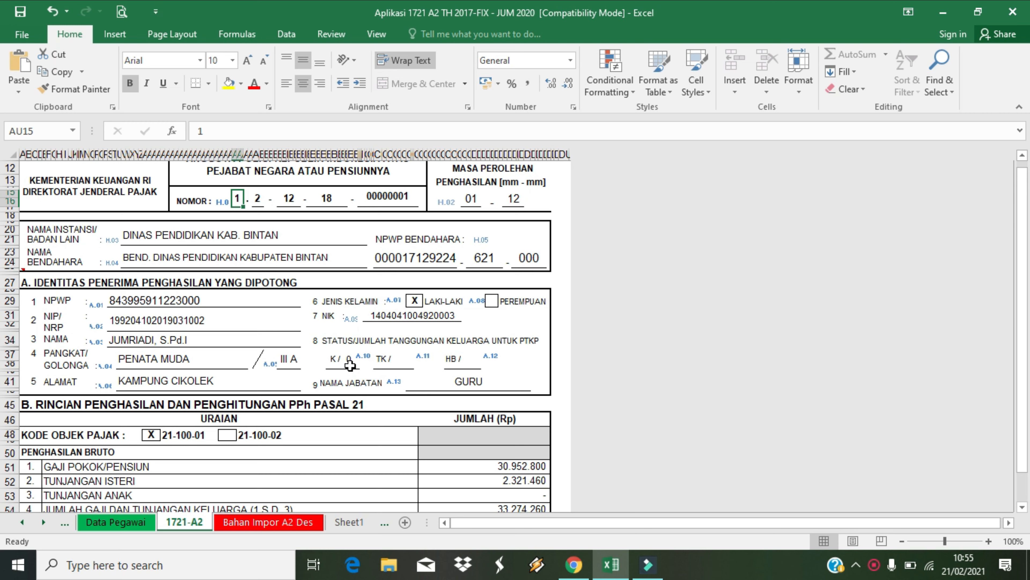
left_click(574, 564)
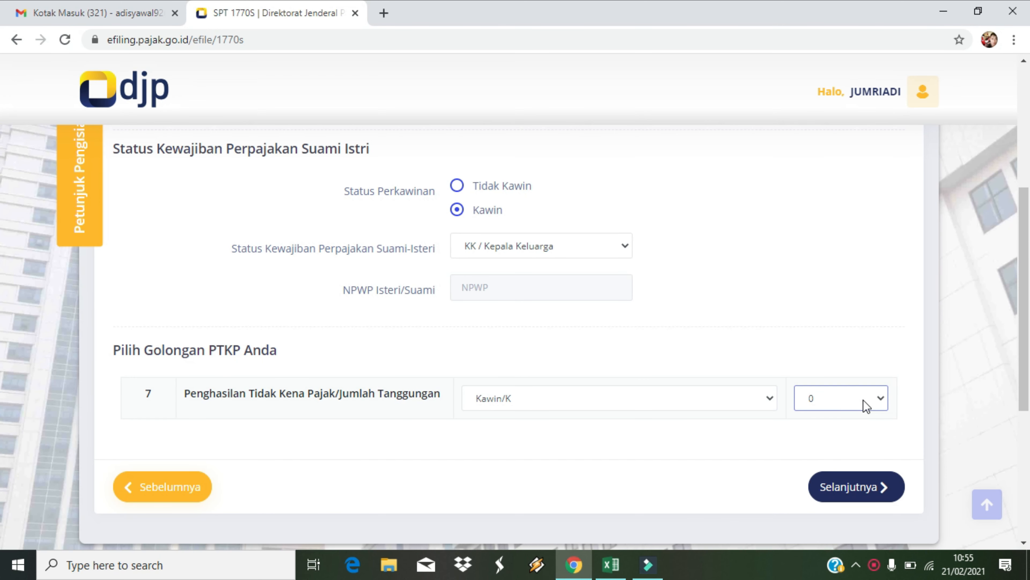
left_click(611, 564)
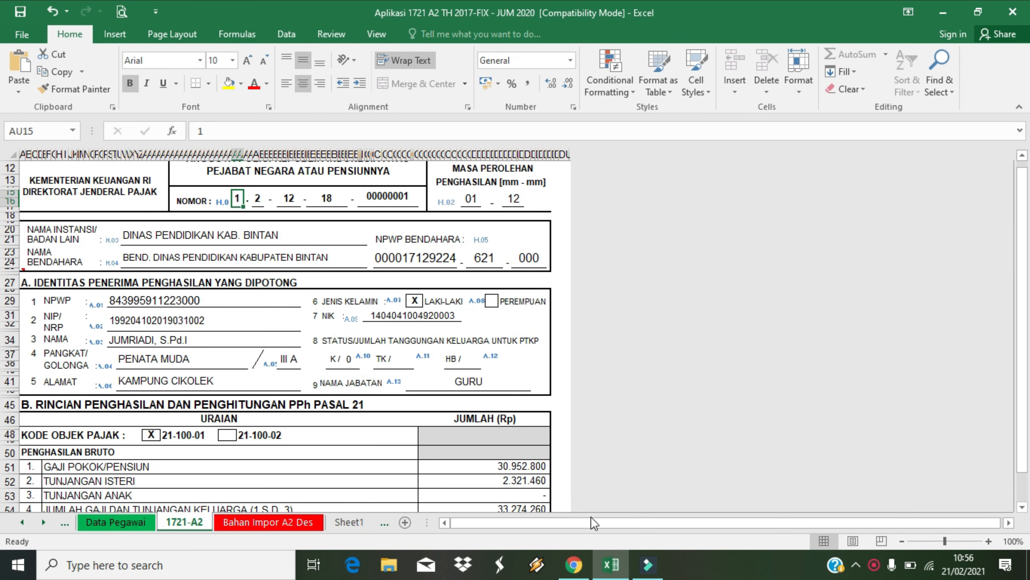
left_click(573, 564)
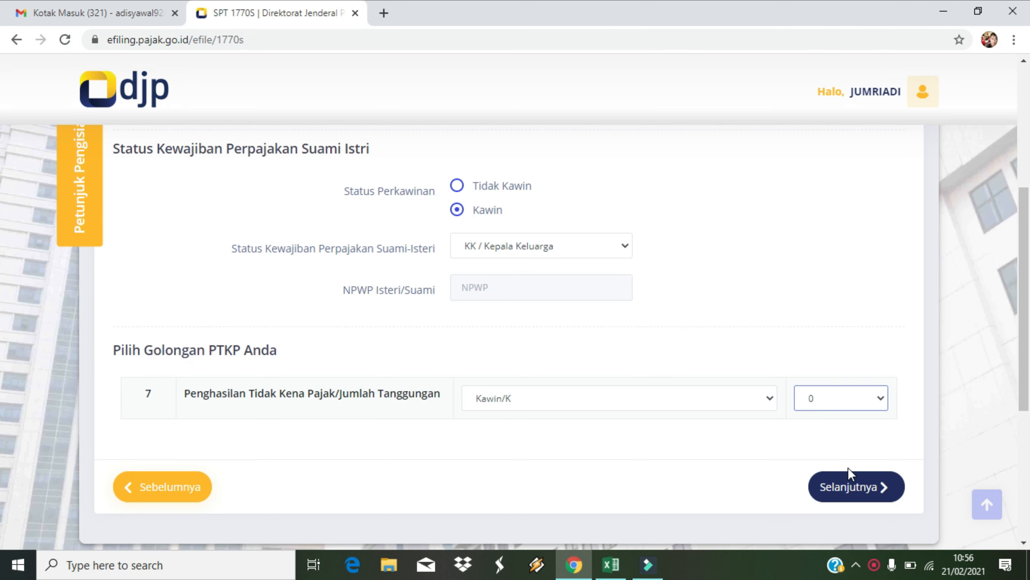
left_click(843, 492)
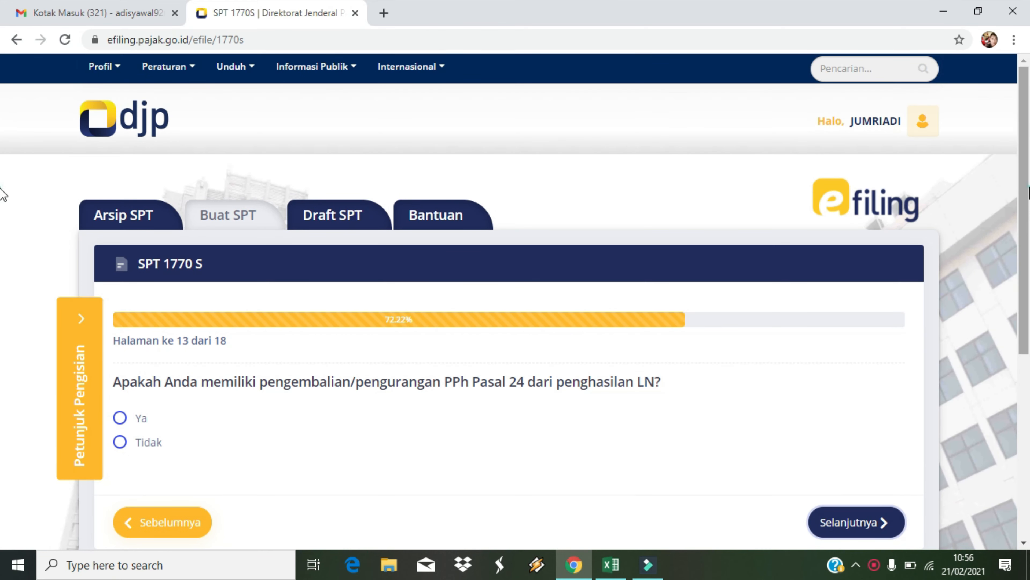
Step: Answer Tidak to having a PPh Pasal 24 return or reduction from foreign income and continue to page 14
scroll(4, 194, "down", 2)
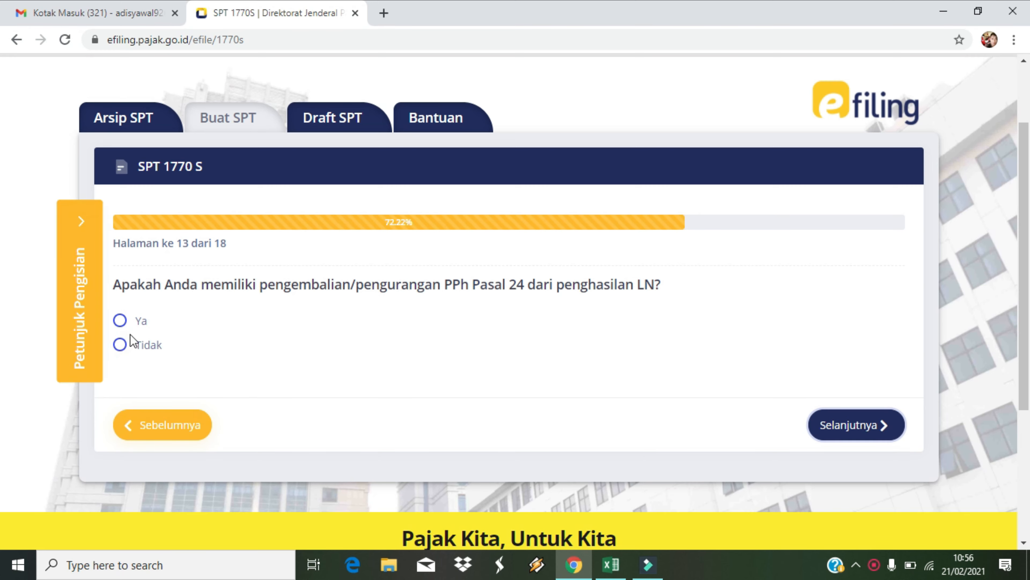
left_click(119, 346)
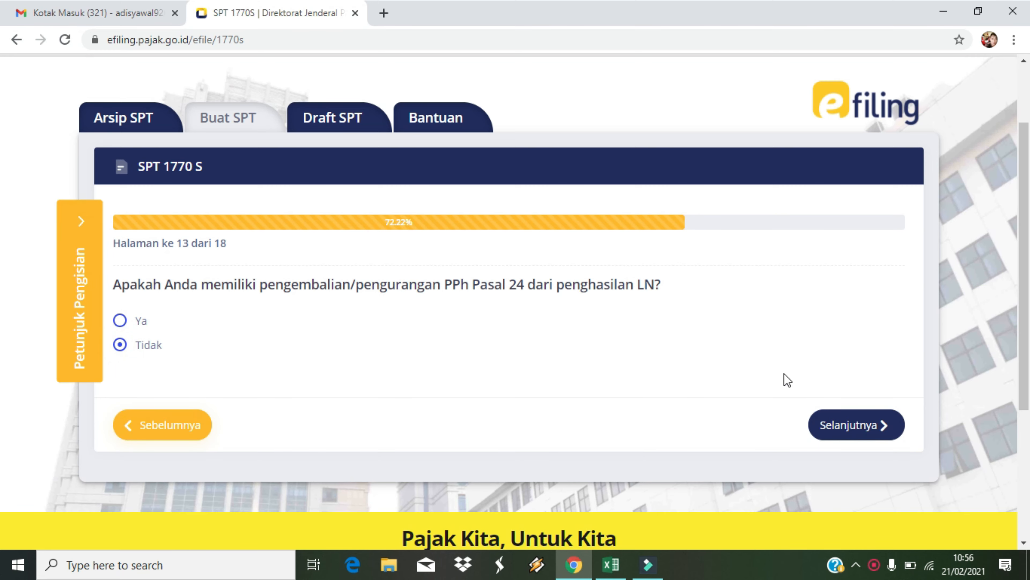
left_click(842, 424)
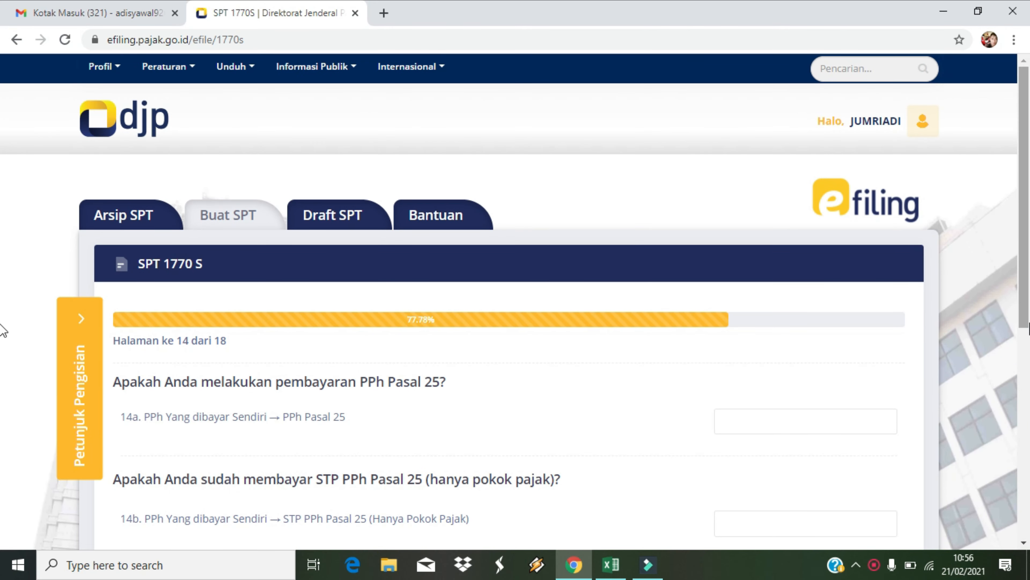
Step: Leave the PPh Pasal 25 and STP PPh Pasal 25 payment fields (14a and 14b) blank and continue to page 15
scroll(2, 286, "down", 3)
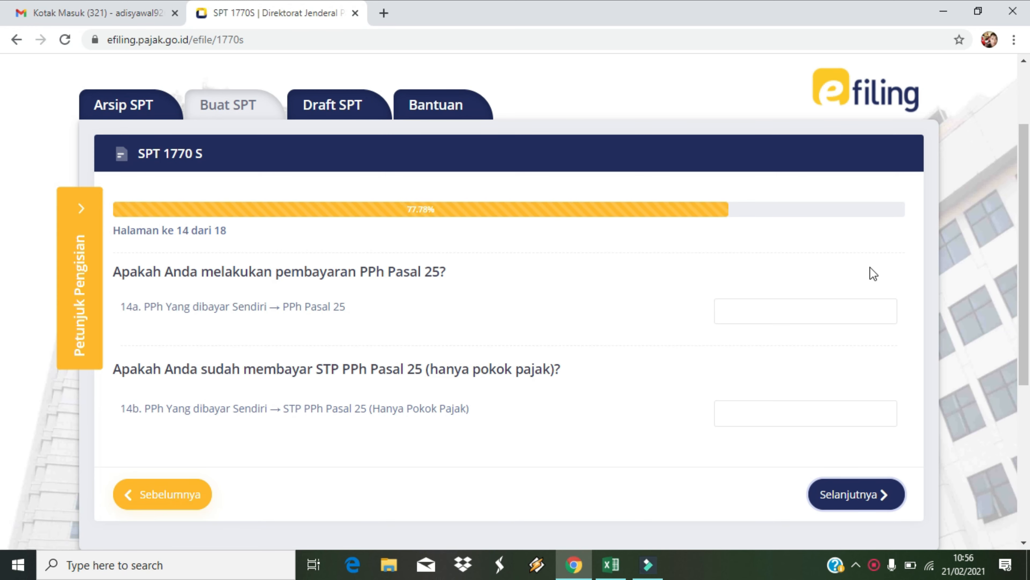
scroll(1022, 244, "down", 3)
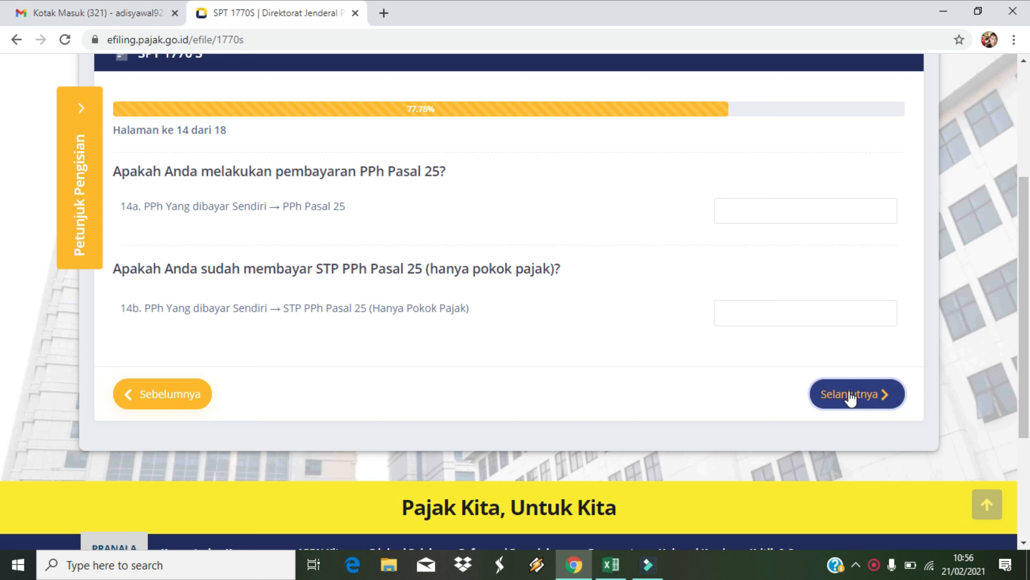
left_click(748, 212)
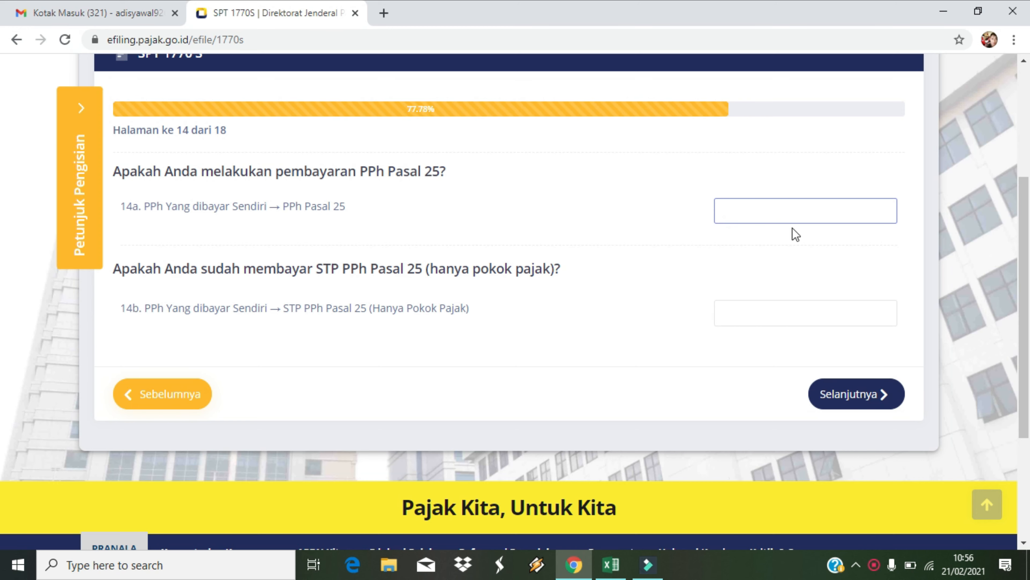
left_click(743, 312)
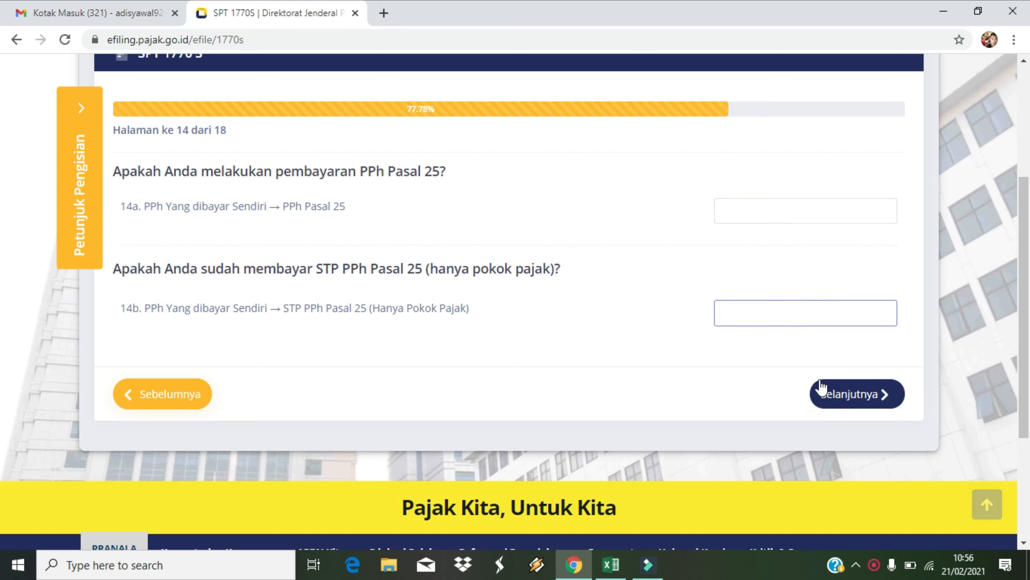
left_click(853, 398)
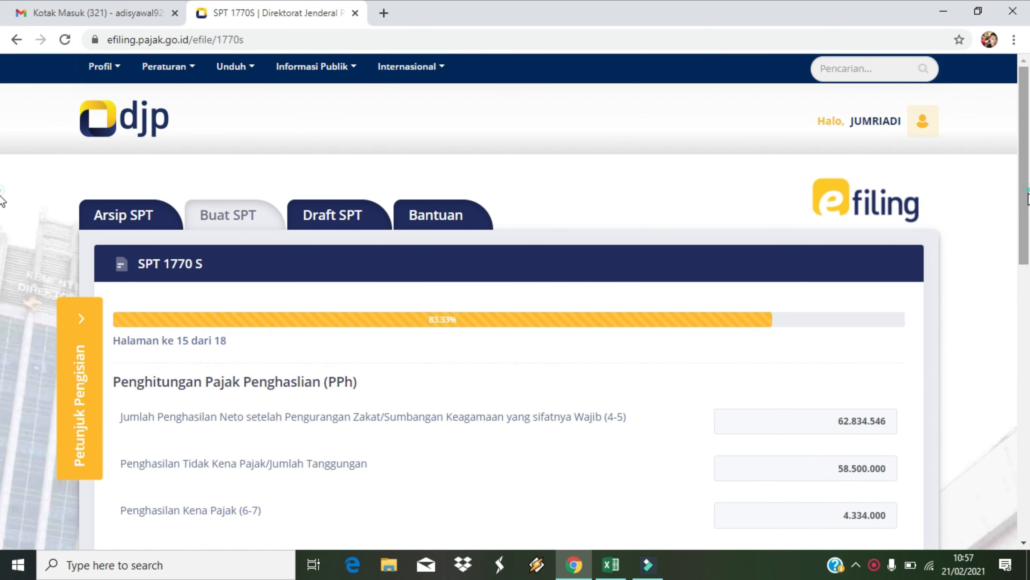
Step: Compare the net income on page 15 of the SPT with the figures in the Excel 1721-A2 sheet
scroll(2, 200, "down", 4)
scroll(2, 197, "down", 1)
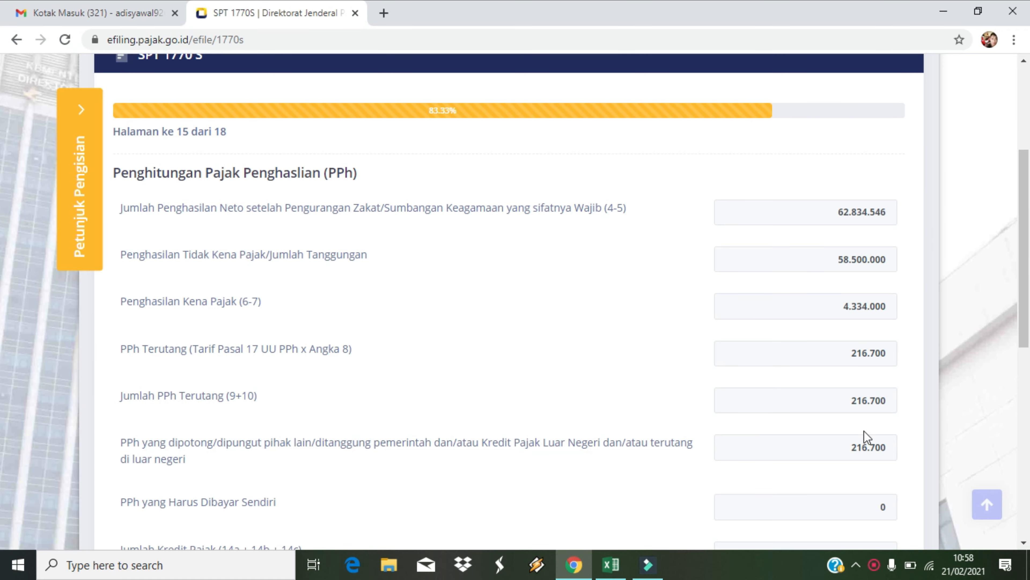
left_click(611, 572)
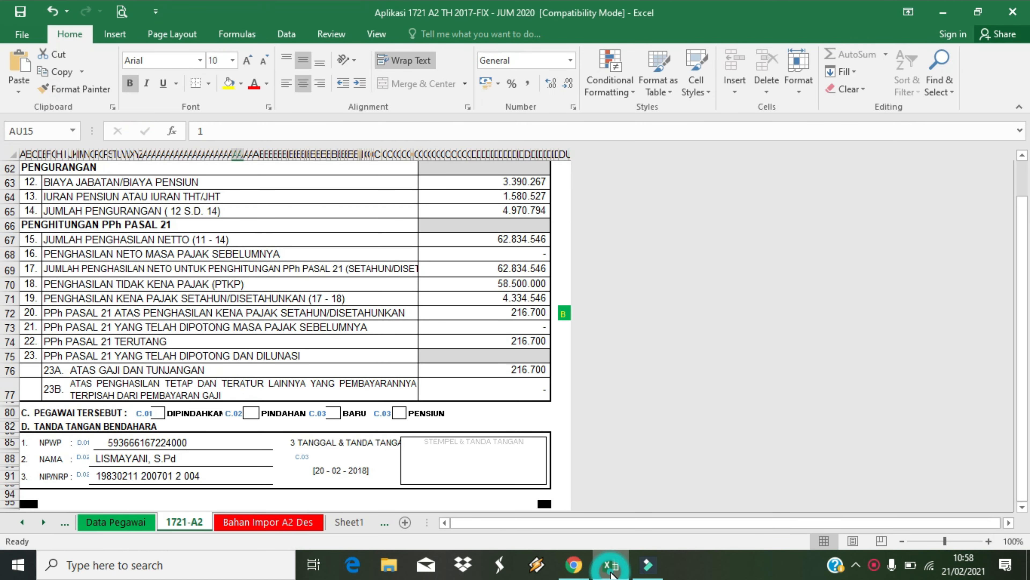
mouse_move(1028, 234)
left_mouse_down()
mouse_move(1029, 179)
mouse_move(1029, 222)
left_mouse_up()
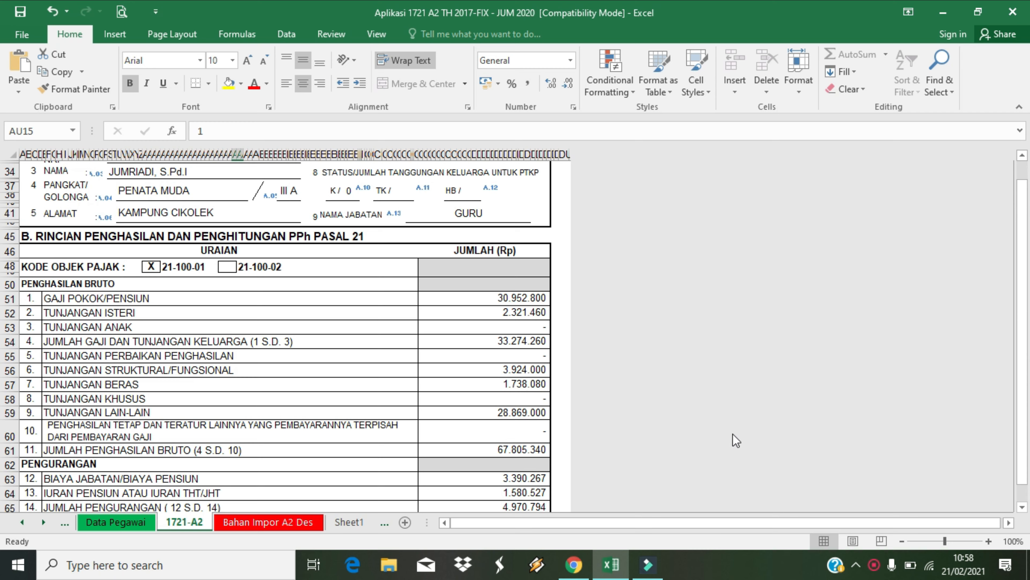
left_click(580, 566)
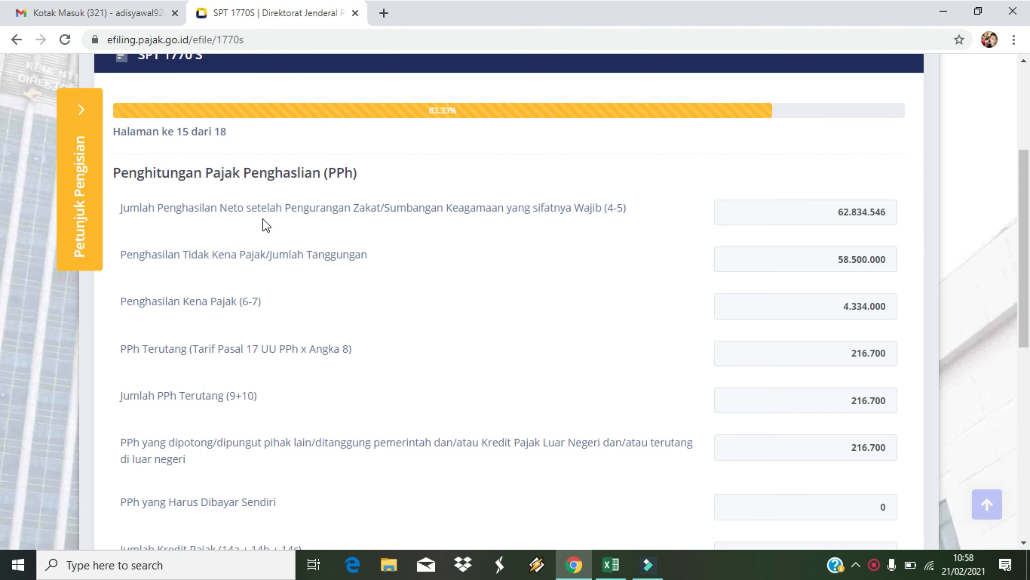
left_click(619, 572)
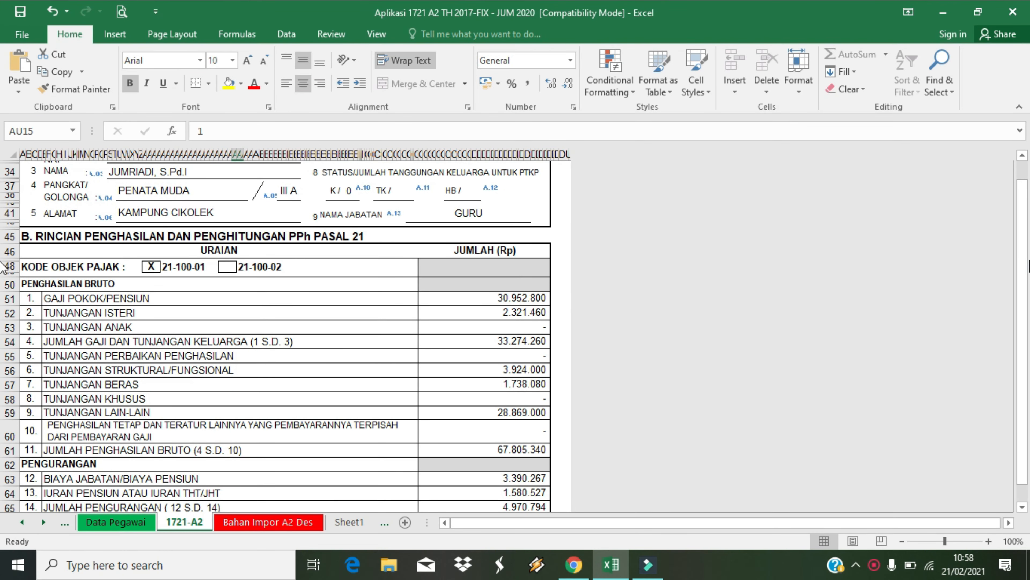
left_click_drag(1023, 336, 1026, 352)
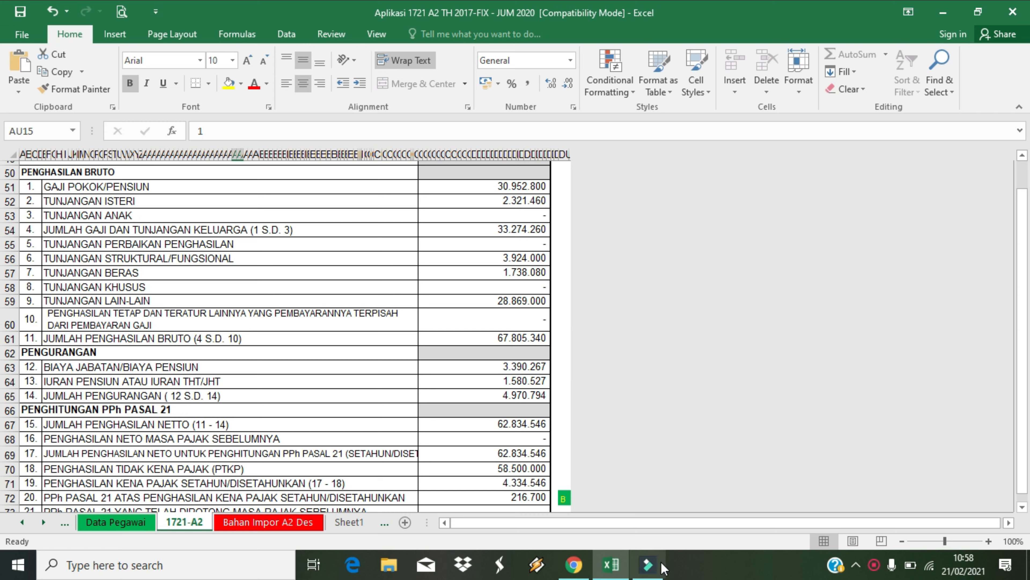
Step: Compare the Penghasilan Tidak Kena Pajak and Penghasilan Kena Pajak amounts between the e-Filing page and the Excel 1721-A2 sheet
left_click(568, 574)
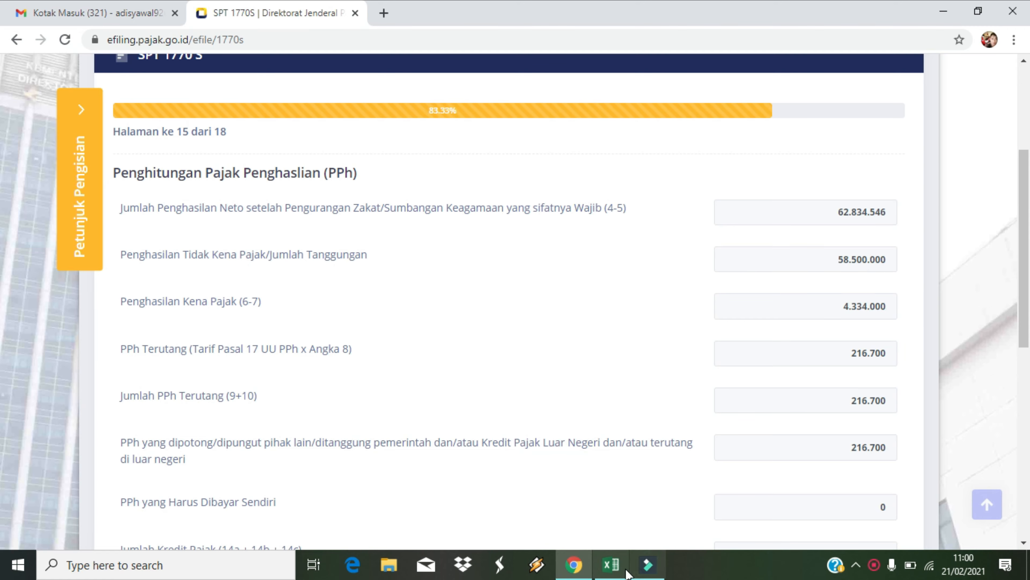
left_click(611, 570)
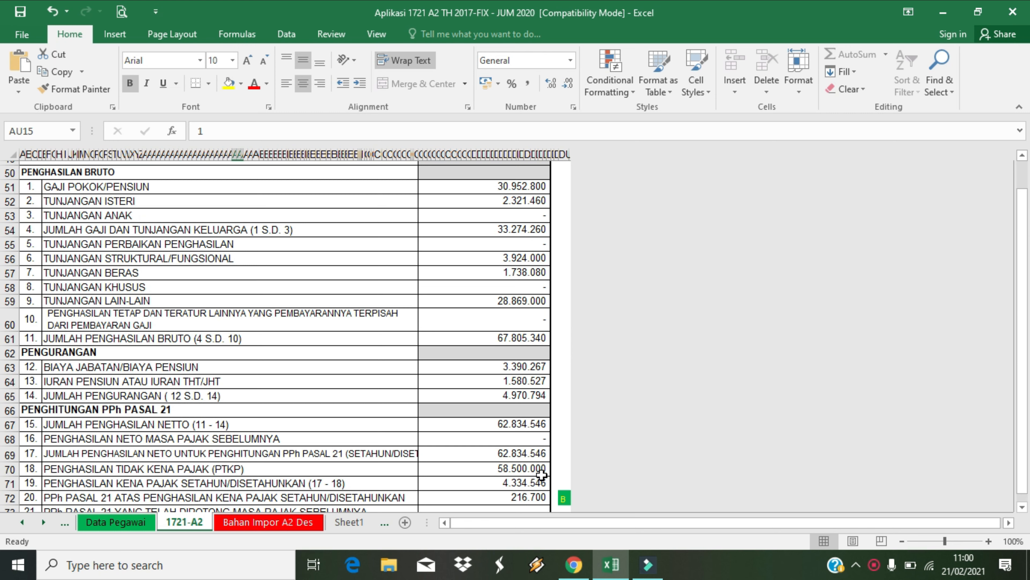
left_click(573, 568)
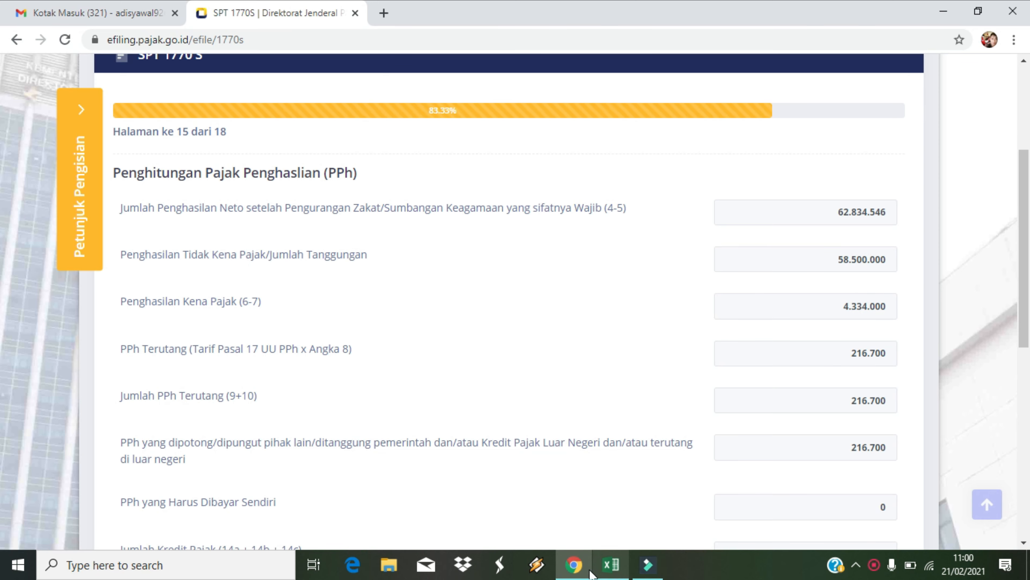
left_click(619, 571)
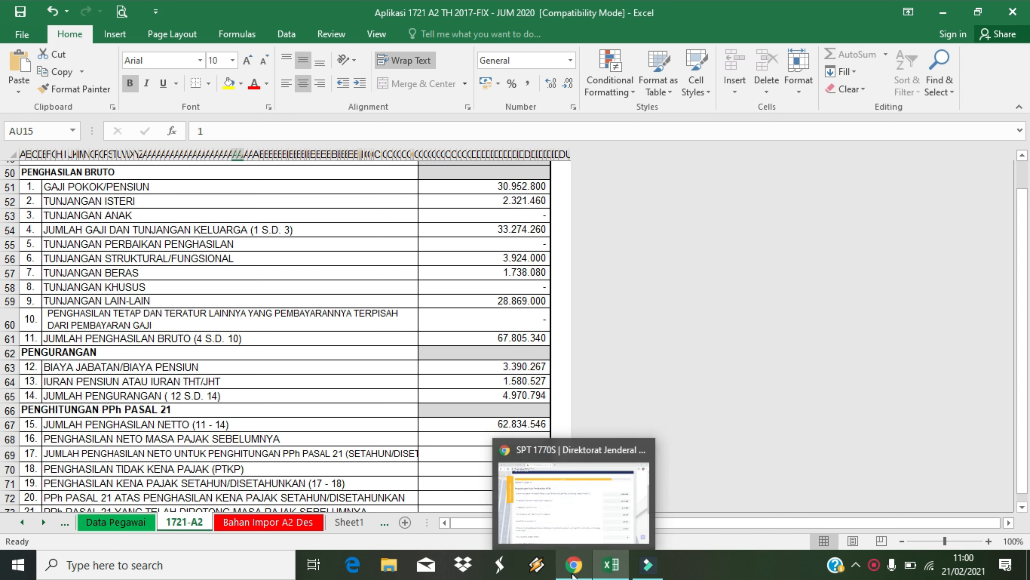
left_click(573, 575)
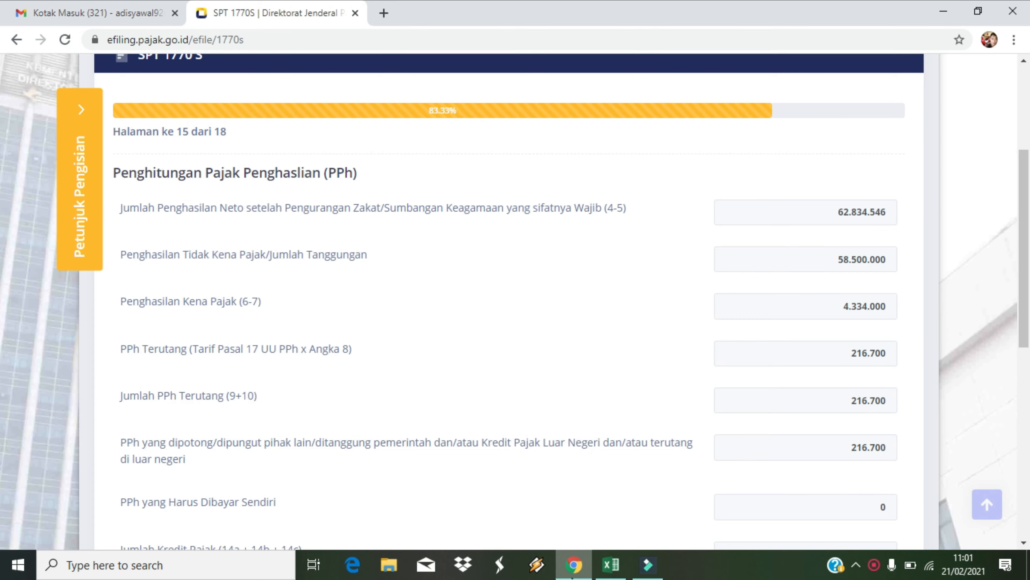
Step: Check PPh Terutang and the withheld tax against PPh Pasal 21 in Excel, and examine the final payment status in the e-Filing form
left_click(610, 569)
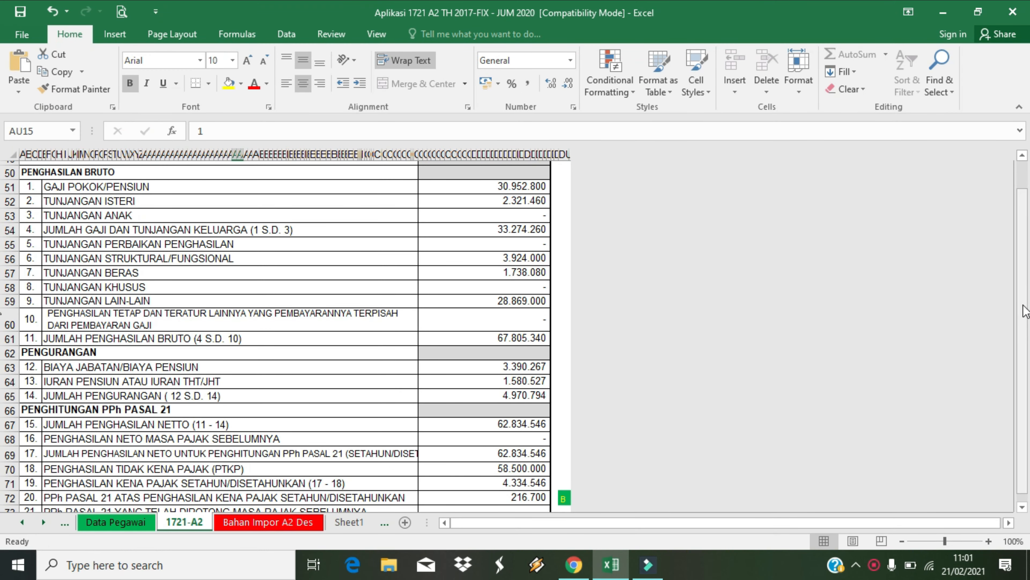
left_click_drag(1025, 310, 1022, 330)
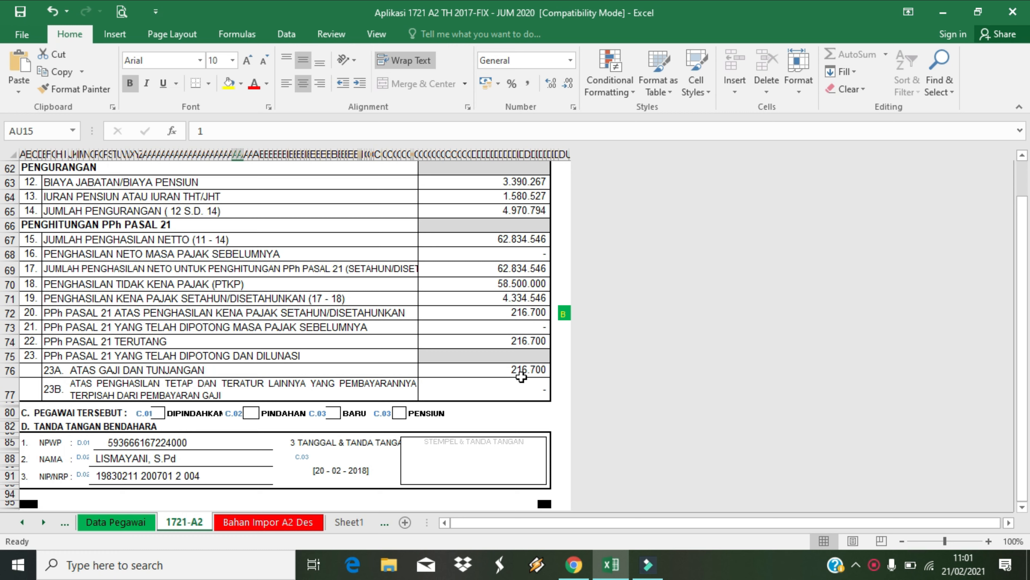
left_click(581, 569)
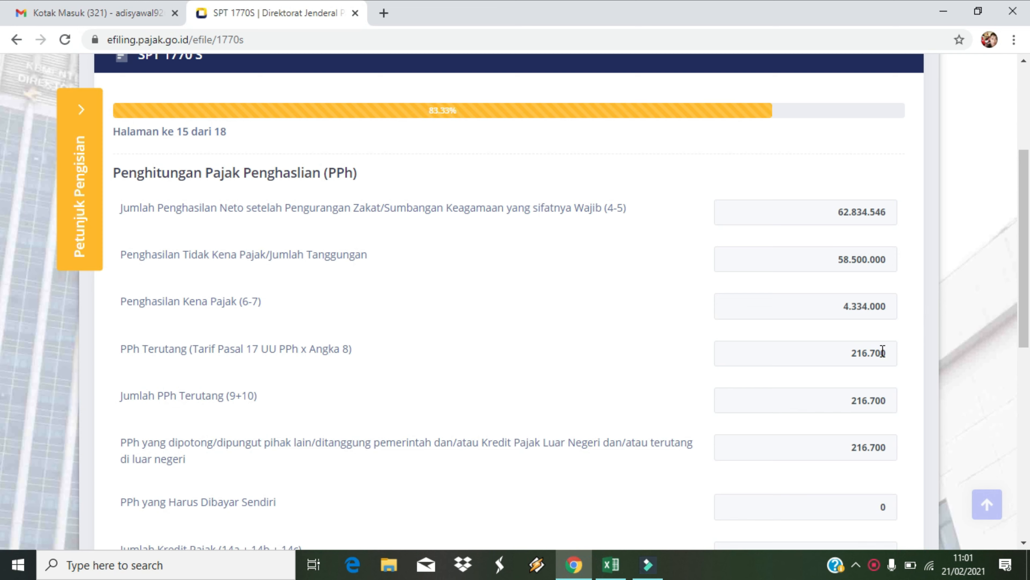
scroll(830, 462, "down", 5)
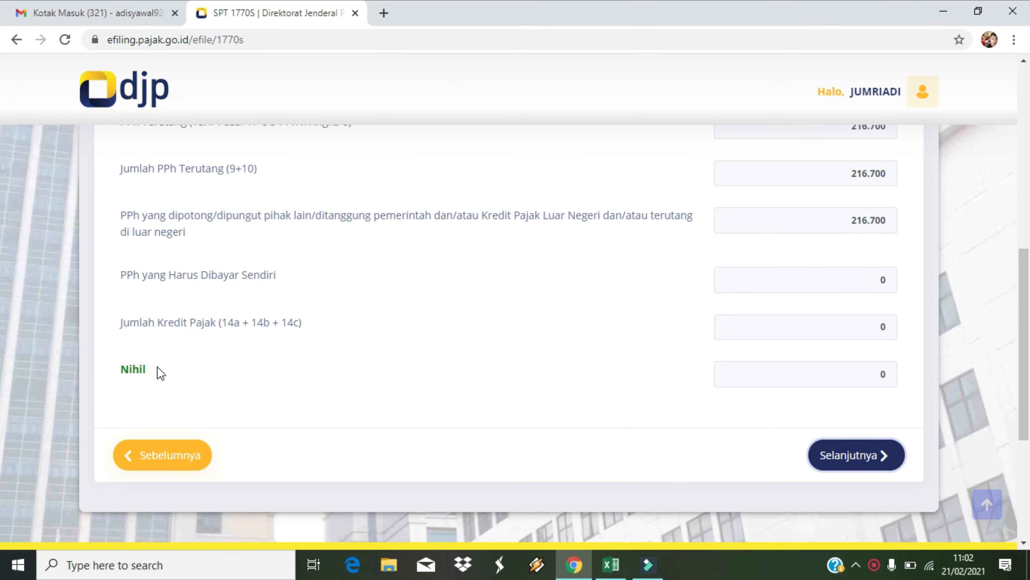
left_click(100, 361)
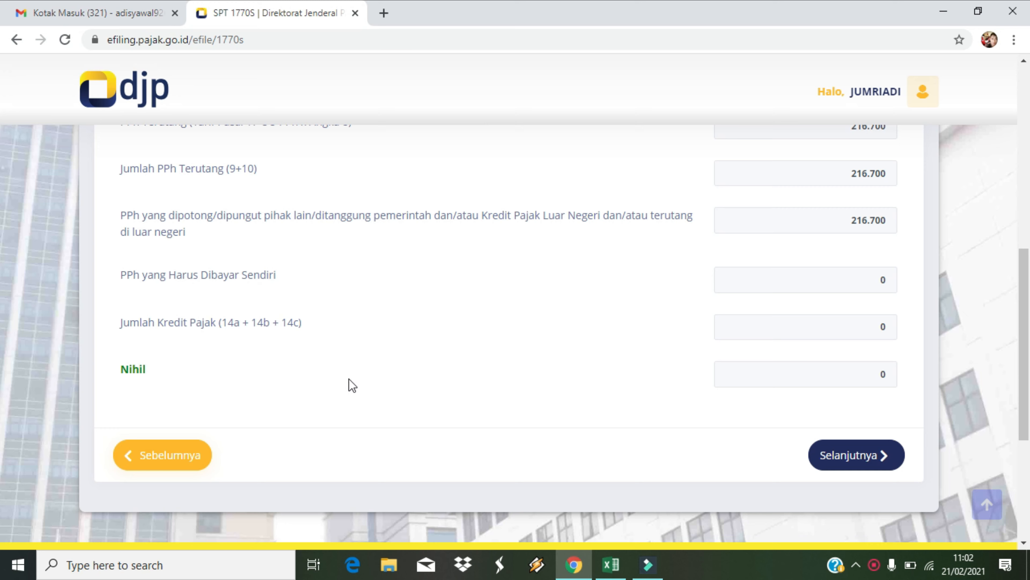
Step: Check the top of the Excel 1721-A2 form, and continue in Chrome past Proses Kurang/Lebih Bayar to page 17
left_click(610, 565)
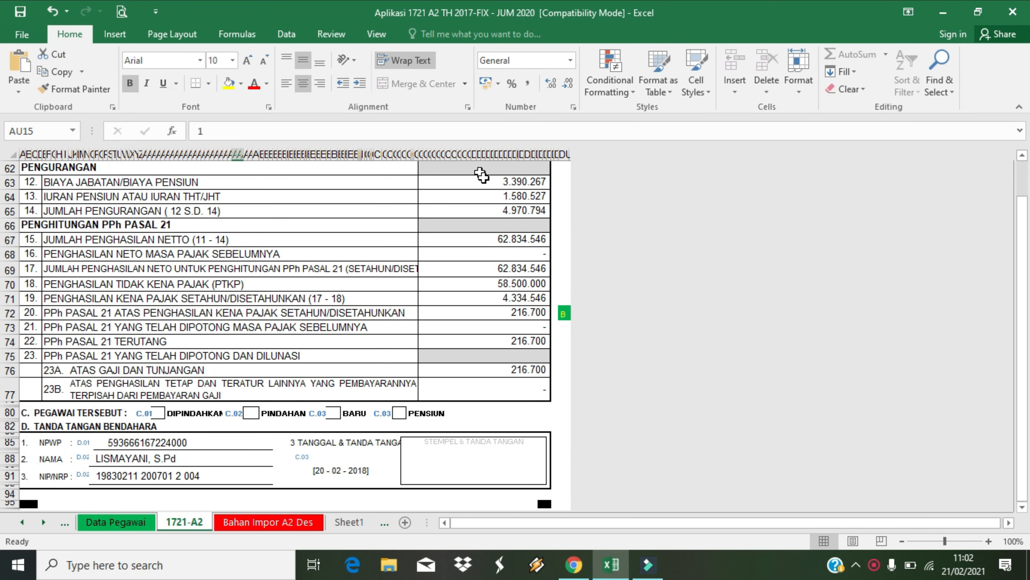
left_click_drag(1028, 222, 1028, 138)
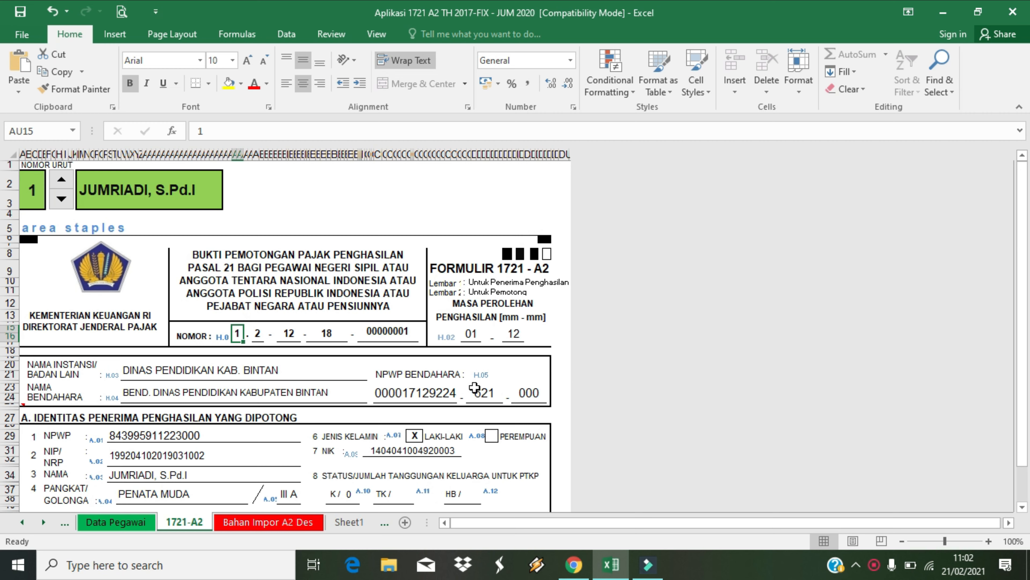
left_click(574, 565)
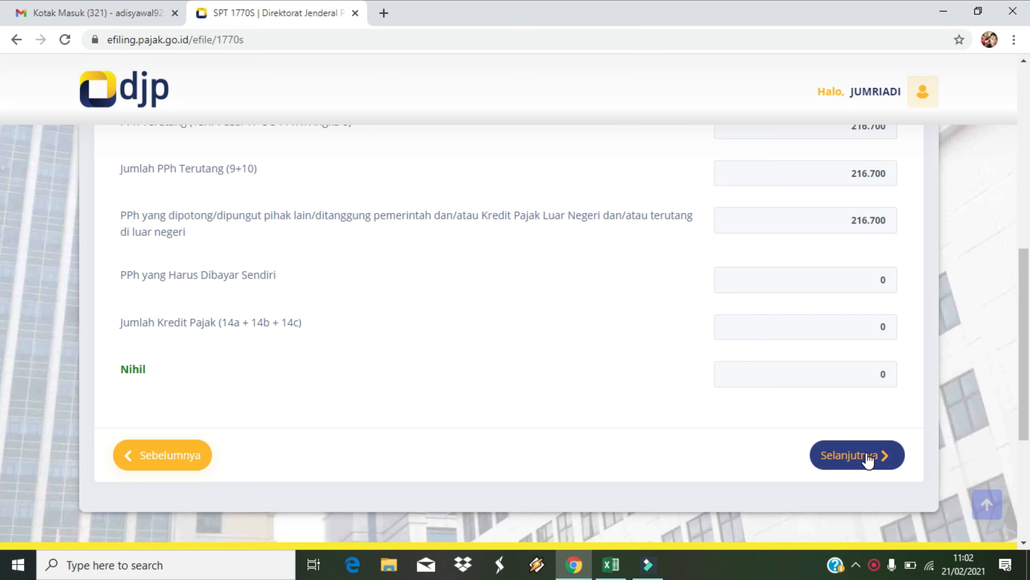
left_click(850, 462)
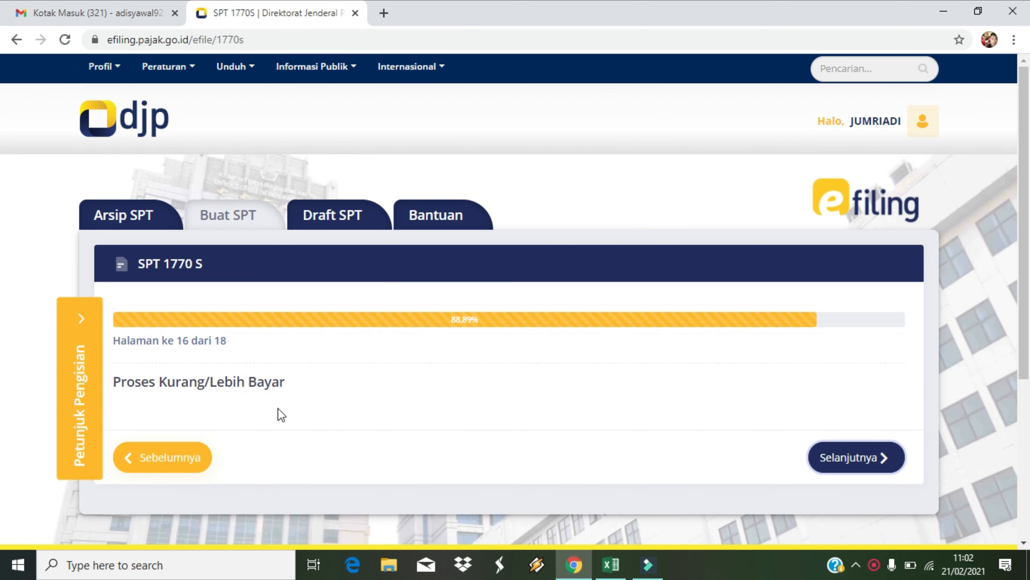
scroll(1020, 270, "down", 1)
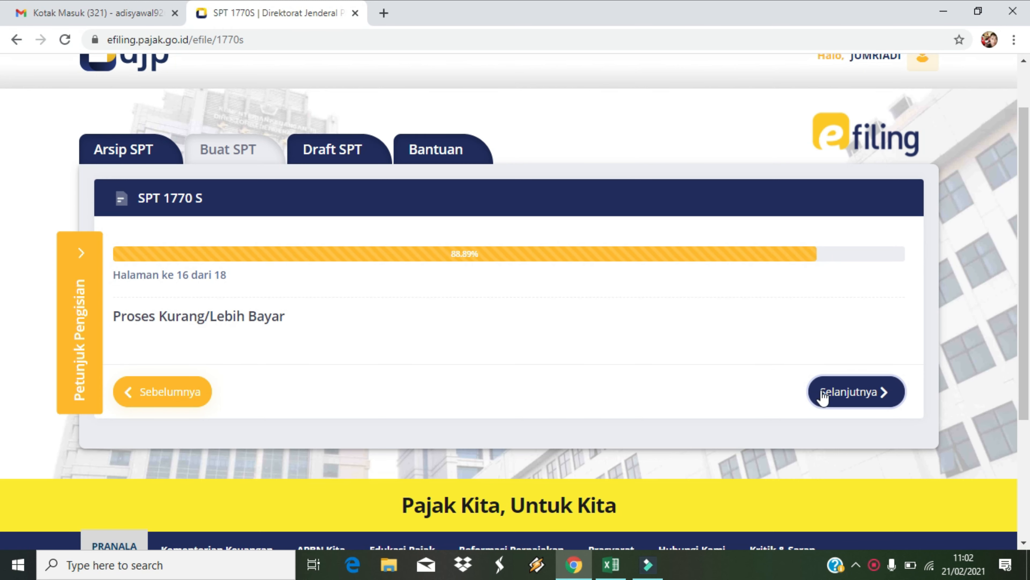
left_click(845, 393)
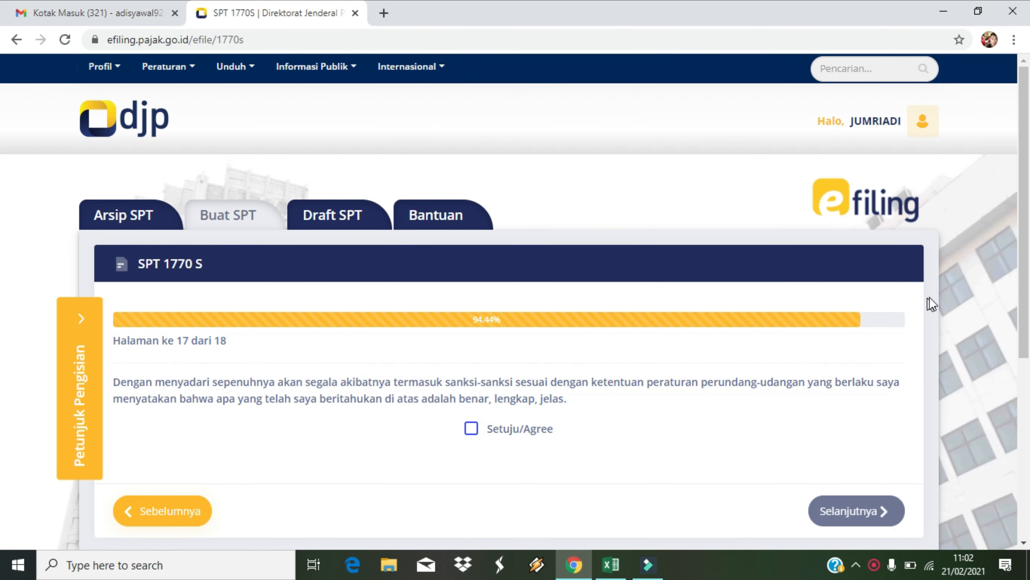
Step: Accept the declaration with Setuju/Agree and continue to page 18
scroll(1024, 273, "down", 2)
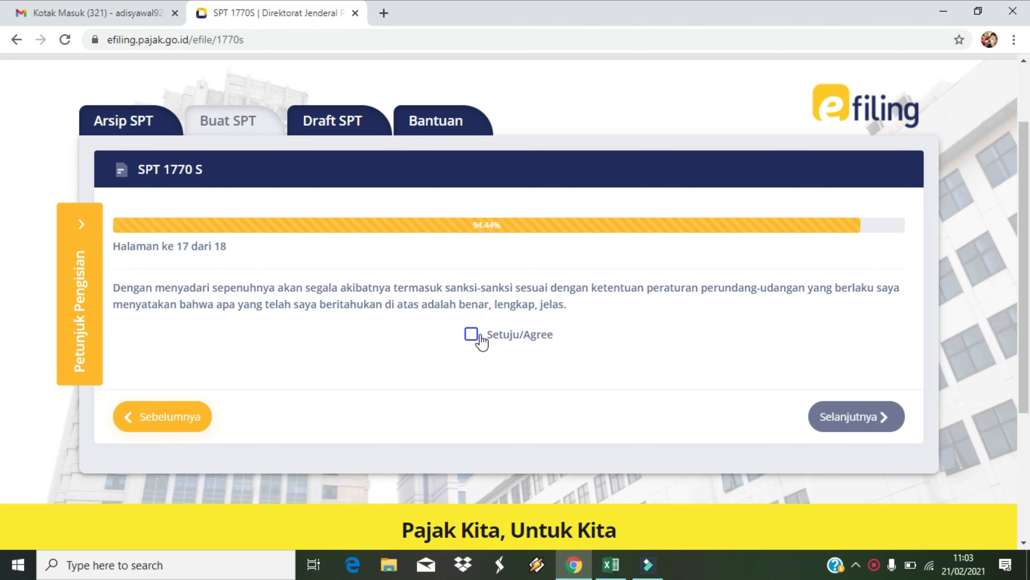
left_click(472, 335)
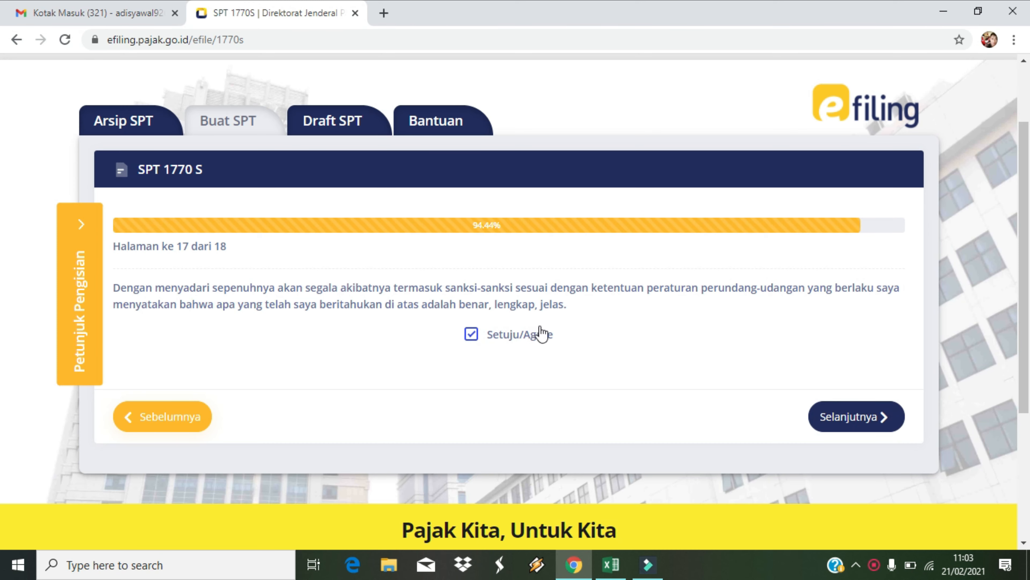
left_click(842, 418)
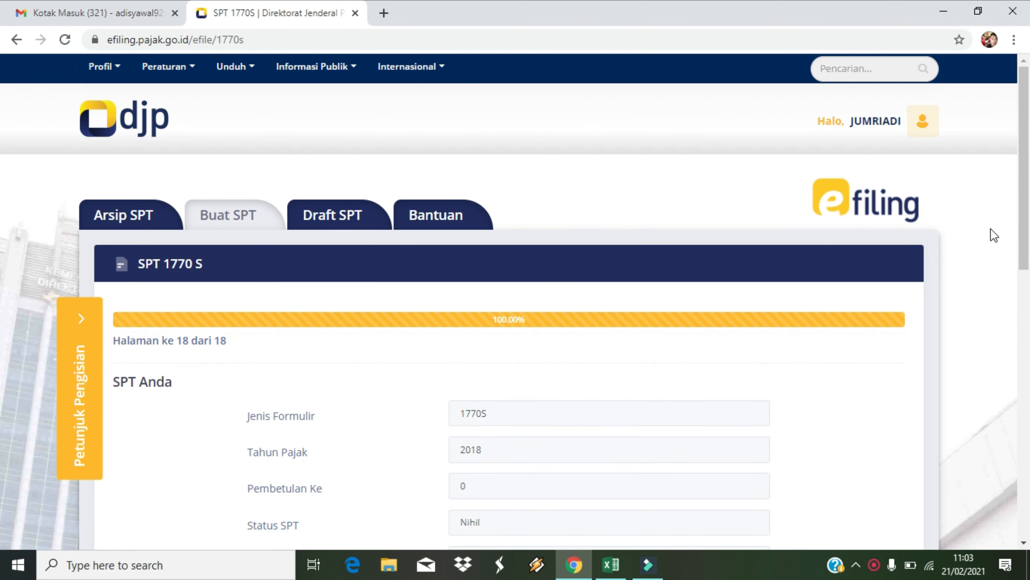
Step: Review the SPT Anda summary and request the verification code by email, closing the sending confirmation
left_click_drag(1021, 203, 1016, 289)
scroll(510, 403, "down", 1)
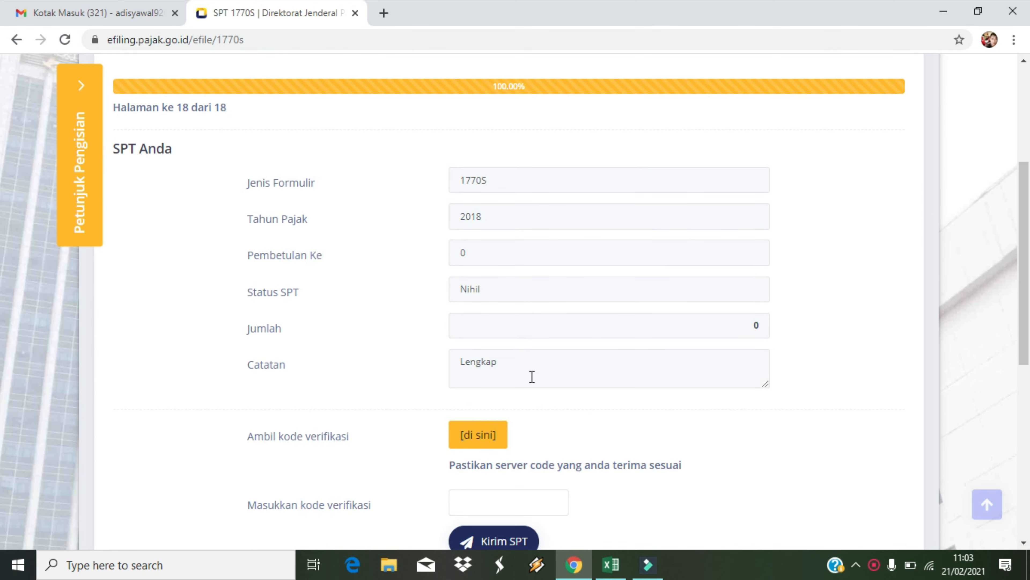
scroll(1024, 207, "down", 1)
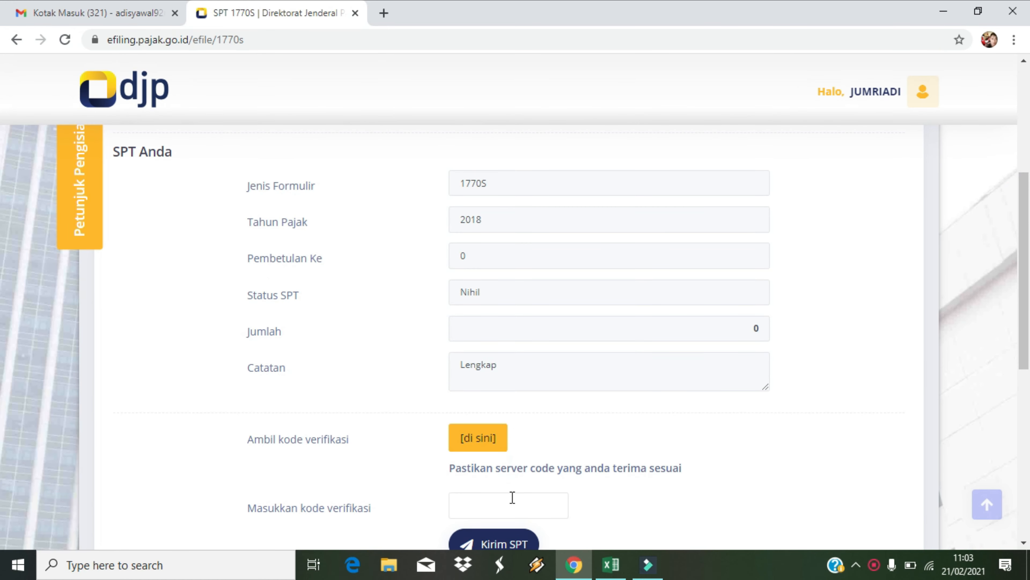
left_click(505, 504)
scroll(631, 336, "down", 3)
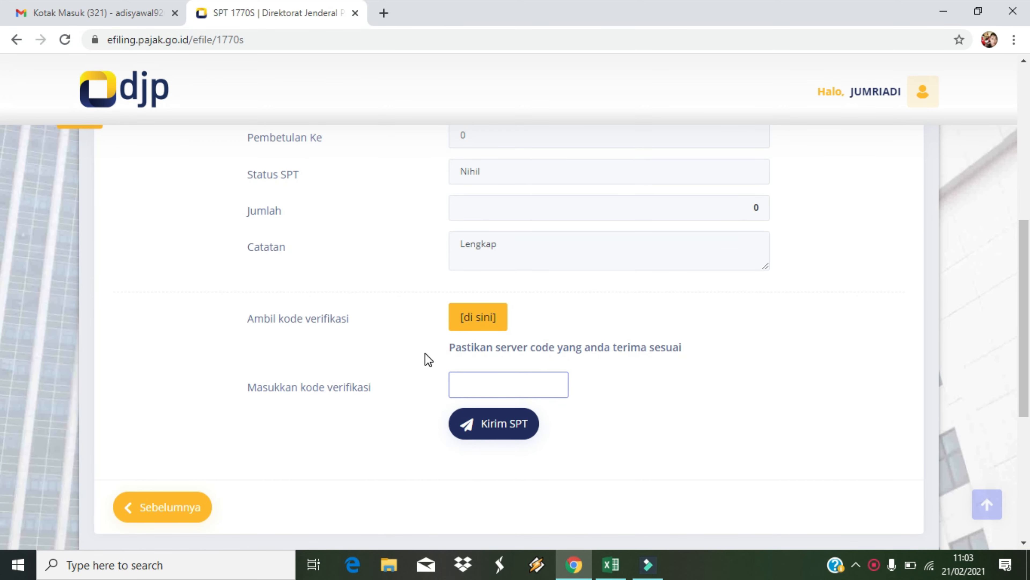
left_click(471, 324)
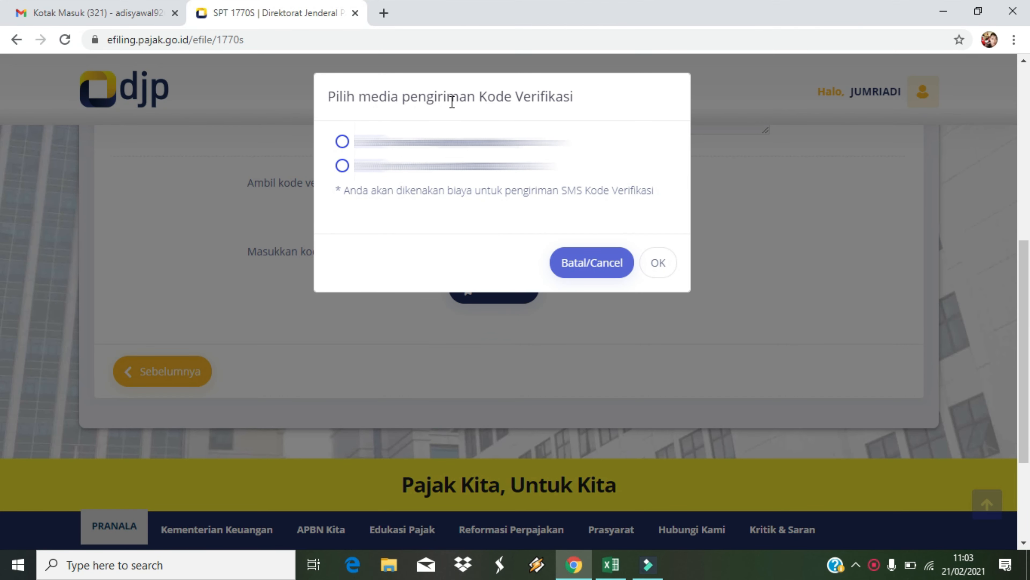
left_click(343, 142)
left_click(343, 166)
left_click(342, 143)
left_click(656, 264)
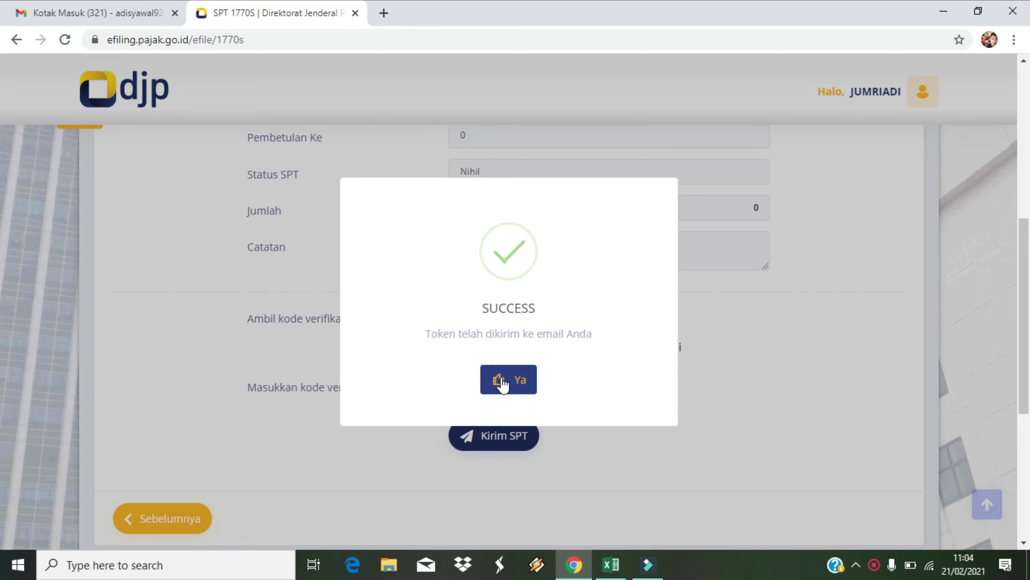
left_click(503, 382)
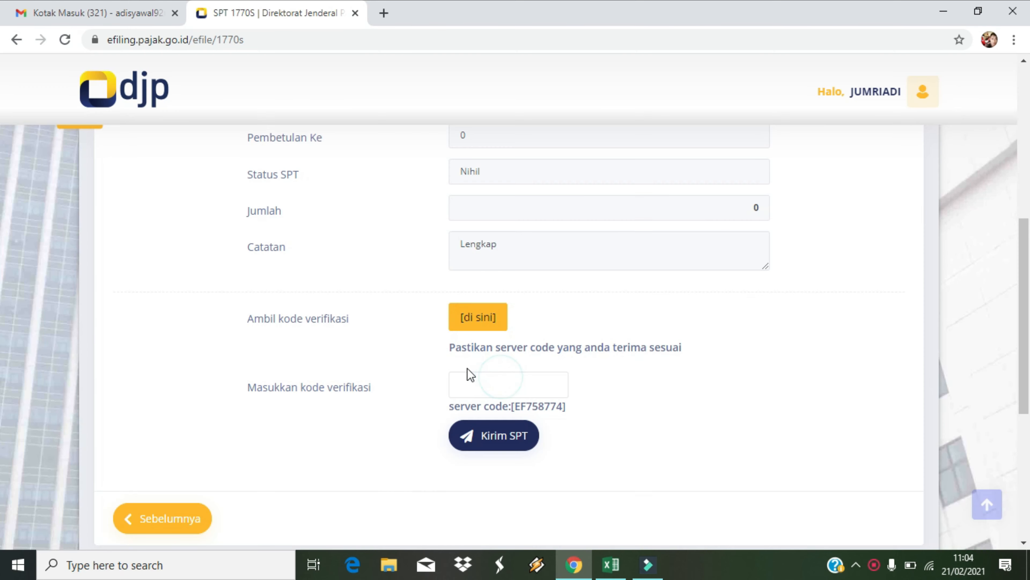
Step: Open the new [e-Filing] Kode Verifikasi message in the Gmail inbox and copy the verification code
left_click(115, 20)
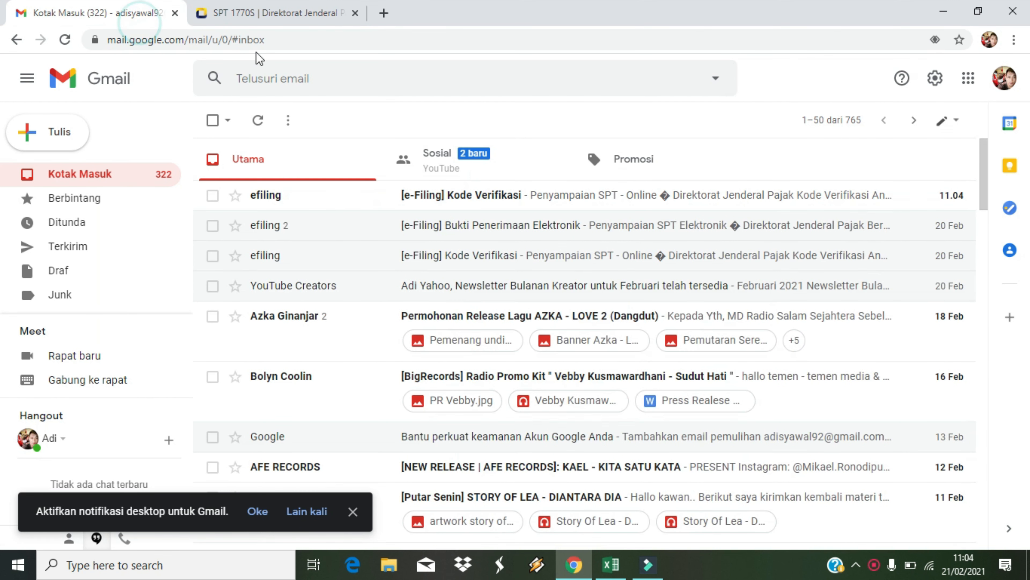
left_click(444, 198)
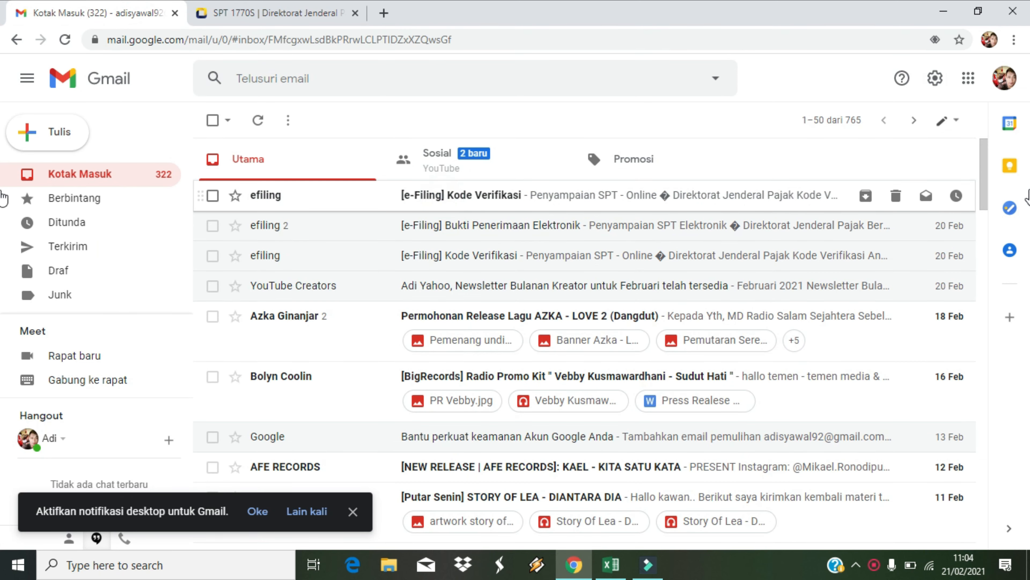
left_click_drag(981, 180, 985, 232)
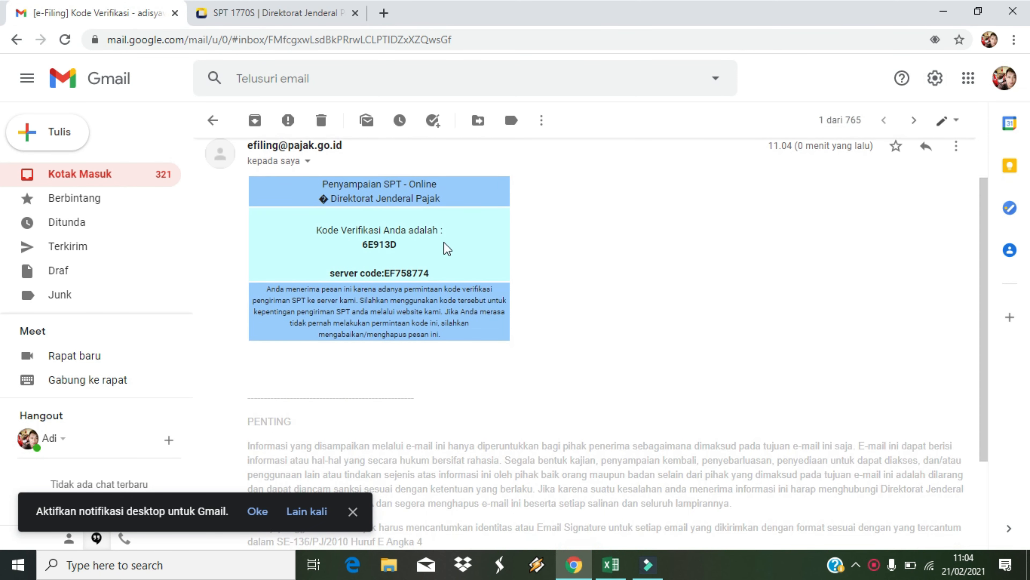
left_click_drag(363, 244, 396, 245)
key("ctrl+c")
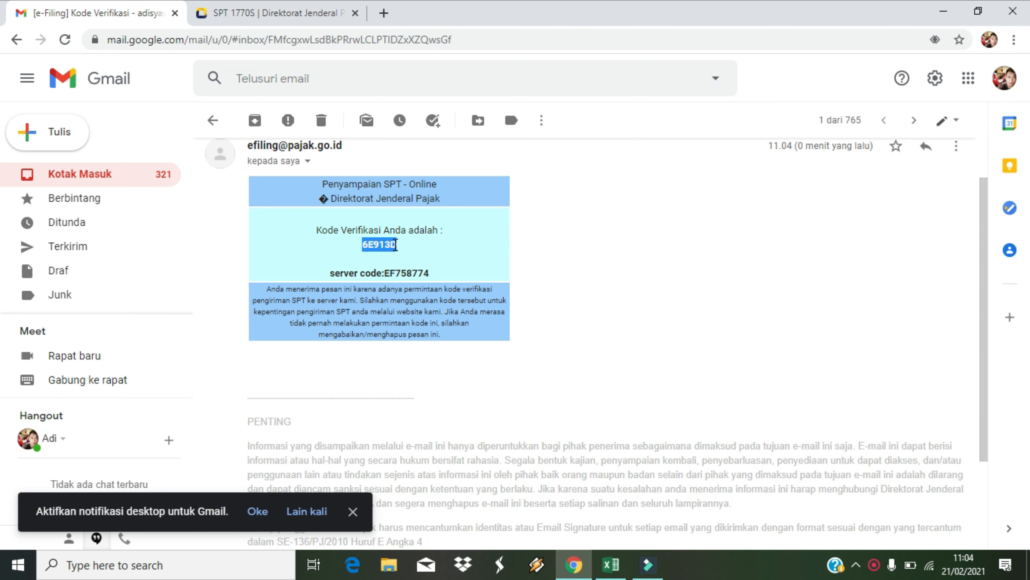
Step: Return to the SPT 1770 S form and paste the verification code into Masukkan kode verifikasi
left_click(253, 12)
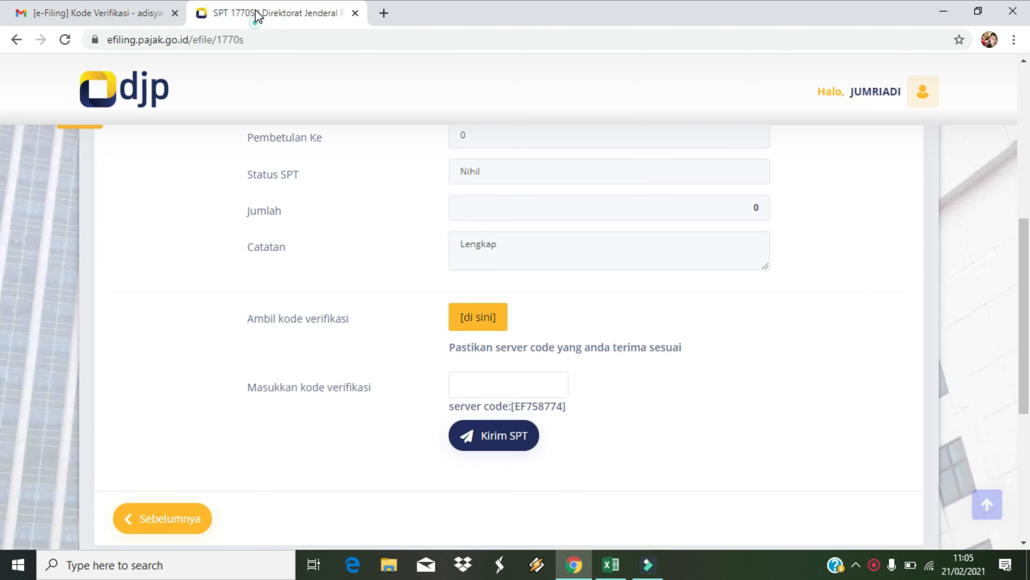
left_click(510, 382)
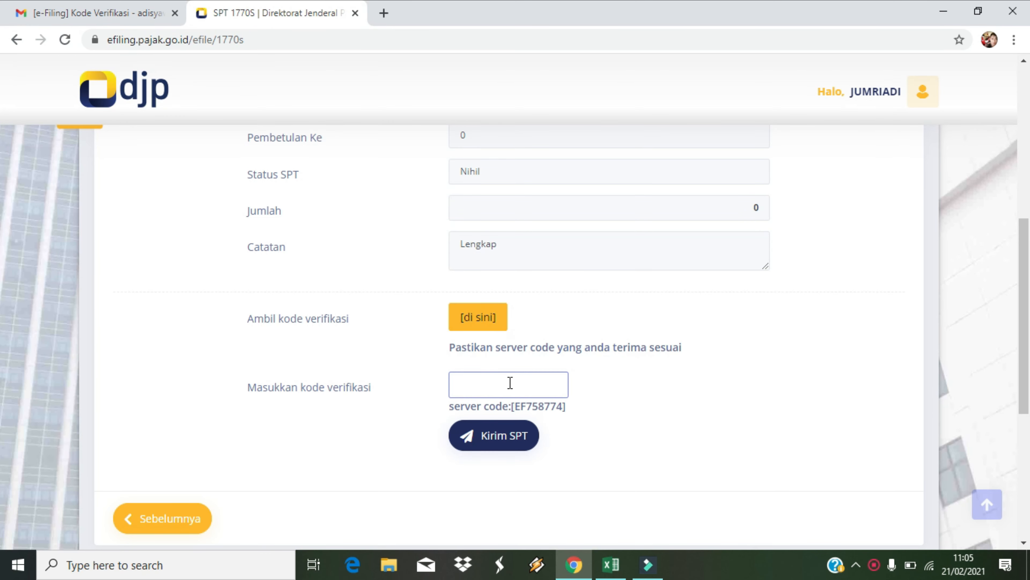
right_click(480, 383)
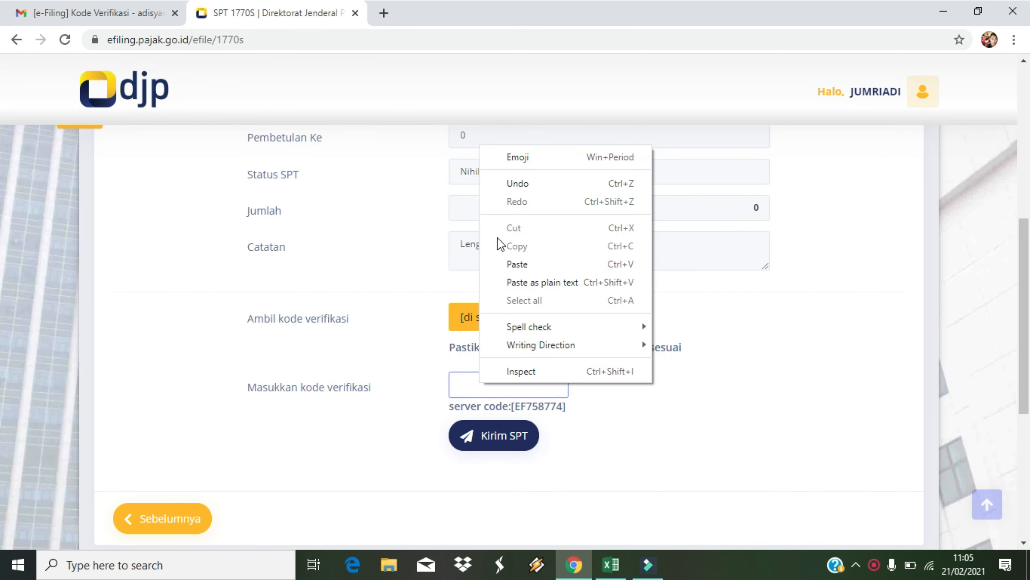
left_click(528, 264)
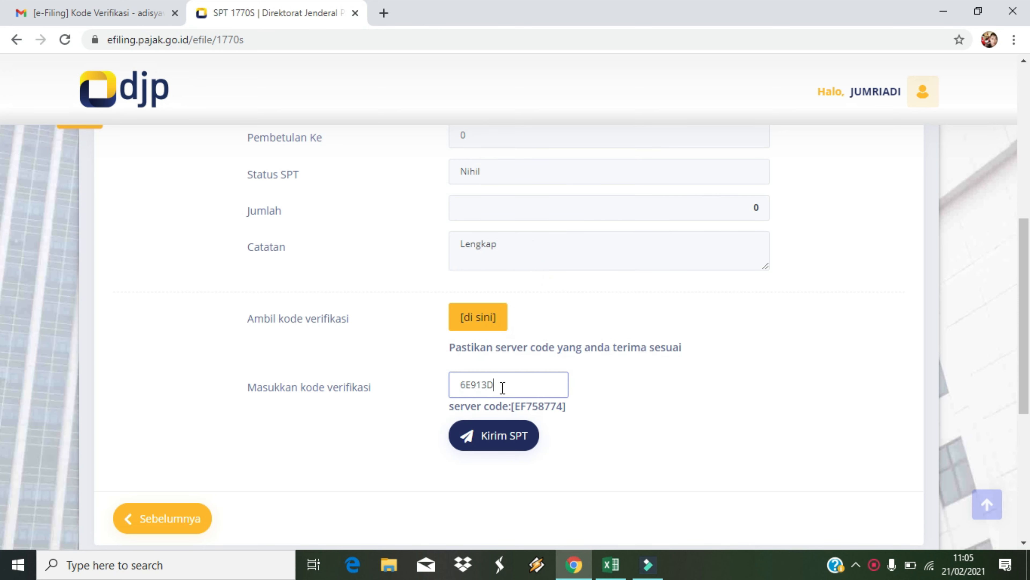